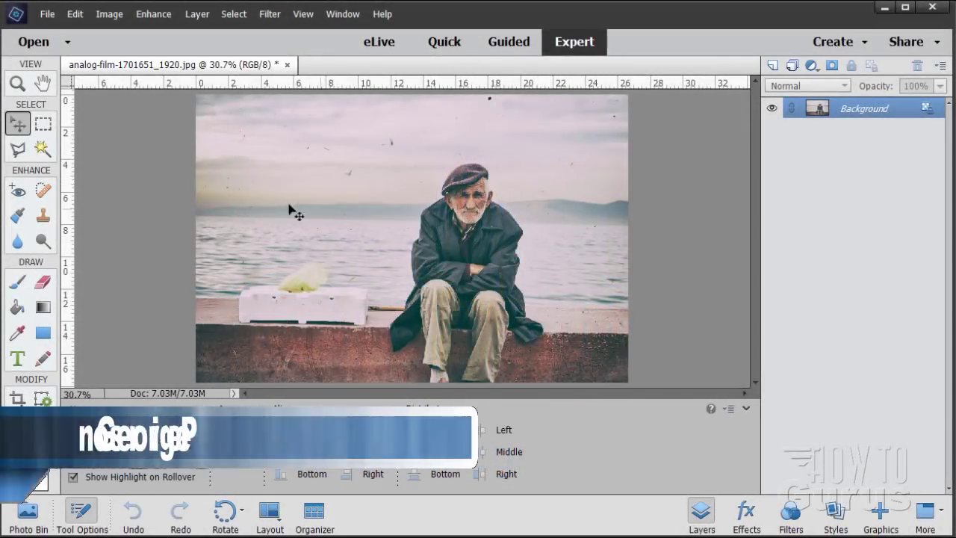
- Examine the dust specks and scratches across the sky, the man, the water and the wall up close
{"action": "key", "text": "z"}
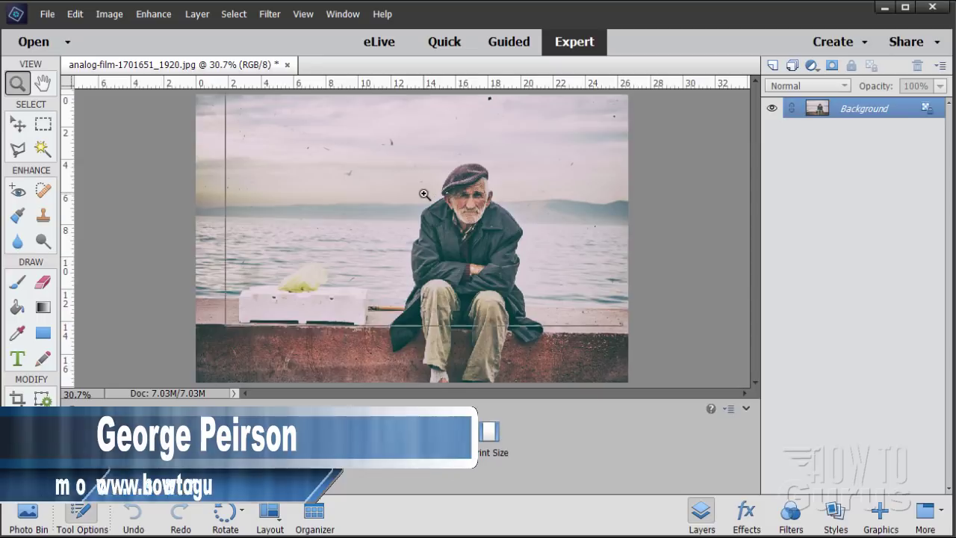
{"action": "left_click", "coordinate": [425, 194]}
{"action": "left_click", "coordinate": [425, 194]}
{"action": "left_click", "coordinate": [424, 194]}
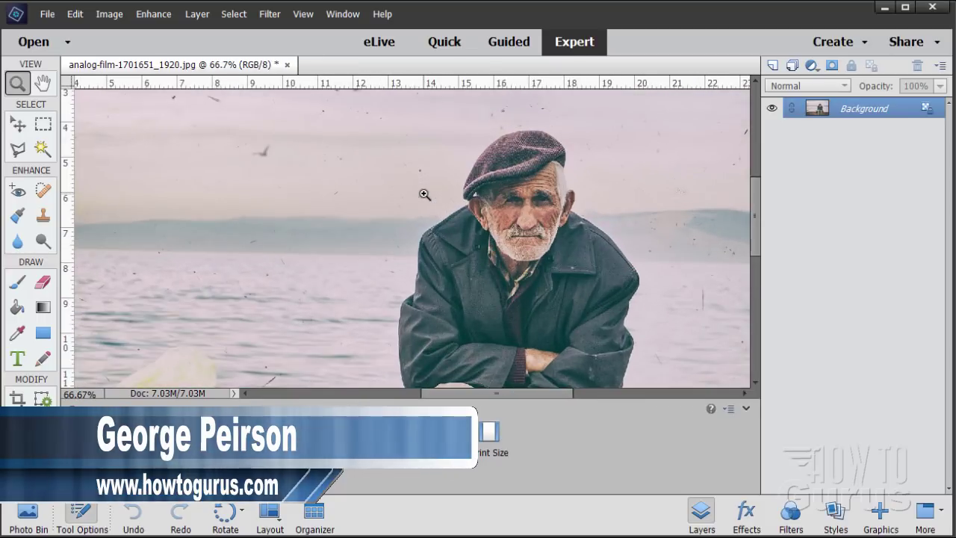
{"action": "scroll", "coordinate": [424, 194], "scroll_direction": "up", "scroll_amount": 2}
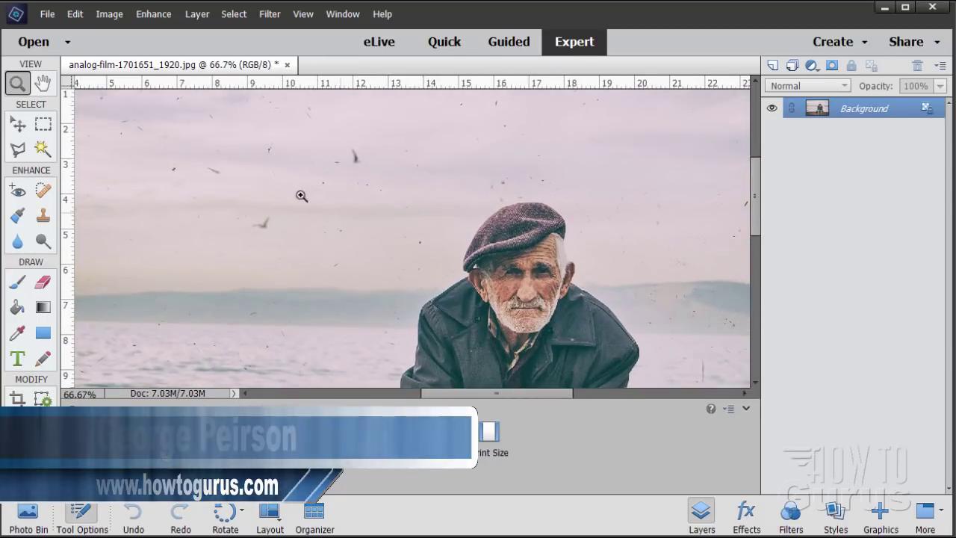
{"action": "scroll", "coordinate": [233, 185], "scroll_direction": "up", "scroll_amount": 2}
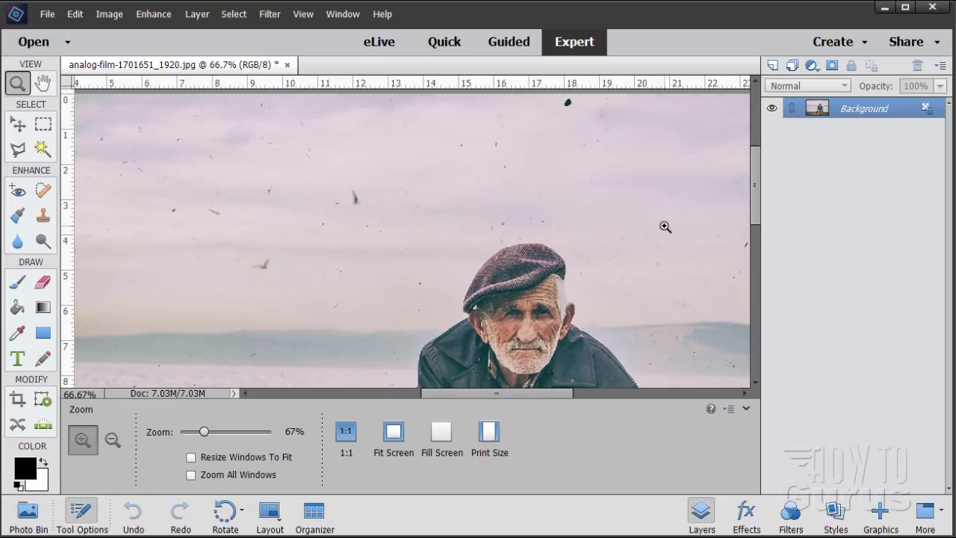
{"action": "scroll", "coordinate": [664, 226], "scroll_direction": "down", "scroll_amount": 2}
{"action": "scroll", "coordinate": [665, 226], "scroll_direction": "down", "scroll_amount": 7}
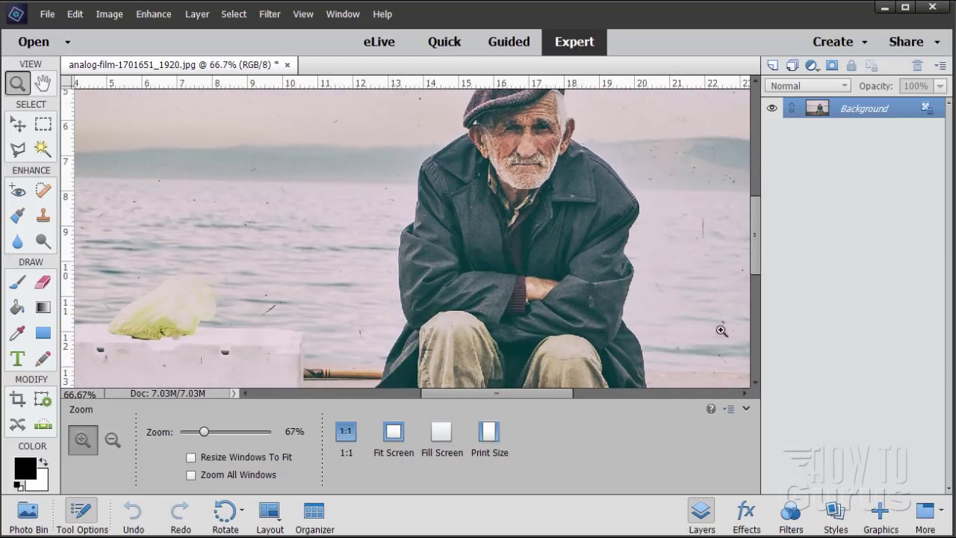
{"action": "scroll", "coordinate": [325, 227], "scroll_direction": "down", "scroll_amount": 7}
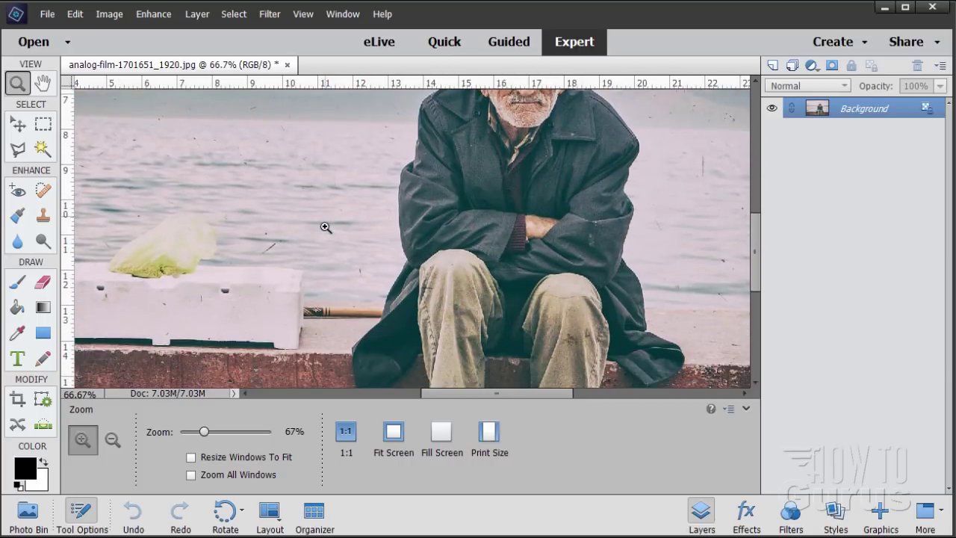
{"action": "scroll", "coordinate": [325, 226], "scroll_direction": "down", "scroll_amount": 3}
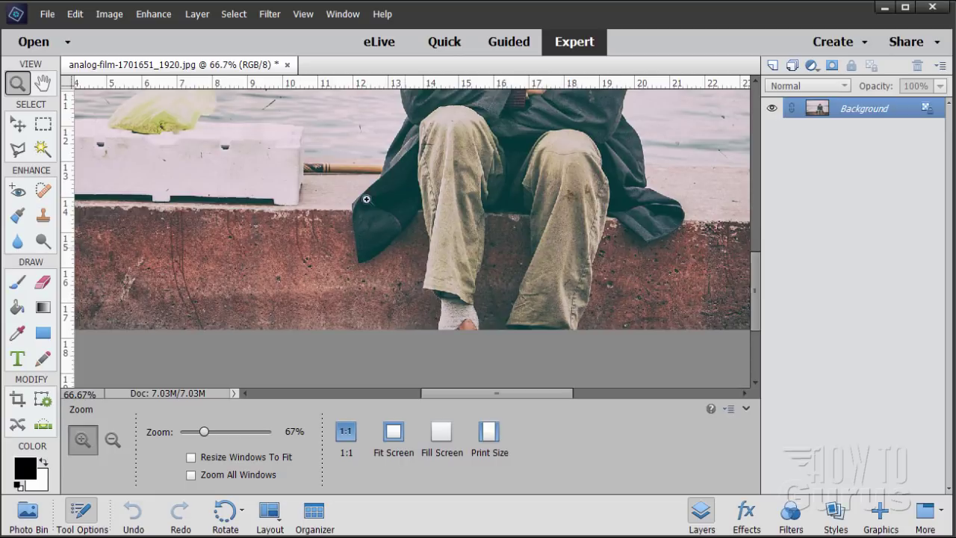
{"action": "scroll", "coordinate": [405, 254], "scroll_direction": "up", "scroll_amount": 11}
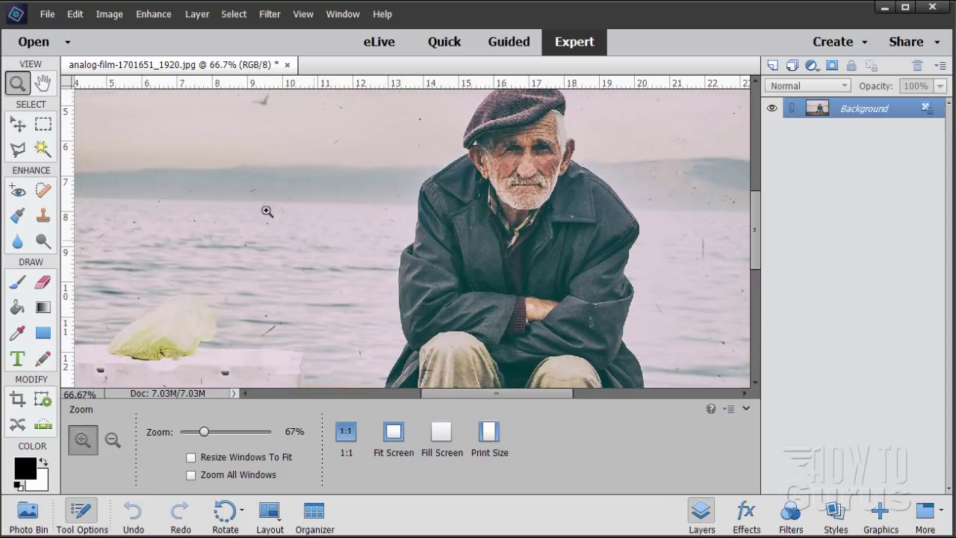
{"action": "scroll", "coordinate": [351, 250], "scroll_direction": "up", "scroll_amount": 4}
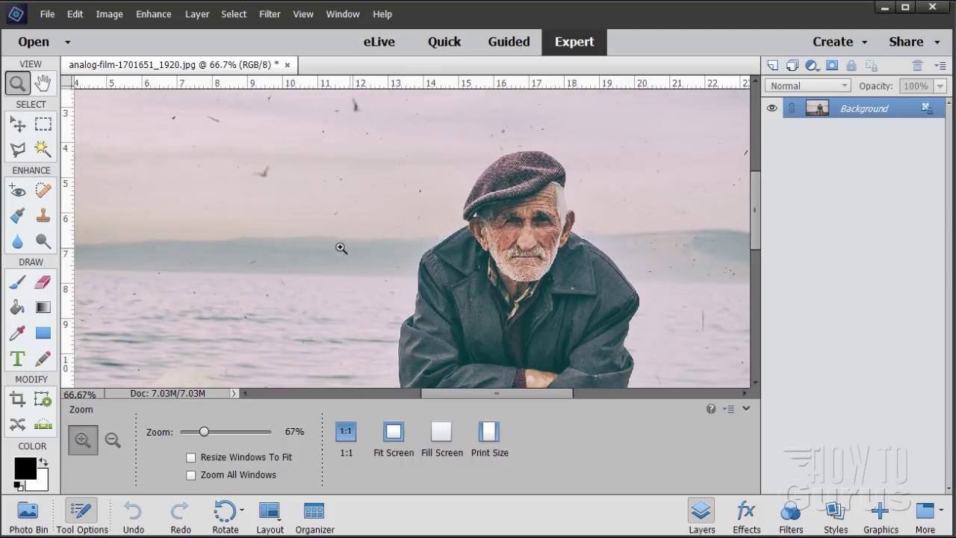
{"action": "scroll", "coordinate": [337, 193], "scroll_direction": "up", "scroll_amount": 2}
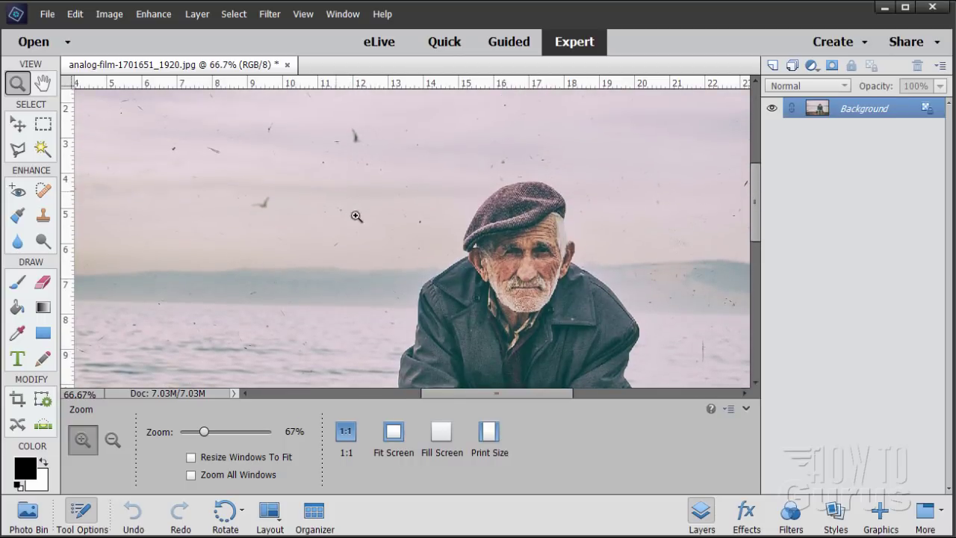
- Try the Dust & Scratches filter on the whole photo, comparing the image with and without the effect
{"action": "left_click", "coordinate": [16, 124]}
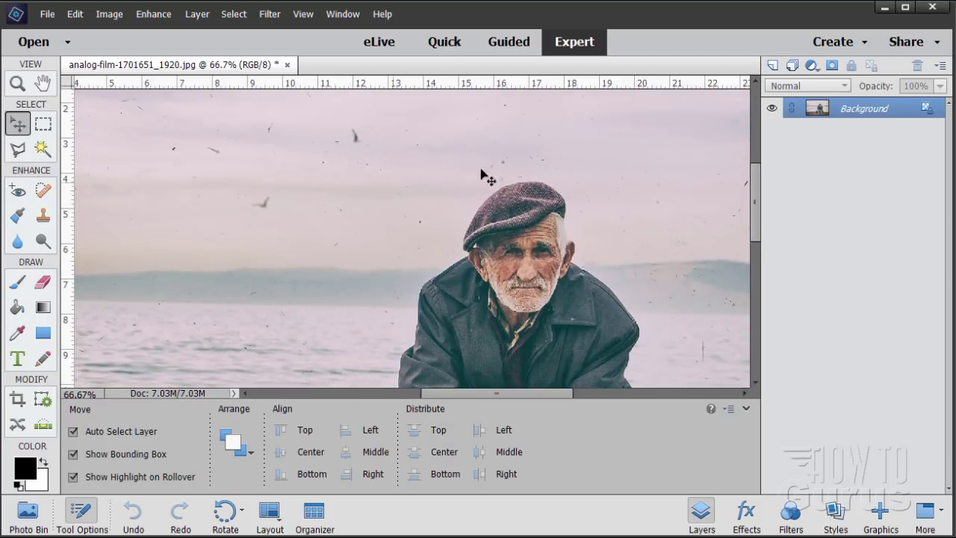
{"action": "left_click", "coordinate": [270, 14]}
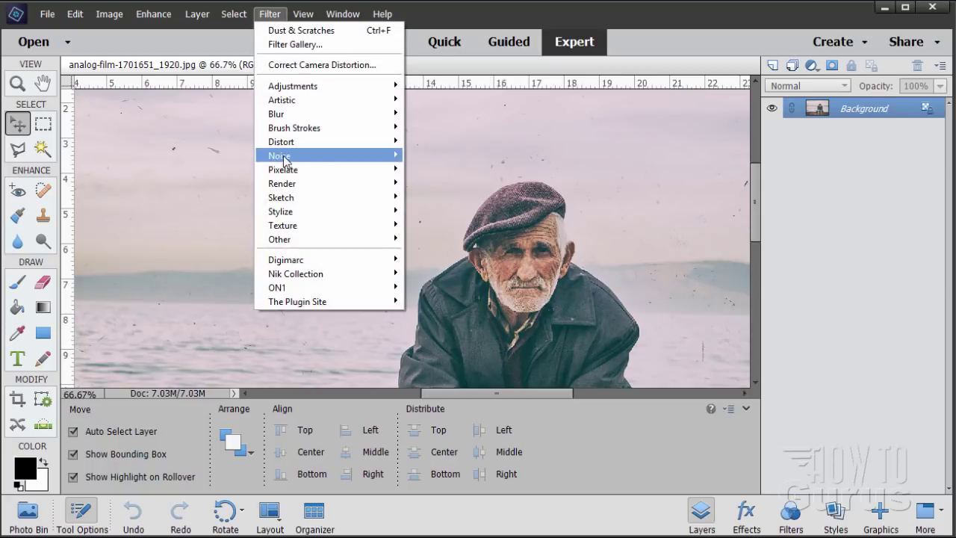
{"action": "mouse_move", "coordinate": [314, 160]}
{"action": "left_click", "coordinate": [453, 183]}
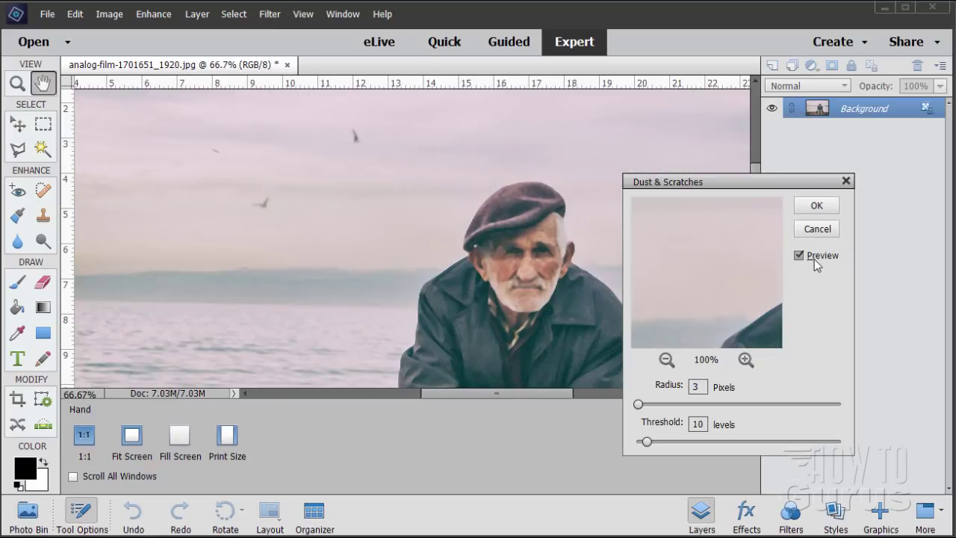
{"action": "left_click", "coordinate": [803, 254]}
{"action": "left_click", "coordinate": [803, 256]}
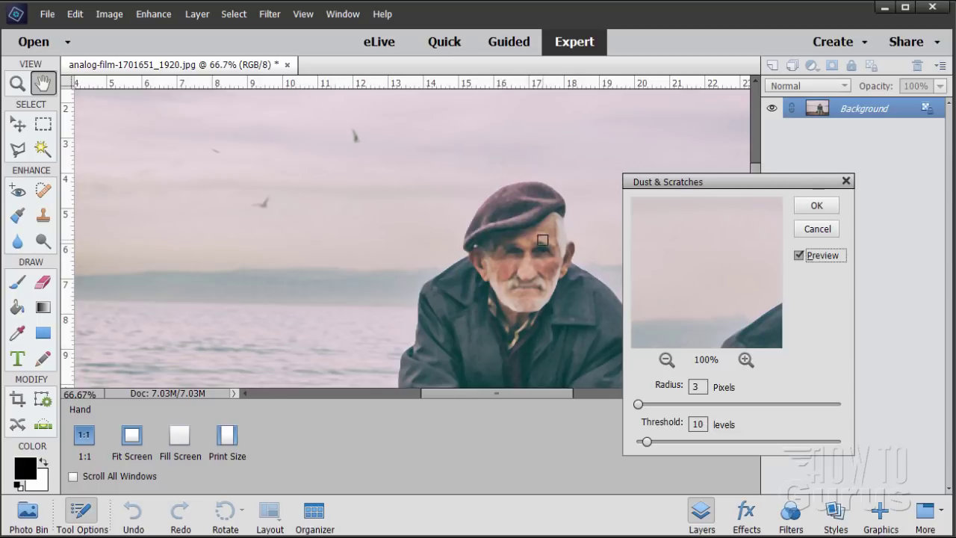
{"action": "left_click", "coordinate": [799, 256]}
{"action": "left_click", "coordinate": [799, 256]}
{"action": "left_click", "coordinate": [804, 259]}
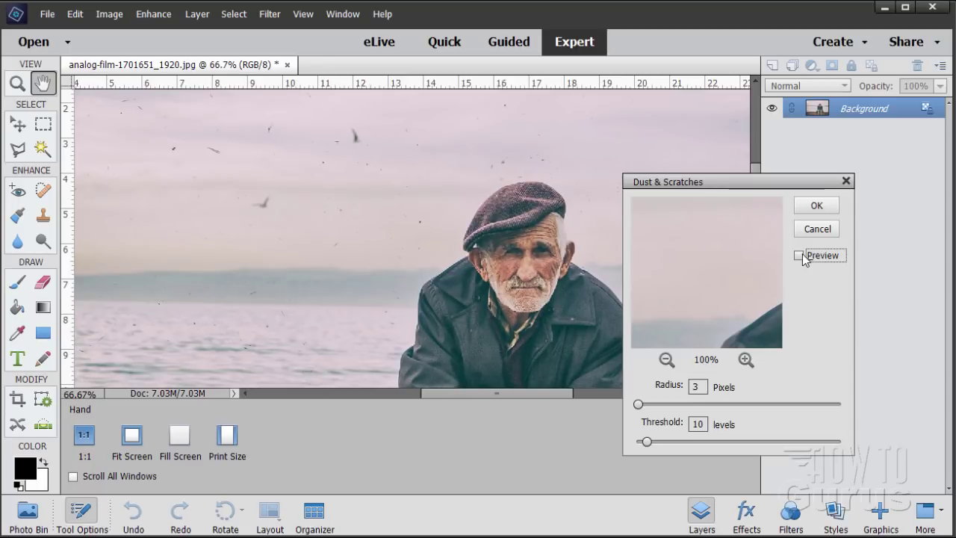
{"action": "left_click", "coordinate": [804, 259]}
{"action": "left_click", "coordinate": [817, 228]}
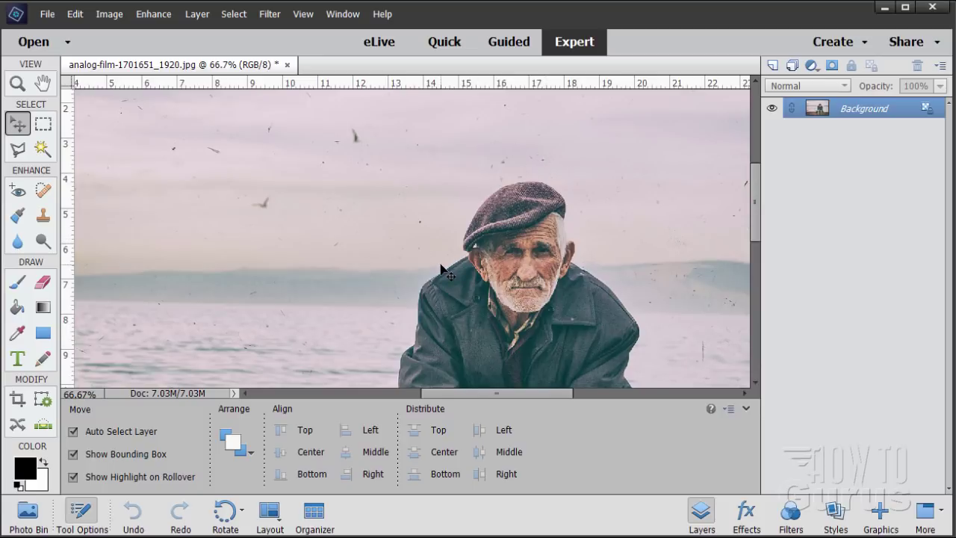
- Set up the Polygonal Lasso with a 1 px feather, with the white box and the photo's left edge in view
{"action": "left_click", "coordinate": [23, 87]}
{"action": "left_click", "coordinate": [392, 433]}
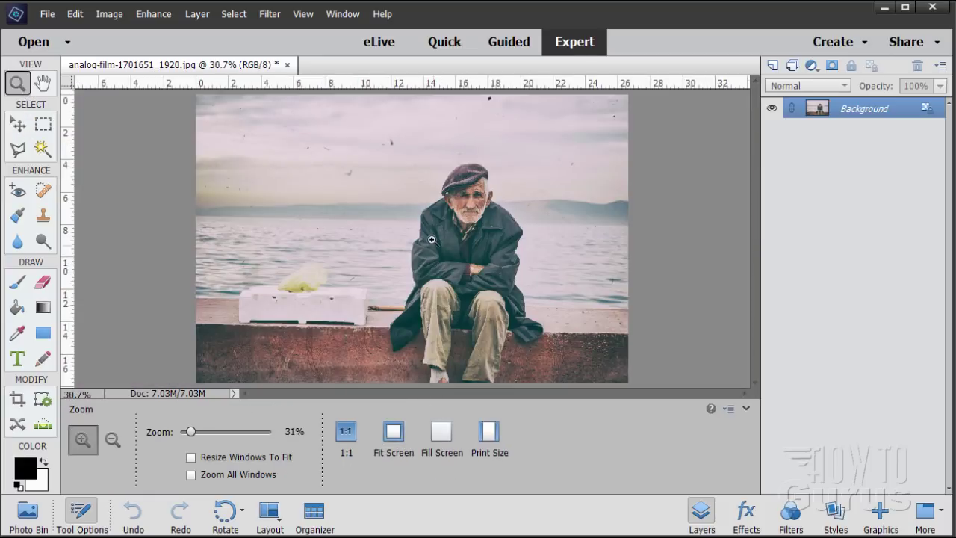
{"action": "left_click", "coordinate": [28, 129]}
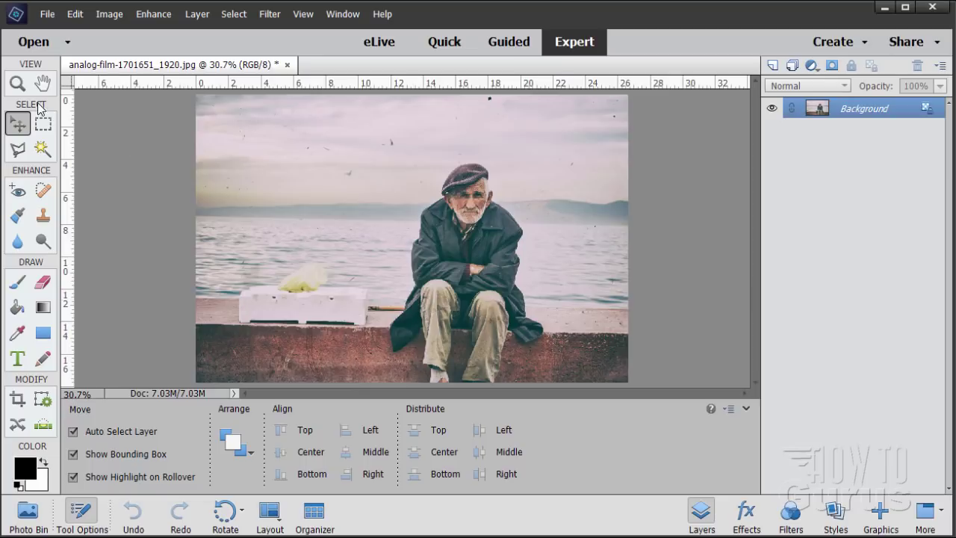
{"action": "left_click", "coordinate": [18, 83]}
{"action": "left_click", "coordinate": [367, 298]}
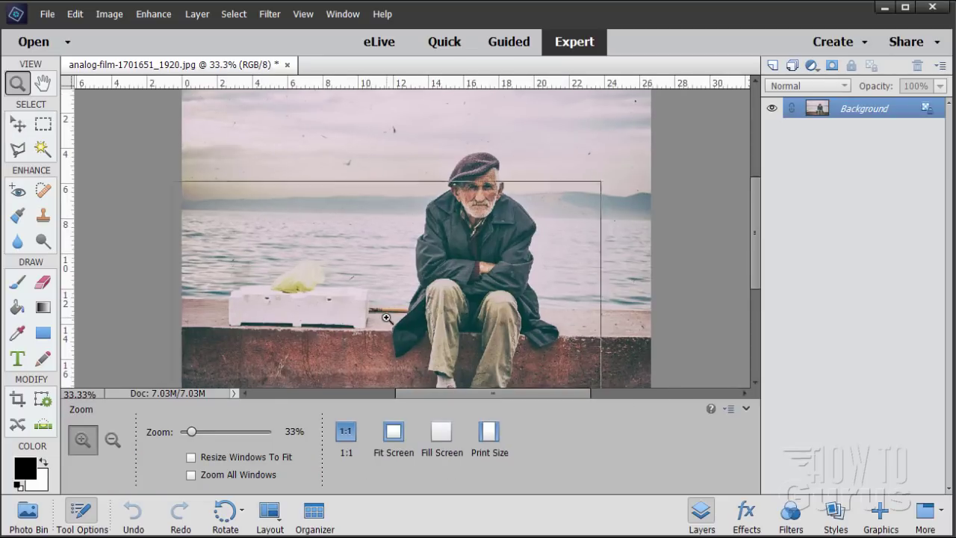
{"action": "left_click", "coordinate": [381, 302]}
{"action": "left_click", "coordinate": [396, 305]}
{"action": "scroll", "coordinate": [404, 312], "scroll_direction": "down", "scroll_amount": 2}
{"action": "left_click_drag", "start_coordinate": [452, 393], "coordinate": [413, 391]}
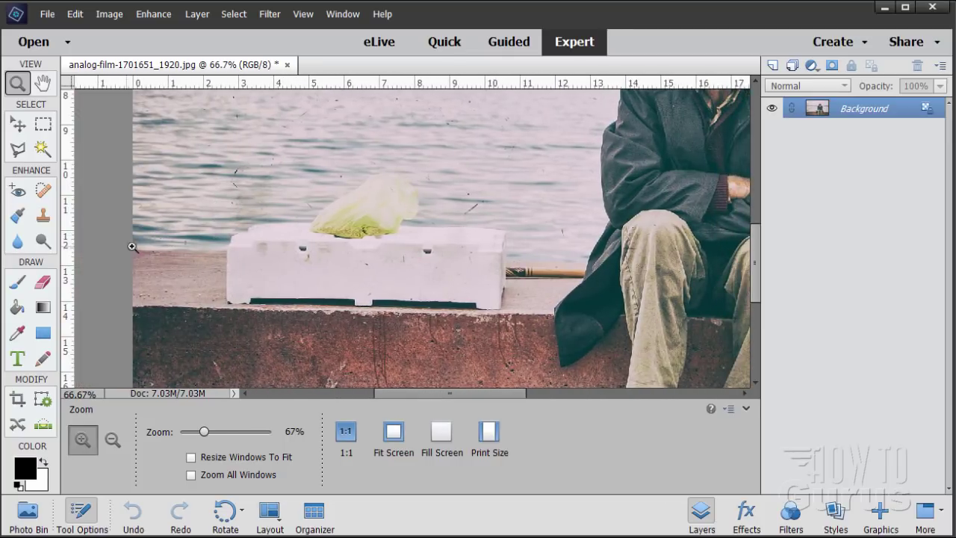
{"action": "left_click", "coordinate": [19, 150]}
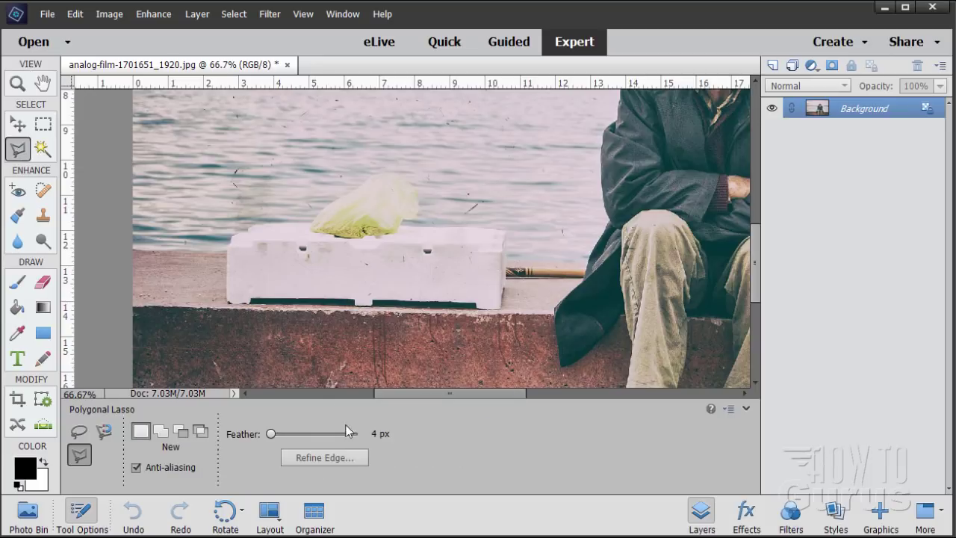
{"action": "left_click", "coordinate": [374, 435]}
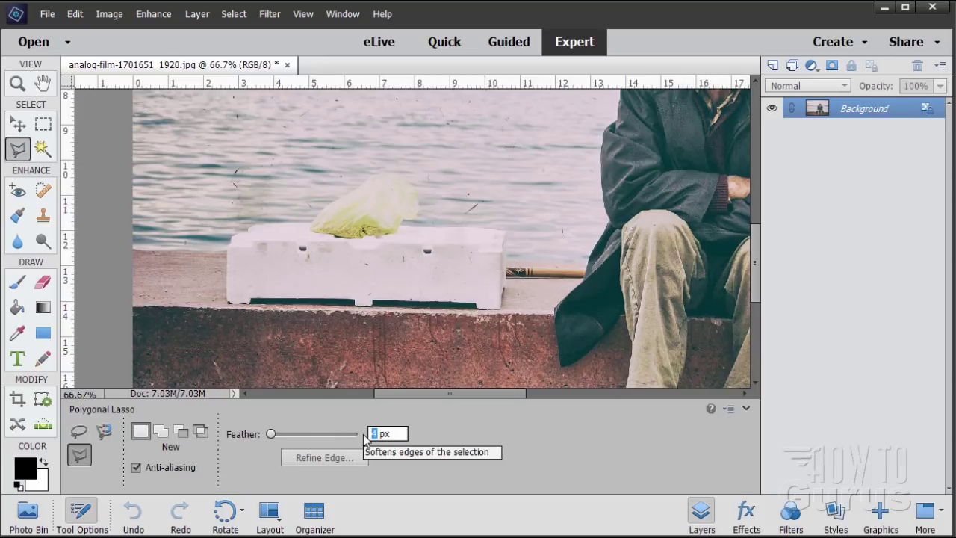
{"action": "type", "text": "1"}
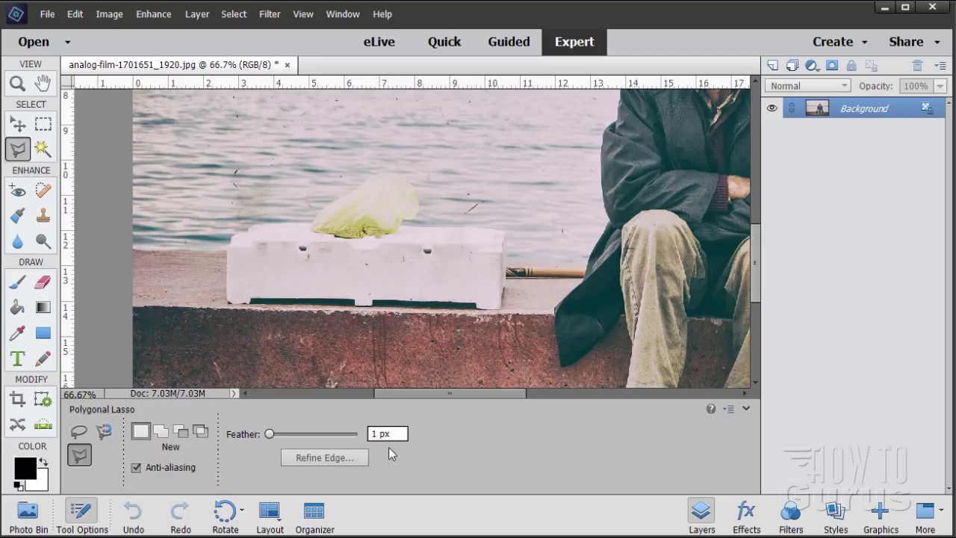
- Start a polygonal selection at the photo's left edge, tracing the wall's top edge, the white box and the yellow bag
{"action": "left_click", "coordinate": [124, 249]}
{"action": "left_click", "coordinate": [231, 240]}
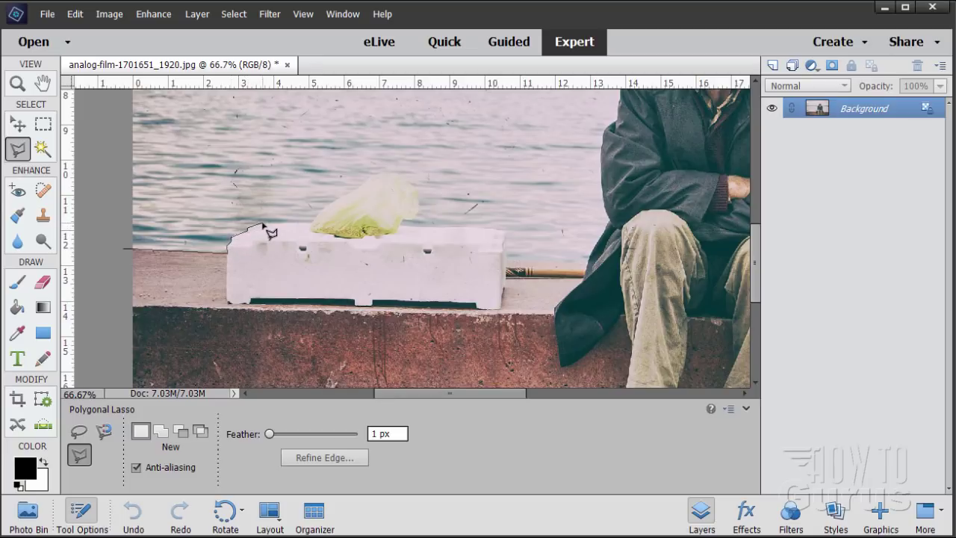
{"action": "left_click", "coordinate": [313, 223]}
{"action": "left_click", "coordinate": [334, 201]}
{"action": "left_click", "coordinate": [347, 195]}
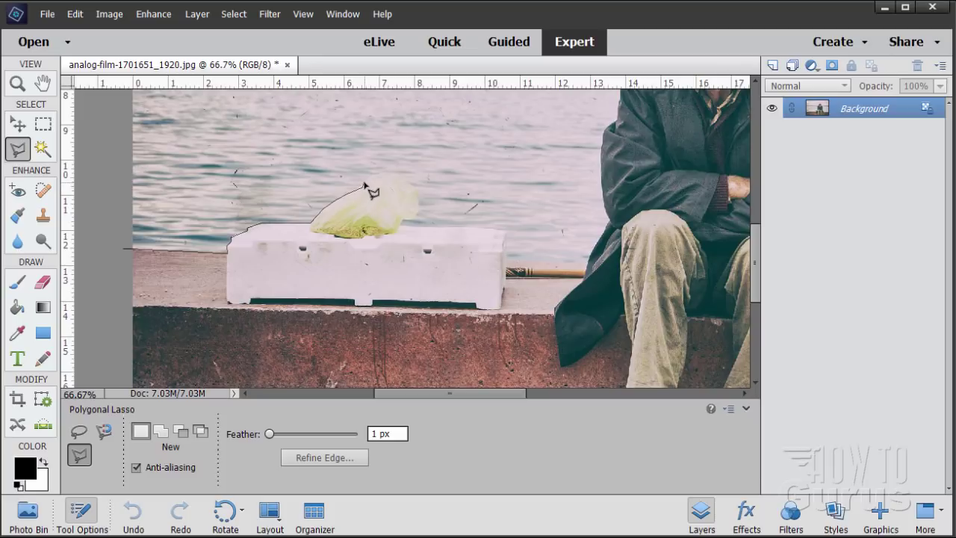
{"action": "left_click", "coordinate": [369, 179]}
{"action": "left_click", "coordinate": [383, 175]}
{"action": "left_click", "coordinate": [395, 174]}
{"action": "left_click", "coordinate": [404, 180]}
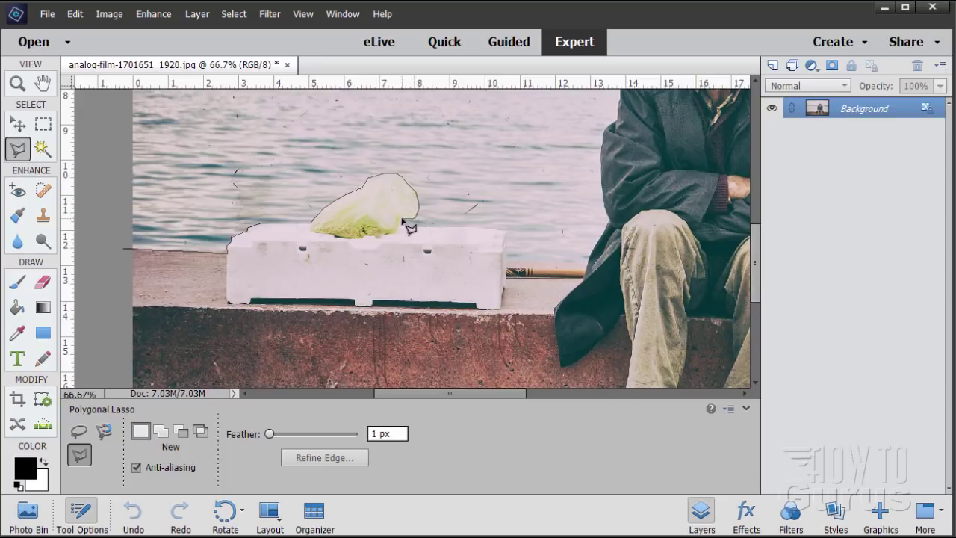
{"action": "left_click", "coordinate": [401, 222]}
{"action": "left_click", "coordinate": [505, 232]}
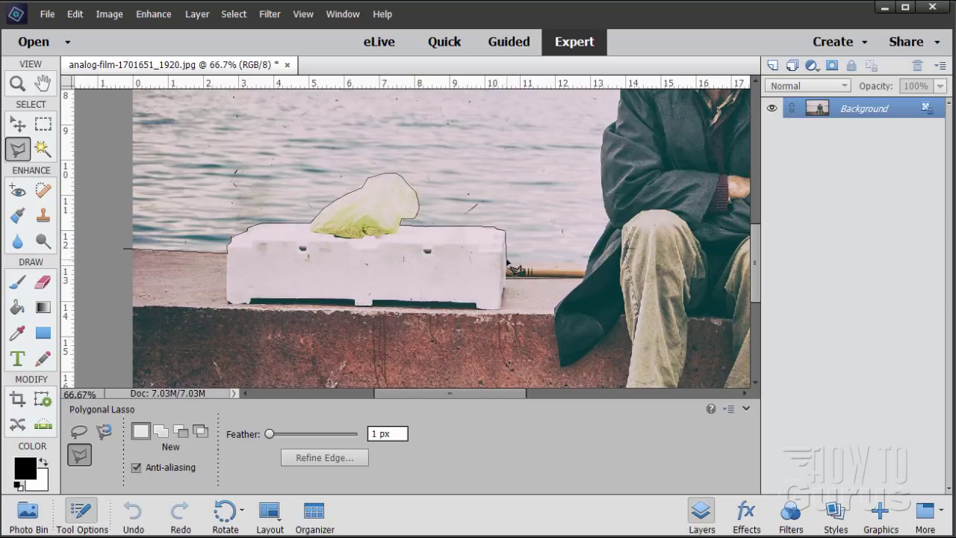
- Continue the selection outline down the box's side, above the wooden handle and up the edge of the man's coat sleeve
{"action": "left_click", "coordinate": [507, 261]}
{"action": "left_click", "coordinate": [586, 261]}
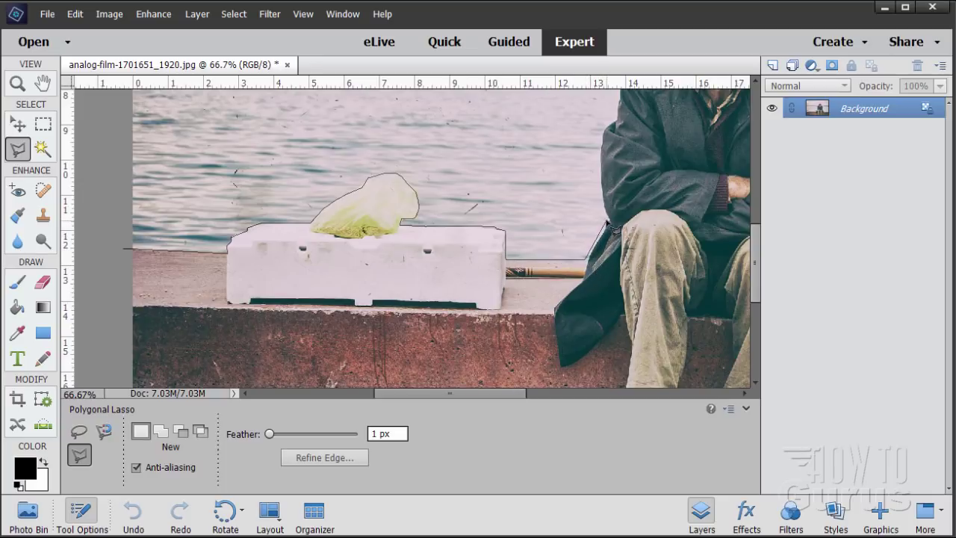
{"action": "left_click", "coordinate": [598, 174]}
{"action": "left_click", "coordinate": [600, 144]}
- Extend the selection outline up over the man's shoulder and around the top of his cap
{"action": "key", "text": "space"}
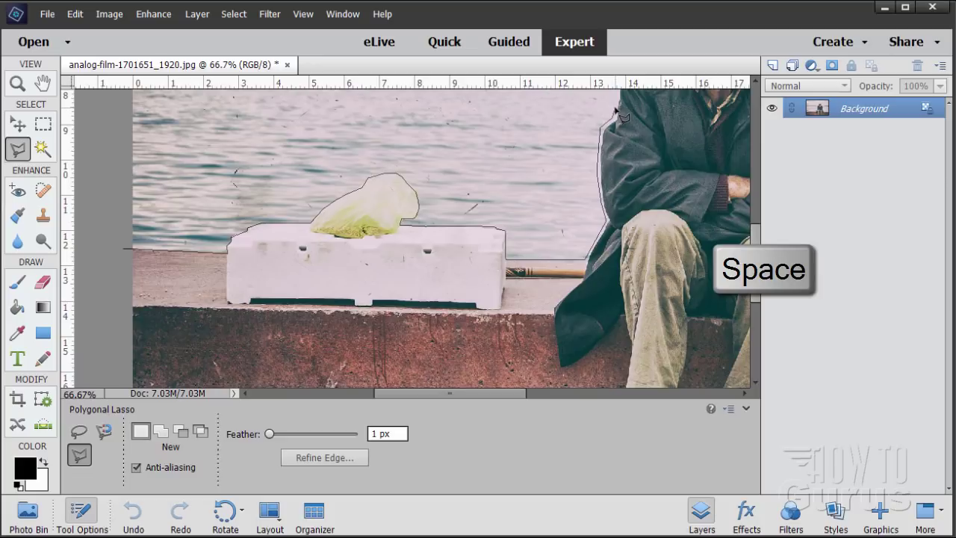
{"action": "left_click_drag", "start_coordinate": [610, 112], "coordinate": [274, 281]}
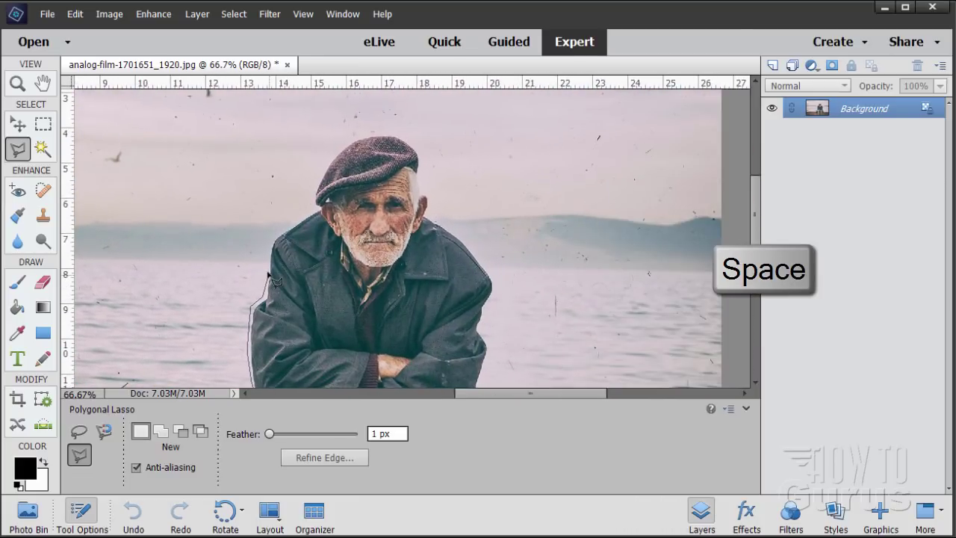
{"action": "left_click", "coordinate": [272, 237]}
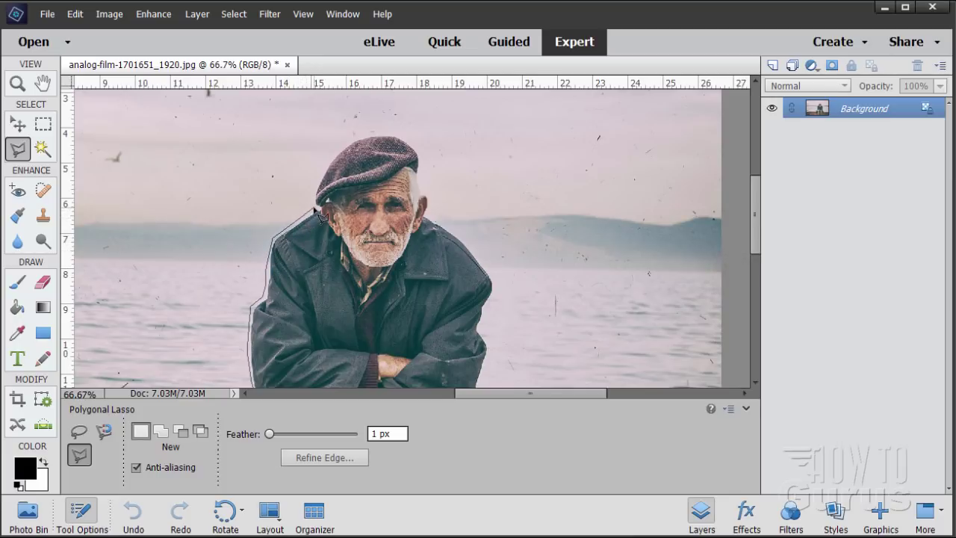
{"action": "left_click", "coordinate": [314, 205]}
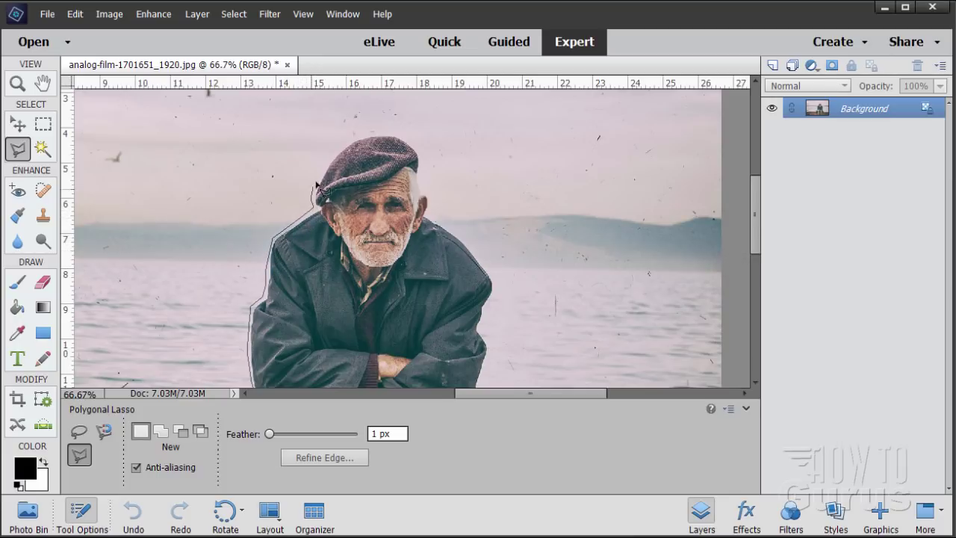
{"action": "left_click", "coordinate": [337, 152]}
{"action": "left_click", "coordinate": [371, 133]}
{"action": "left_click", "coordinate": [400, 133]}
{"action": "left_click", "coordinate": [421, 145]}
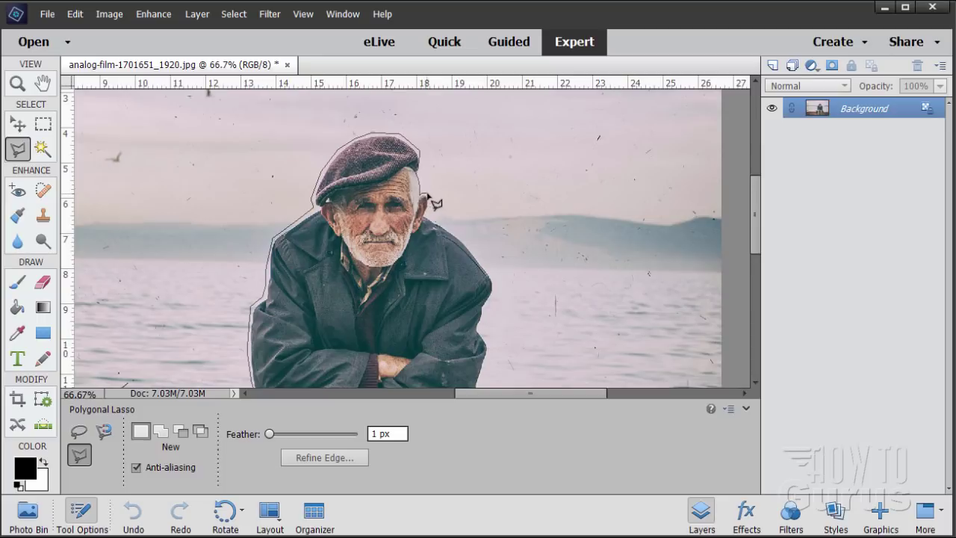
- Continue the selection outline down past the man's ear, over his other shoulder and down the coat sleeve
{"action": "left_click", "coordinate": [428, 197]}
{"action": "left_click", "coordinate": [432, 215]}
{"action": "left_click", "coordinate": [475, 254]}
{"action": "left_click", "coordinate": [489, 280]}
{"action": "left_click", "coordinate": [492, 302]}
{"action": "left_click", "coordinate": [482, 330]}
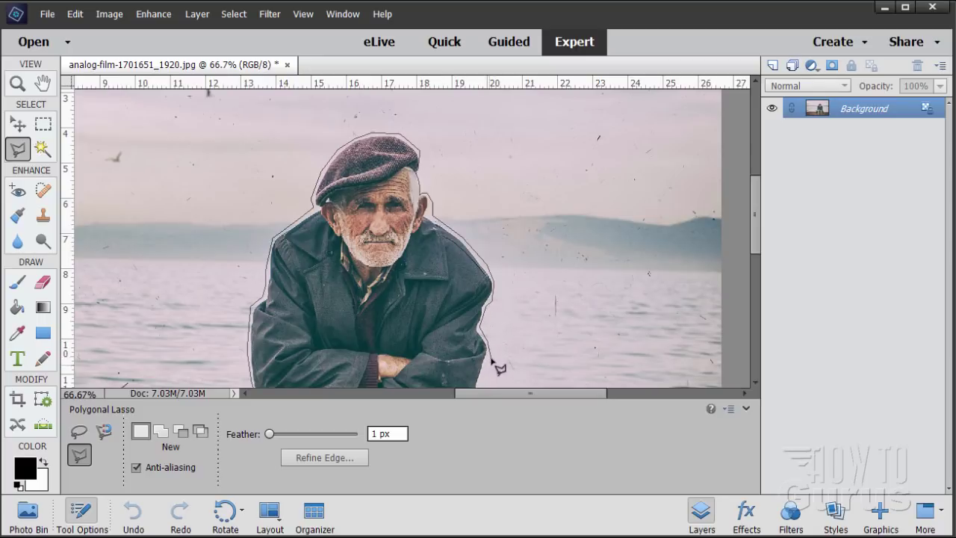
{"action": "left_click", "coordinate": [493, 356]}
- Extend the selection outline down the coat's side to the wall and along the wall's top edge past the photo's right edge
{"action": "key", "text": "space"}
{"action": "left_click_drag", "start_coordinate": [474, 341], "coordinate": [400, 191]}
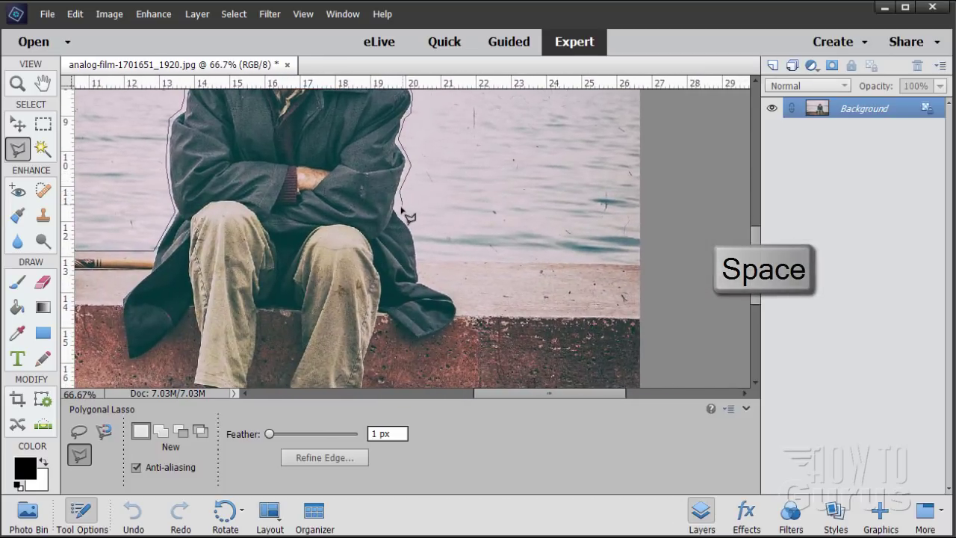
{"action": "left_click", "coordinate": [402, 216]}
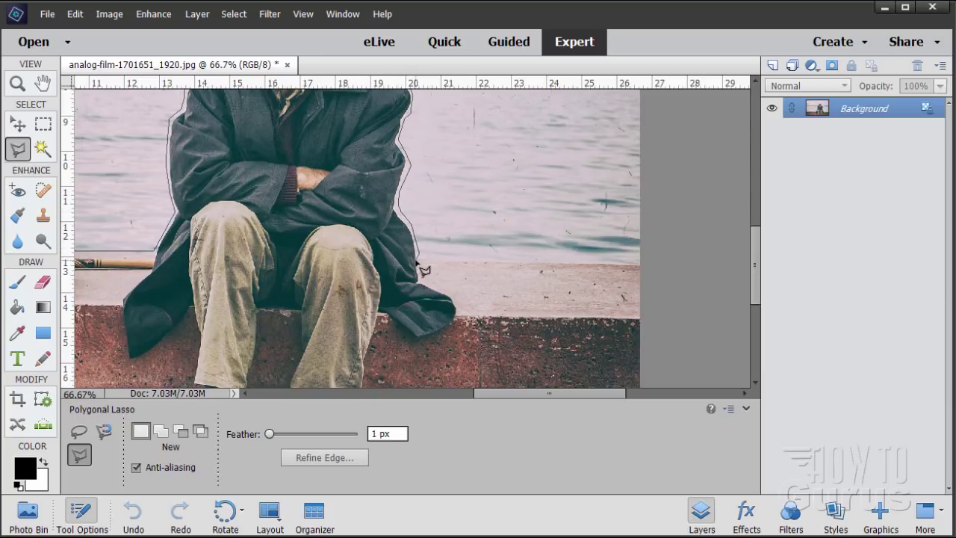
{"action": "left_click", "coordinate": [416, 261]}
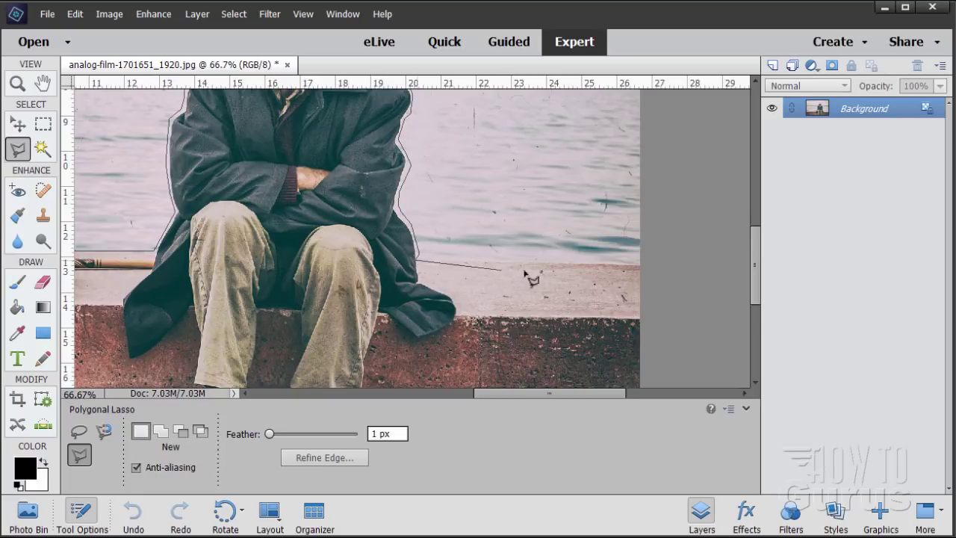
{"action": "left_click", "coordinate": [653, 266]}
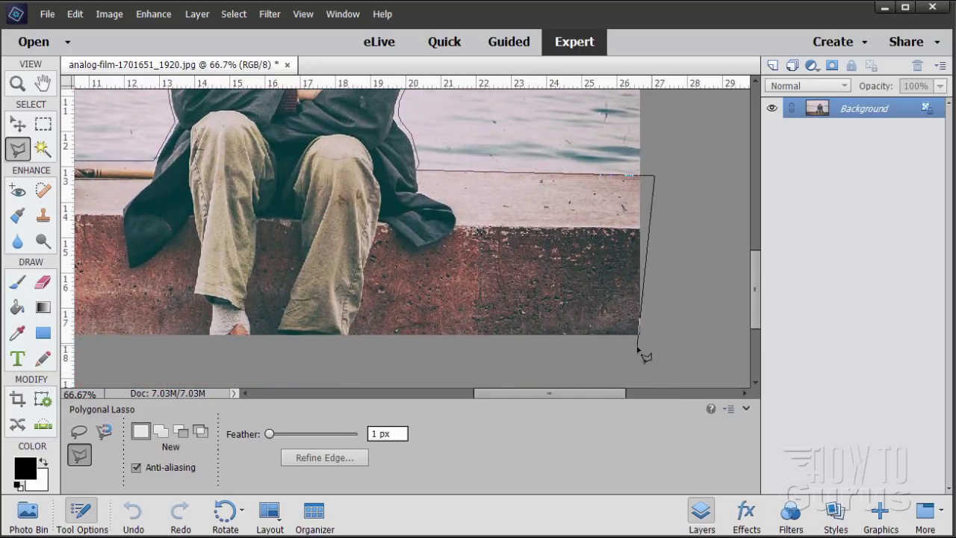
- Take the outline around the photo's two bottom corners and close the selection at its starting point
{"action": "left_click", "coordinate": [650, 346]}
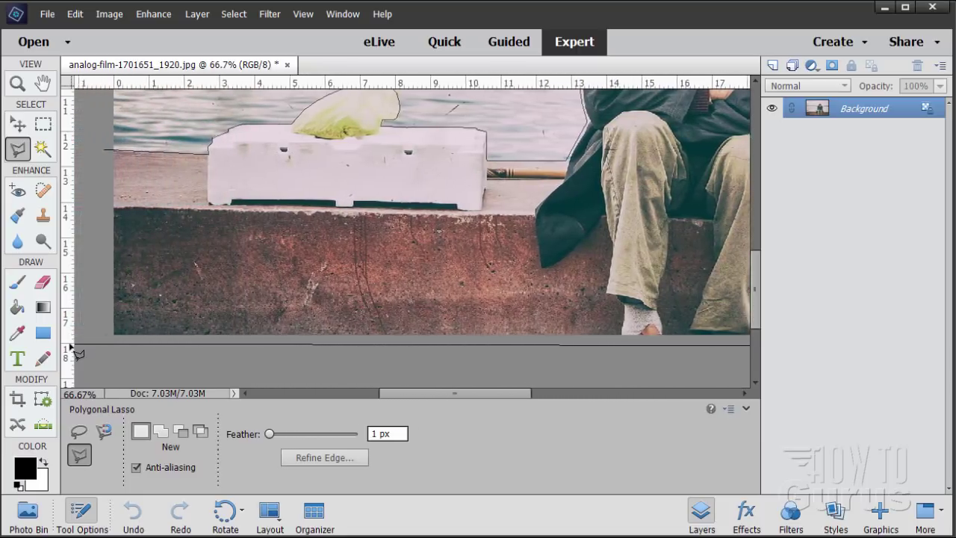
{"action": "left_click", "coordinate": [125, 342]}
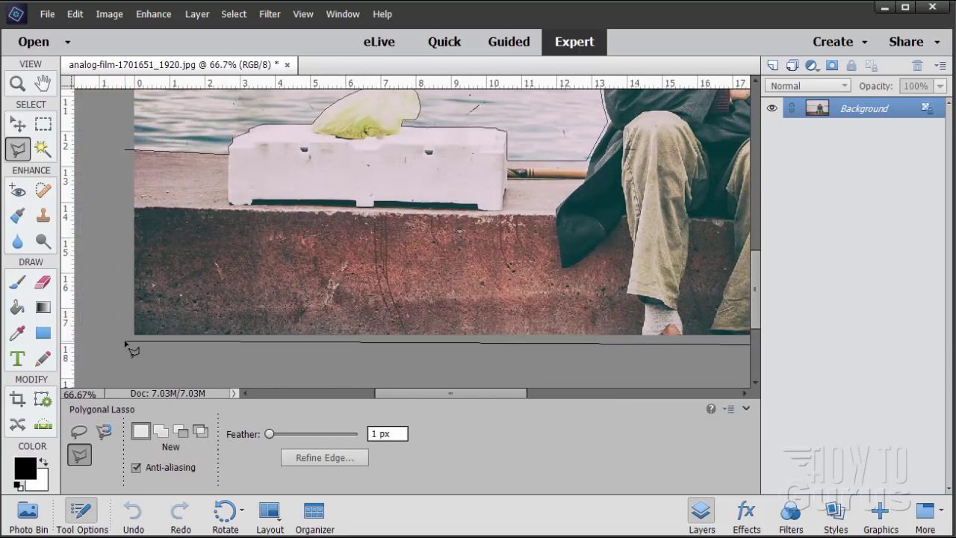
{"action": "left_click", "coordinate": [127, 153]}
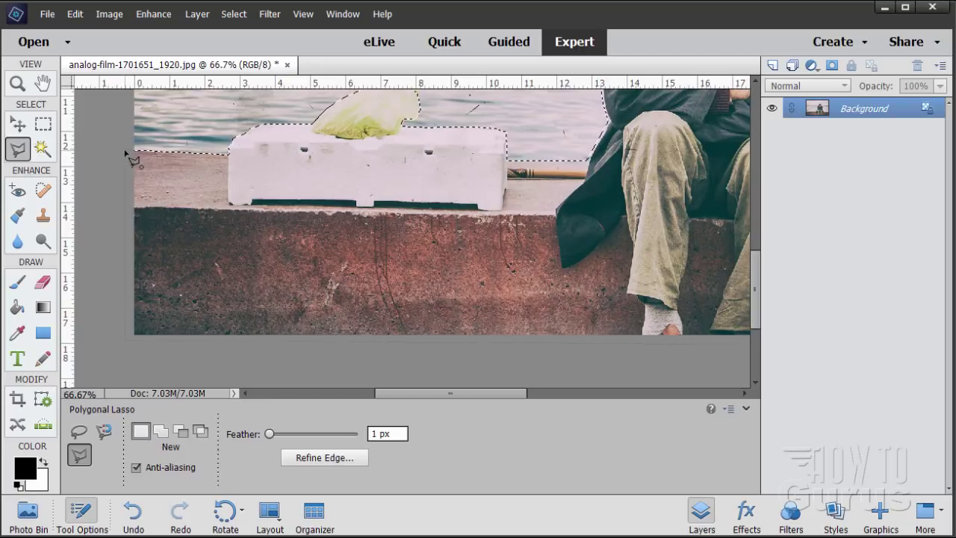
- Open Refine Edge for the selection and zoom to 200% on the man's shoulder and cap
{"action": "left_click_drag", "start_coordinate": [500, 396], "coordinate": [563, 397]}
{"action": "left_click_drag", "start_coordinate": [762, 313], "coordinate": [755, 232]}
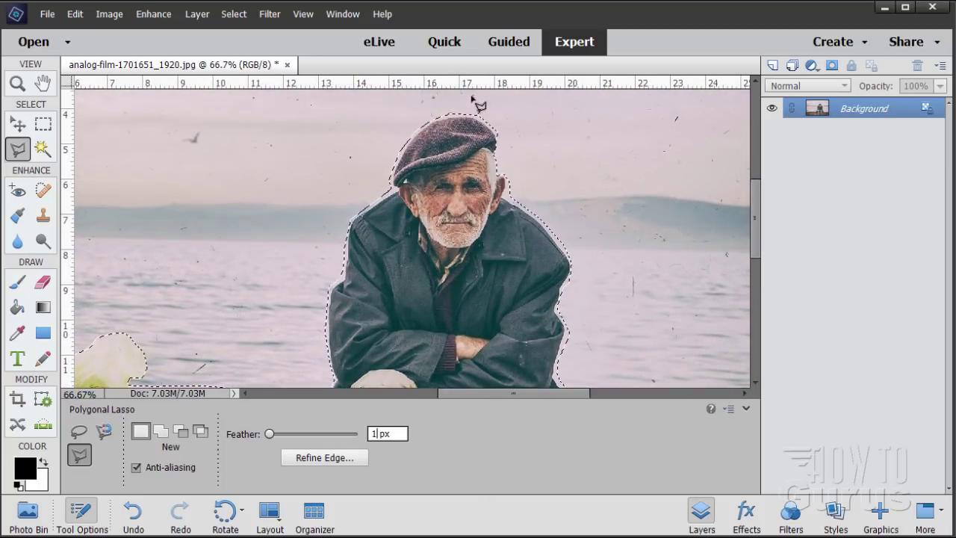
{"action": "left_click", "coordinate": [231, 14]}
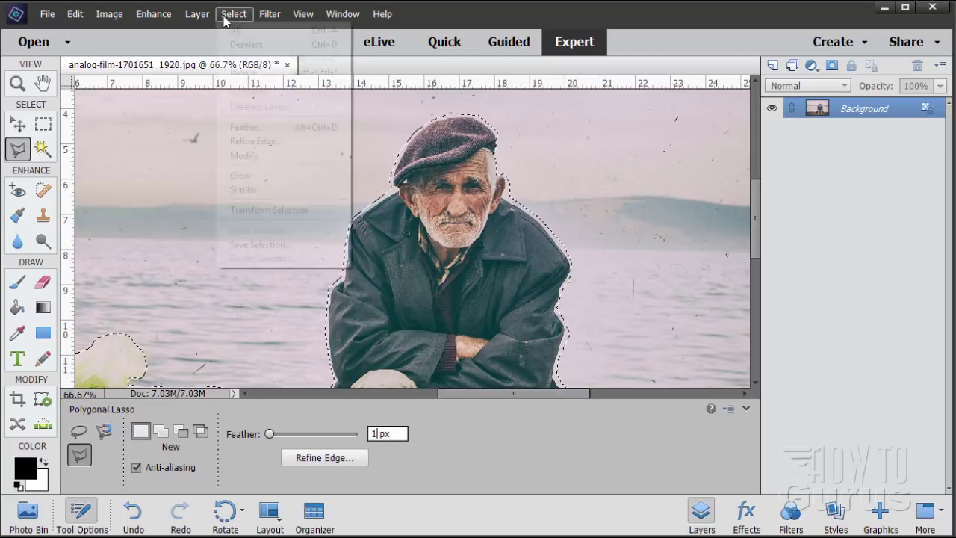
{"action": "left_click", "coordinate": [252, 142]}
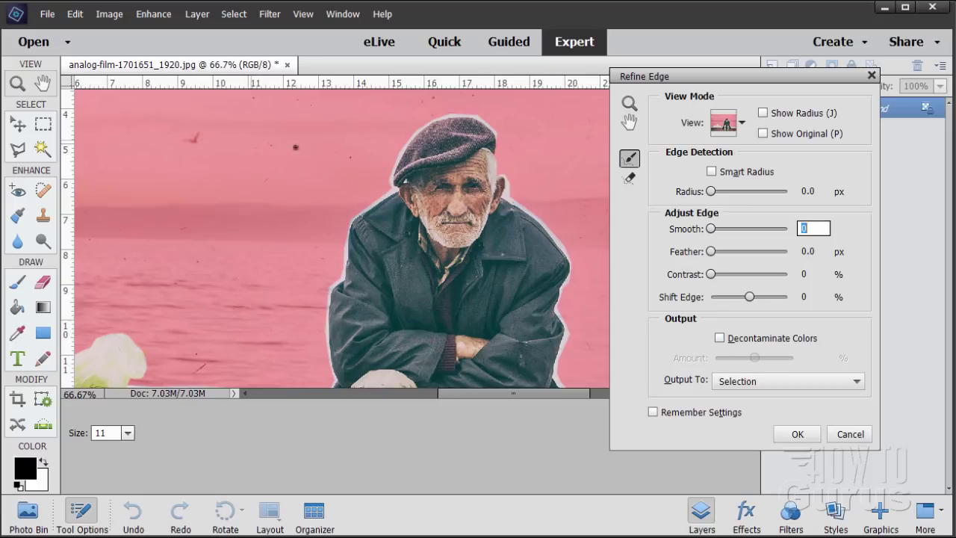
{"action": "left_click", "coordinate": [629, 103]}
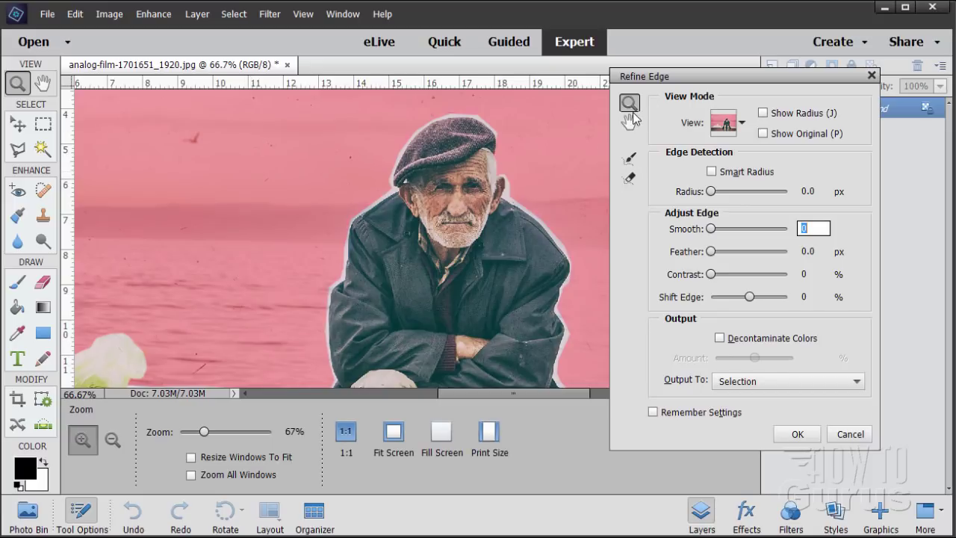
{"action": "left_click", "coordinate": [392, 198]}
{"action": "left_click", "coordinate": [396, 194]}
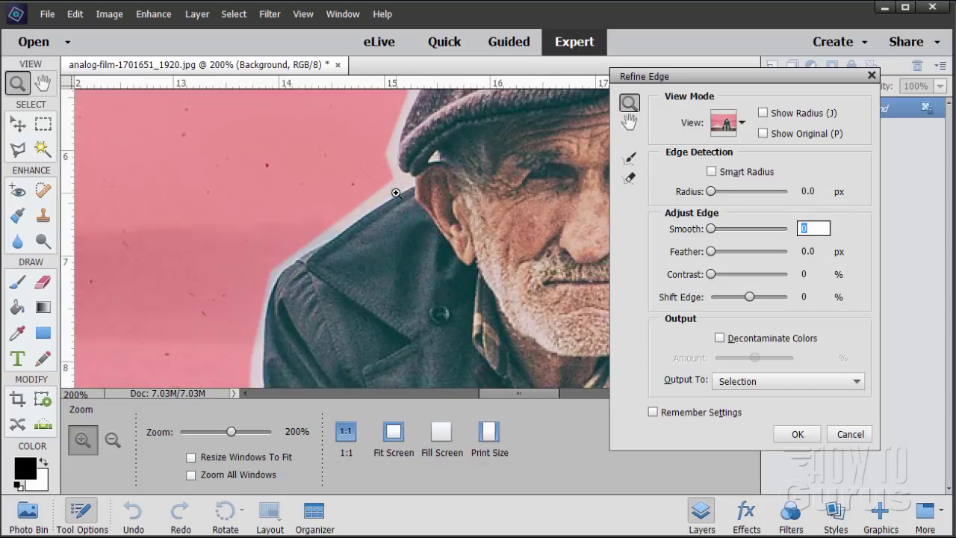
- Set the edge smoothing to 8 and the Refine Radius brush size to 25
{"action": "left_click", "coordinate": [630, 158]}
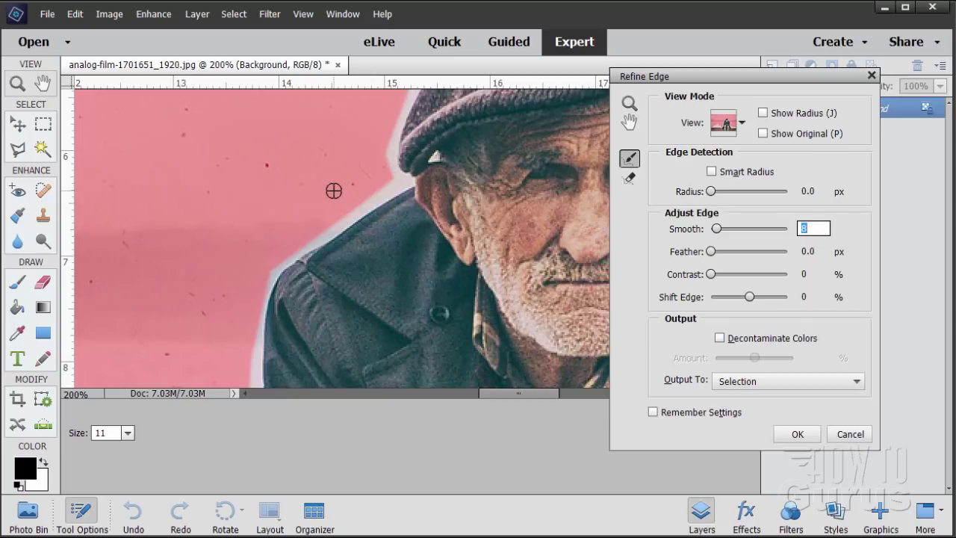
{"action": "left_click", "coordinate": [128, 432]}
{"action": "left_click_drag", "start_coordinate": [133, 448], "coordinate": [137, 451]}
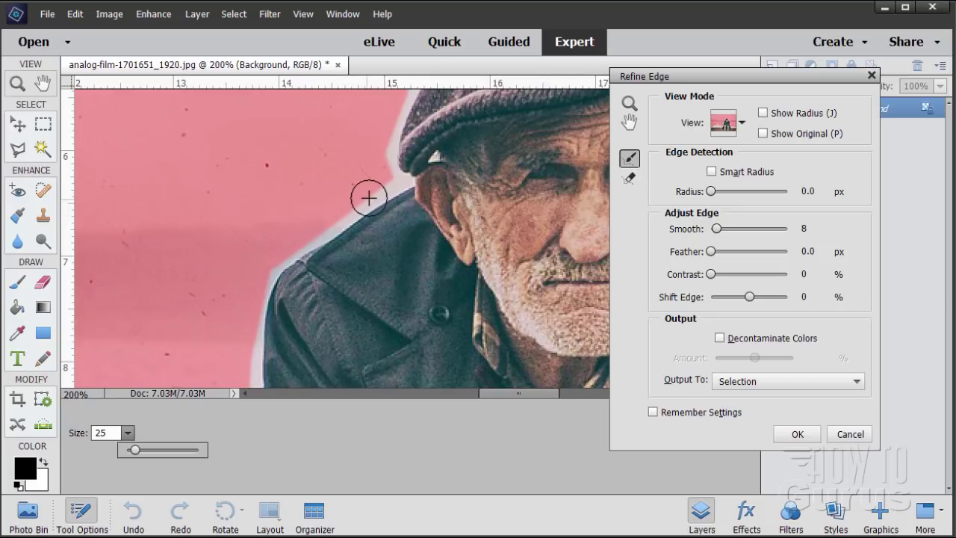
{"action": "key", "text": "Tab"}
- Brush the Refine Radius tool along the coat shoulder on the photo's left side and up the adjoining side of the cap
{"action": "left_click_drag", "start_coordinate": [336, 222], "coordinate": [265, 281]}
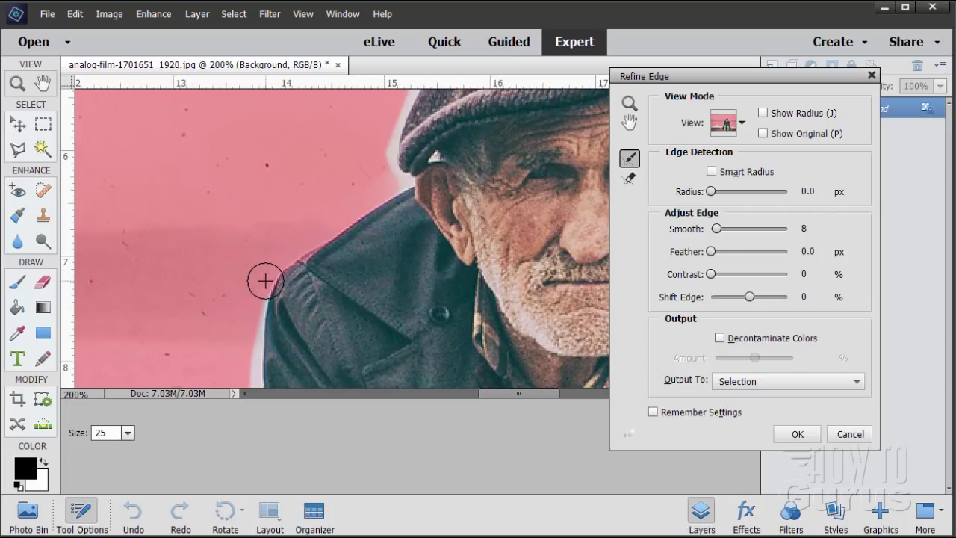
{"action": "mouse_move", "coordinate": [383, 149]}
{"action": "left_mouse_down"}
{"action": "mouse_move", "coordinate": [393, 127]}
{"action": "mouse_move", "coordinate": [396, 179]}
{"action": "left_mouse_up"}
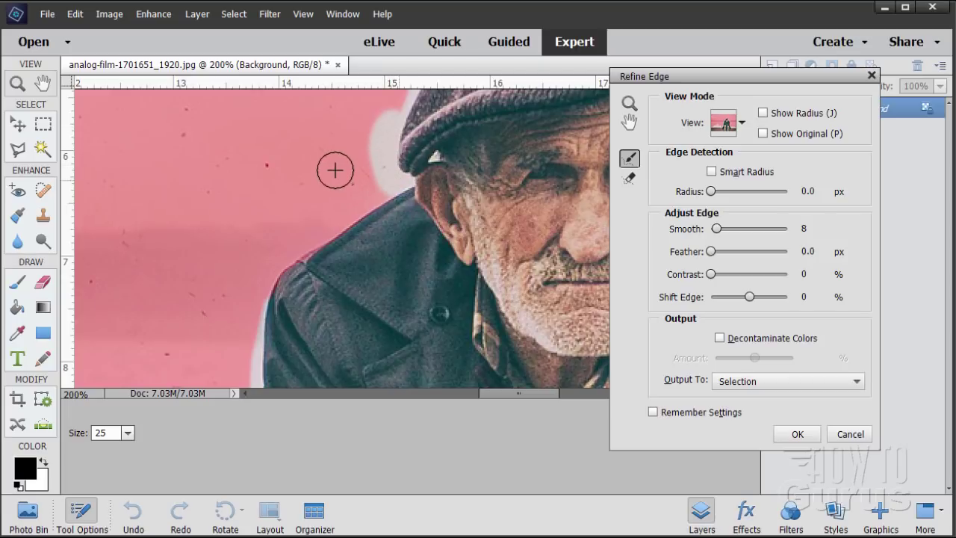
{"action": "scroll", "coordinate": [371, 187], "scroll_direction": "up", "scroll_amount": 2}
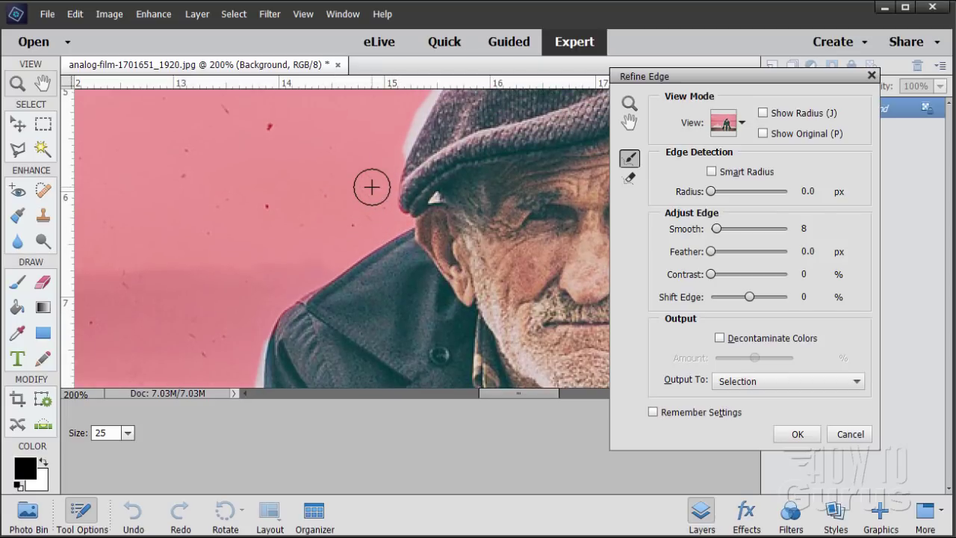
{"action": "scroll", "coordinate": [371, 188], "scroll_direction": "up", "scroll_amount": 5}
{"action": "mouse_move", "coordinate": [389, 247]}
{"action": "left_mouse_down"}
{"action": "mouse_move", "coordinate": [395, 257]}
{"action": "mouse_move", "coordinate": [433, 174]}
{"action": "mouse_move", "coordinate": [465, 150]}
{"action": "left_mouse_up"}
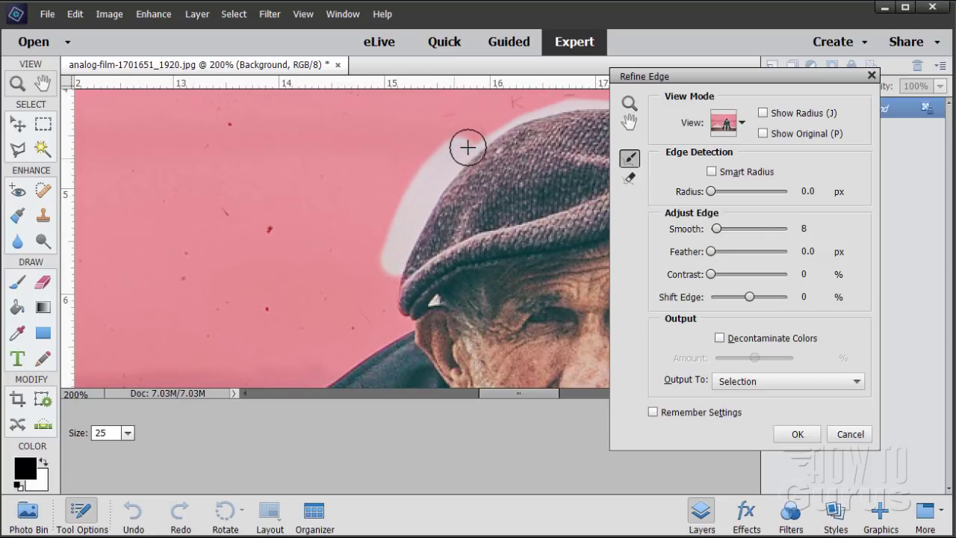
- Refine the selection edge over the top of the cap, down past the ear and onto the opposite shoulder
{"action": "key", "text": "space"}
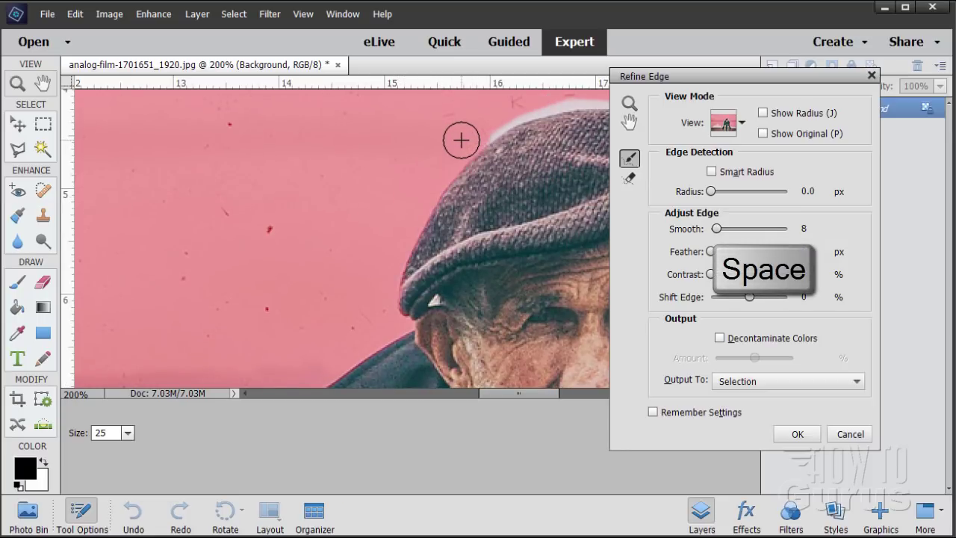
{"action": "left_click_drag", "start_coordinate": [473, 149], "coordinate": [219, 239]}
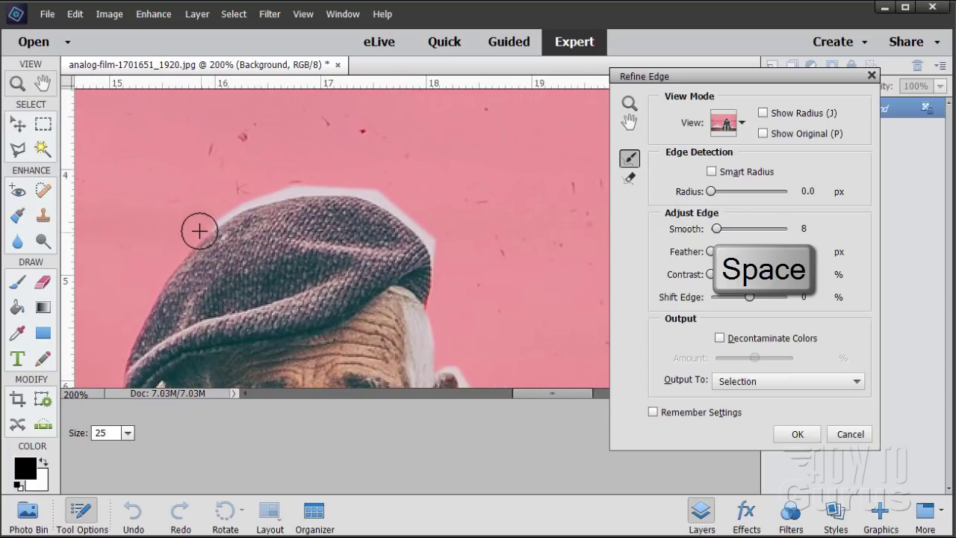
{"action": "mouse_move", "coordinate": [199, 221]}
{"action": "left_mouse_down"}
{"action": "mouse_move", "coordinate": [261, 192]}
{"action": "mouse_move", "coordinate": [316, 182]}
{"action": "mouse_move", "coordinate": [393, 196]}
{"action": "mouse_move", "coordinate": [424, 217]}
{"action": "mouse_move", "coordinate": [438, 295]}
{"action": "mouse_move", "coordinate": [476, 329]}
{"action": "left_mouse_up"}
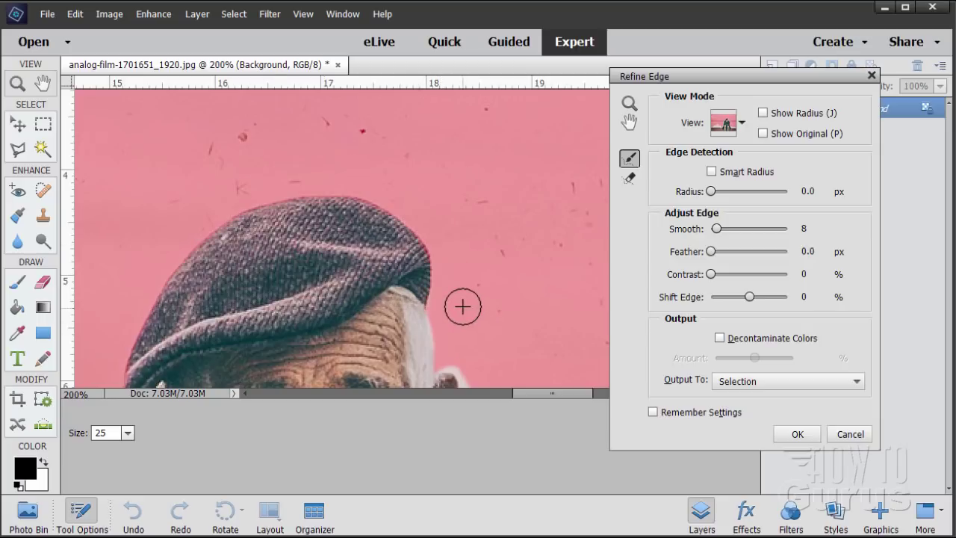
{"action": "key", "text": "space"}
{"action": "left_click_drag", "start_coordinate": [463, 304], "coordinate": [356, 153]}
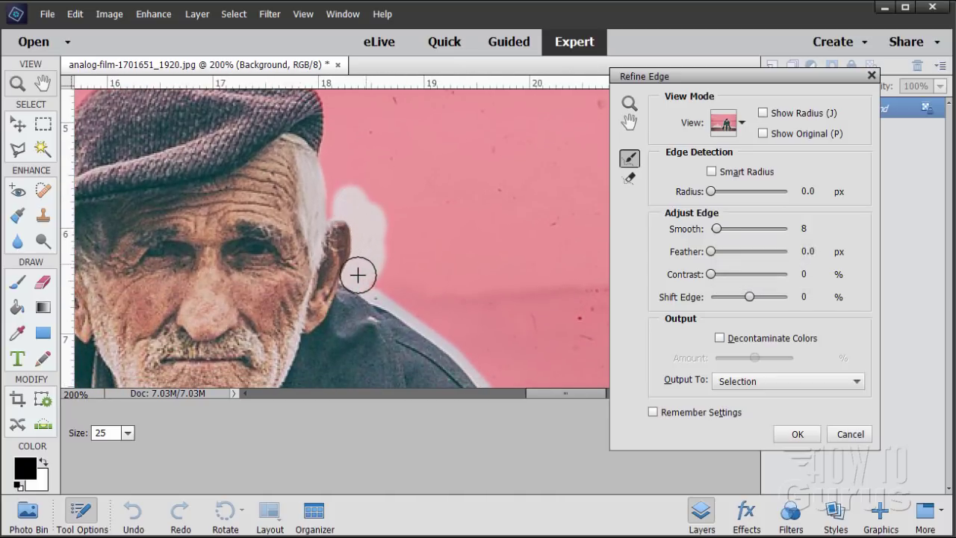
{"action": "mouse_move", "coordinate": [363, 286]}
{"action": "left_mouse_down"}
{"action": "mouse_move", "coordinate": [438, 326]}
{"action": "mouse_move", "coordinate": [455, 331]}
{"action": "mouse_move", "coordinate": [457, 318]}
{"action": "left_mouse_up"}
- Refine the selection edge around the shoulder and upper sleeve on the photo's right side, down to the elbow
{"action": "key", "text": "space"}
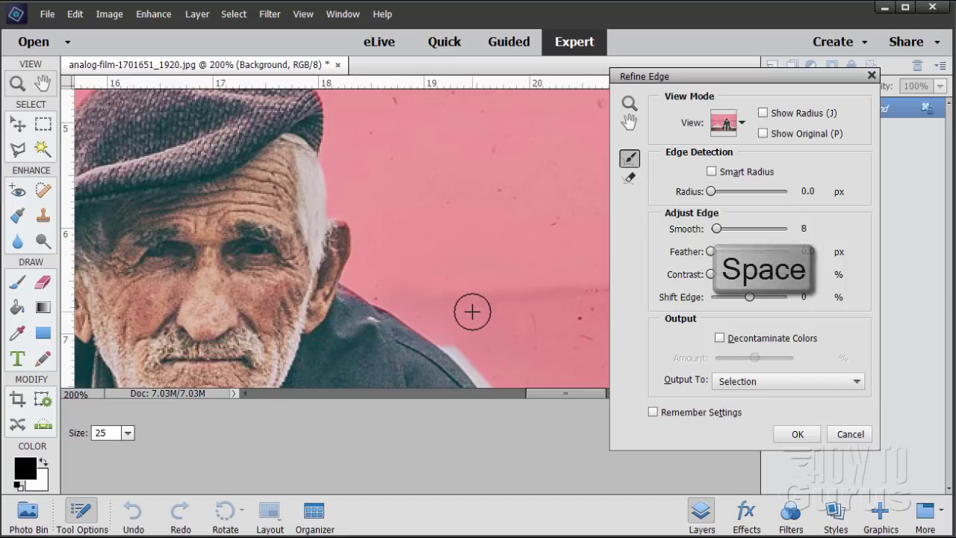
{"action": "mouse_move", "coordinate": [512, 330]}
{"action": "left_mouse_down"}
{"action": "mouse_move", "coordinate": [336, 149]}
{"action": "mouse_move", "coordinate": [362, 111]}
{"action": "left_mouse_up"}
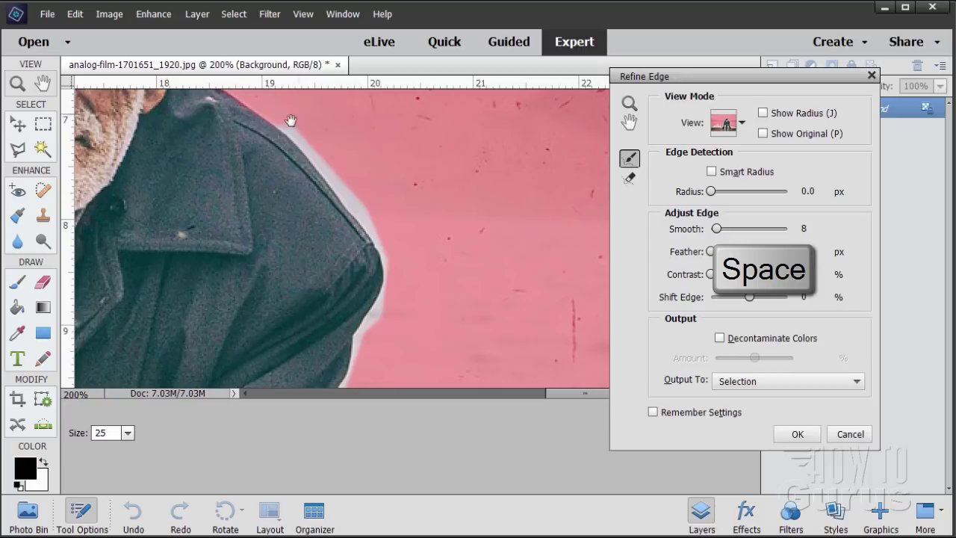
{"action": "mouse_move", "coordinate": [316, 148]}
{"action": "left_mouse_down"}
{"action": "mouse_move", "coordinate": [383, 248]}
{"action": "mouse_move", "coordinate": [383, 307]}
{"action": "mouse_move", "coordinate": [365, 337]}
{"action": "mouse_move", "coordinate": [452, 164]}
{"action": "mouse_move", "coordinate": [459, 124]}
{"action": "left_mouse_up"}
{"action": "key", "text": "space"}
{"action": "mouse_move", "coordinate": [406, 161]}
{"action": "left_mouse_down"}
{"action": "mouse_move", "coordinate": [393, 221]}
{"action": "mouse_move", "coordinate": [422, 268]}
{"action": "mouse_move", "coordinate": [430, 344]}
{"action": "left_mouse_up"}
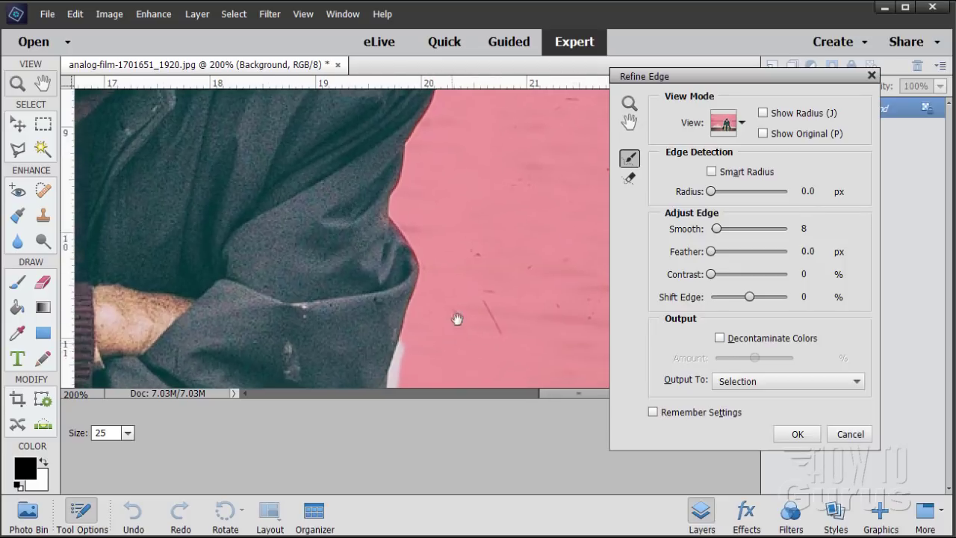
- Refine the selection edge from below the elbow down the coat's side to the wall
{"action": "key", "text": "space"}
{"action": "left_click_drag", "start_coordinate": [383, 303], "coordinate": [397, 247]}
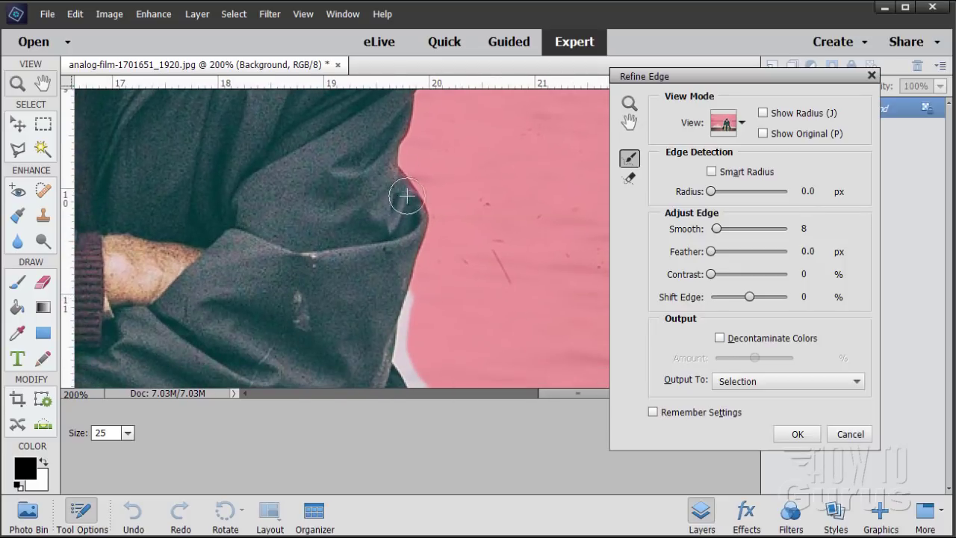
{"action": "mouse_move", "coordinate": [425, 290]}
{"action": "left_mouse_down"}
{"action": "mouse_move", "coordinate": [405, 335]}
{"action": "mouse_move", "coordinate": [419, 343]}
{"action": "mouse_move", "coordinate": [419, 284]}
{"action": "left_mouse_up"}
{"action": "mouse_move", "coordinate": [357, 173]}
{"action": "left_mouse_down"}
{"action": "mouse_move", "coordinate": [398, 241]}
{"action": "mouse_move", "coordinate": [415, 321]}
{"action": "left_mouse_up"}
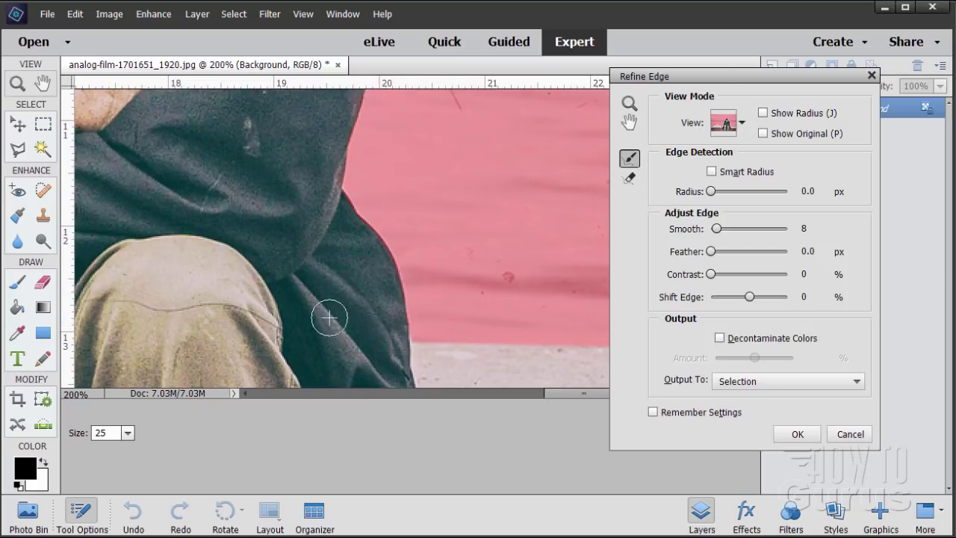
- Refine the selection edge along the wall above the wooden handle and up the coat and sleeve on the photo's left side
{"action": "left_click_drag", "start_coordinate": [190, 292], "coordinate": [506, 288]}
{"action": "left_click_drag", "start_coordinate": [207, 315], "coordinate": [358, 315]}
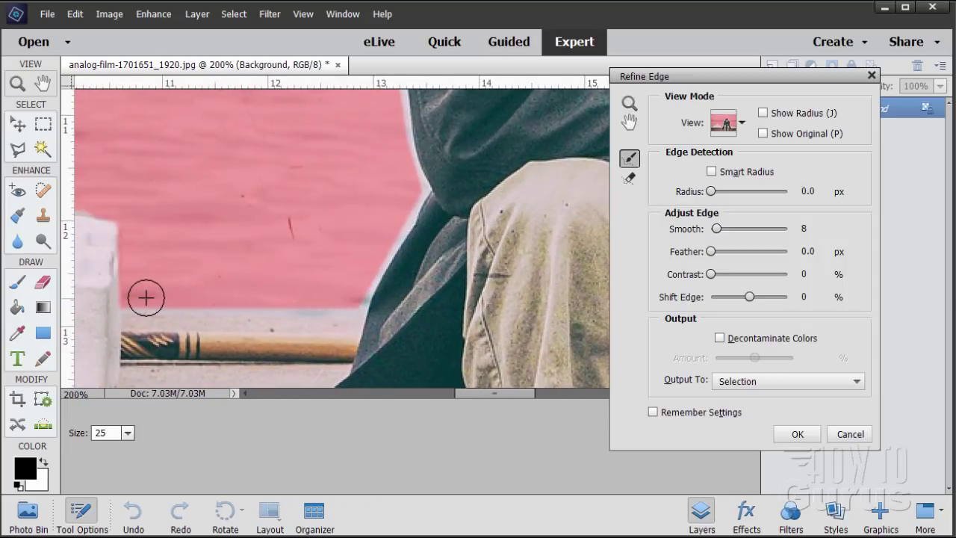
{"action": "mouse_move", "coordinate": [347, 295]}
{"action": "left_mouse_down"}
{"action": "mouse_move", "coordinate": [416, 192]}
{"action": "mouse_move", "coordinate": [408, 169]}
{"action": "left_mouse_up"}
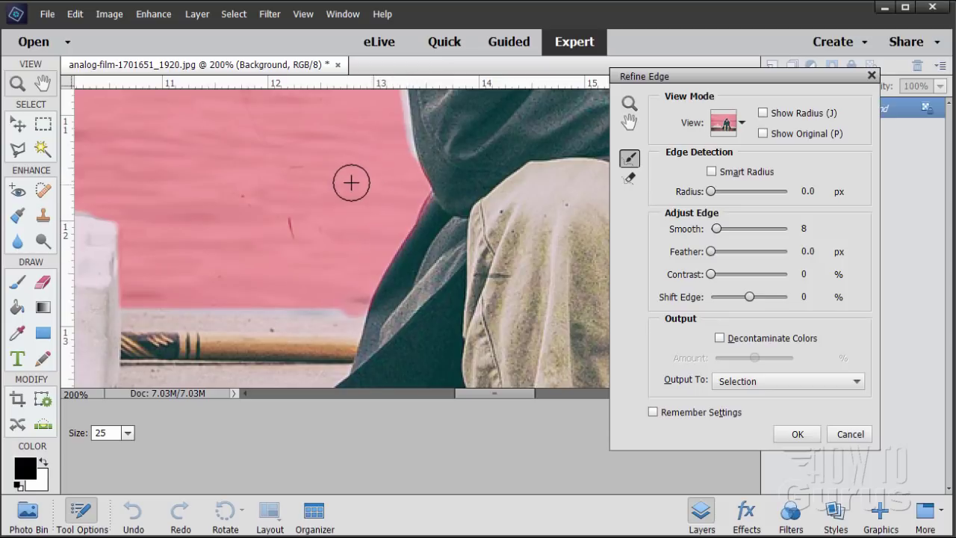
{"action": "mouse_move", "coordinate": [345, 301]}
{"action": "left_mouse_down"}
{"action": "mouse_move", "coordinate": [273, 298]}
{"action": "mouse_move", "coordinate": [255, 273]}
{"action": "mouse_move", "coordinate": [221, 301]}
{"action": "mouse_move", "coordinate": [121, 299]}
{"action": "left_mouse_up"}
{"action": "mouse_move", "coordinate": [332, 294]}
{"action": "left_mouse_down"}
{"action": "mouse_move", "coordinate": [358, 301]}
{"action": "mouse_move", "coordinate": [336, 283]}
{"action": "left_mouse_up"}
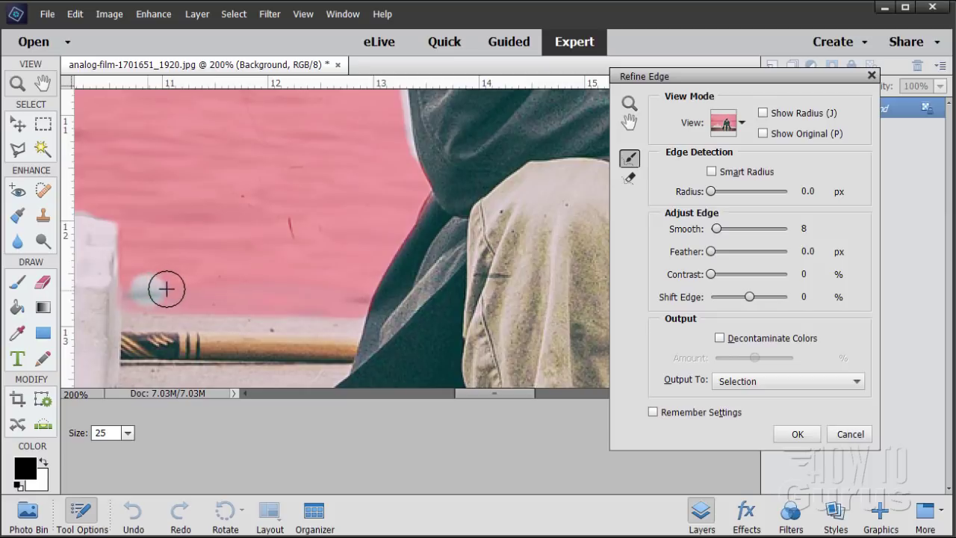
{"action": "mouse_move", "coordinate": [361, 183]}
{"action": "left_mouse_down"}
{"action": "mouse_move", "coordinate": [359, 314]}
{"action": "mouse_move", "coordinate": [378, 303]}
{"action": "mouse_move", "coordinate": [361, 231]}
{"action": "mouse_move", "coordinate": [361, 158]}
{"action": "left_mouse_up"}
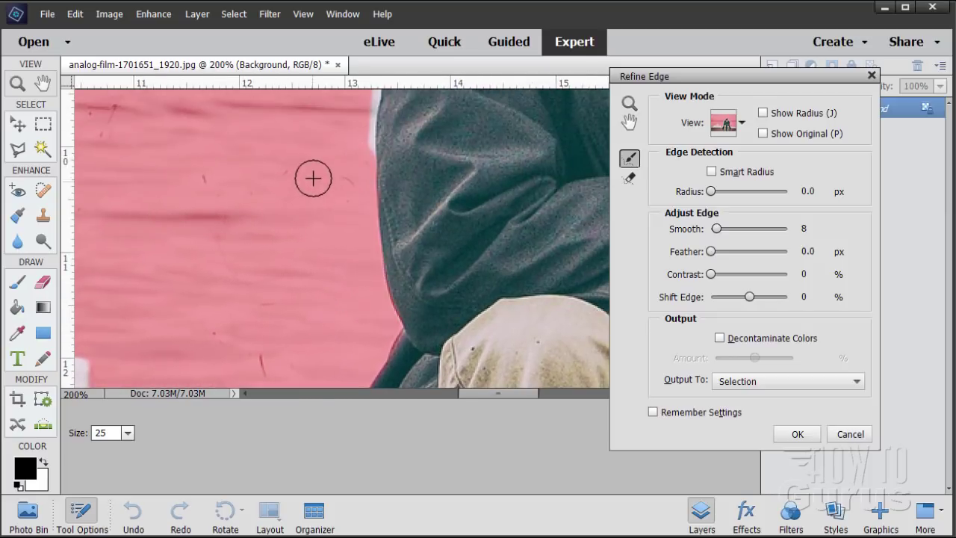
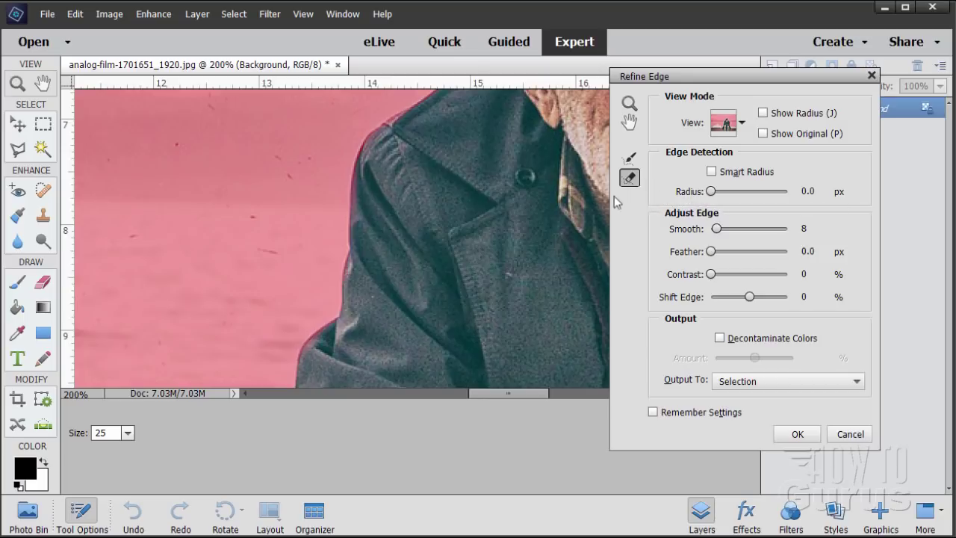
- Erase edge refinements inside the coat with an 11 px brush along the shoulder and sleeve on the photo's left side
{"action": "left_click", "coordinate": [128, 433]}
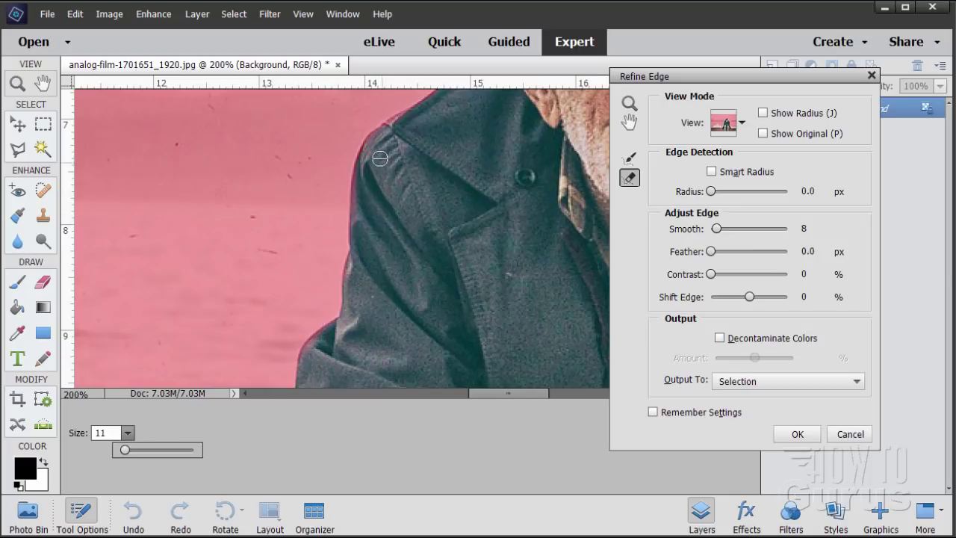
{"action": "mouse_move", "coordinate": [382, 143]}
{"action": "left_mouse_down"}
{"action": "mouse_move", "coordinate": [388, 136]}
{"action": "mouse_move", "coordinate": [364, 167]}
{"action": "mouse_move", "coordinate": [360, 258]}
{"action": "left_mouse_up"}
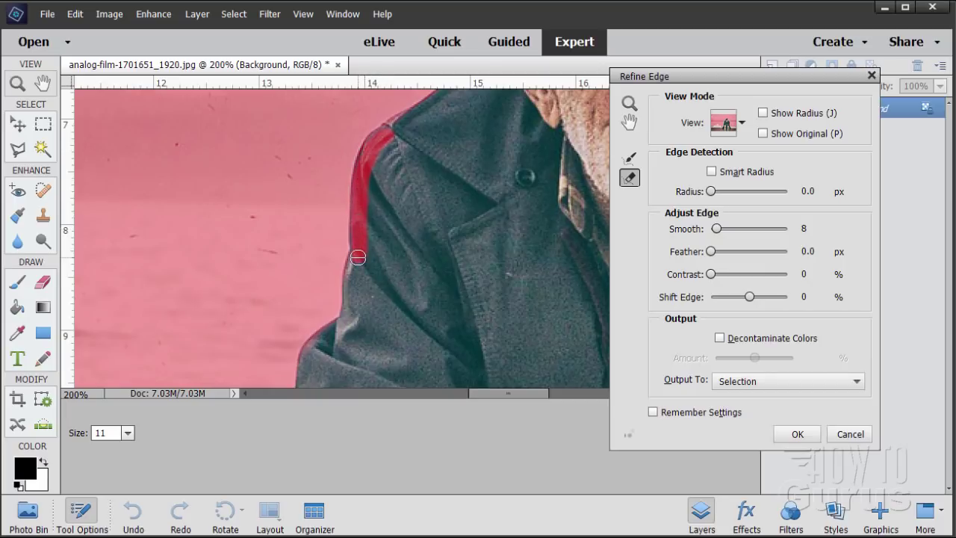
{"action": "mouse_move", "coordinate": [382, 139]}
{"action": "left_mouse_down"}
{"action": "mouse_move", "coordinate": [410, 119]}
{"action": "mouse_move", "coordinate": [379, 137]}
{"action": "mouse_move", "coordinate": [396, 123]}
{"action": "mouse_move", "coordinate": [391, 135]}
{"action": "mouse_move", "coordinate": [408, 165]}
{"action": "left_mouse_up"}
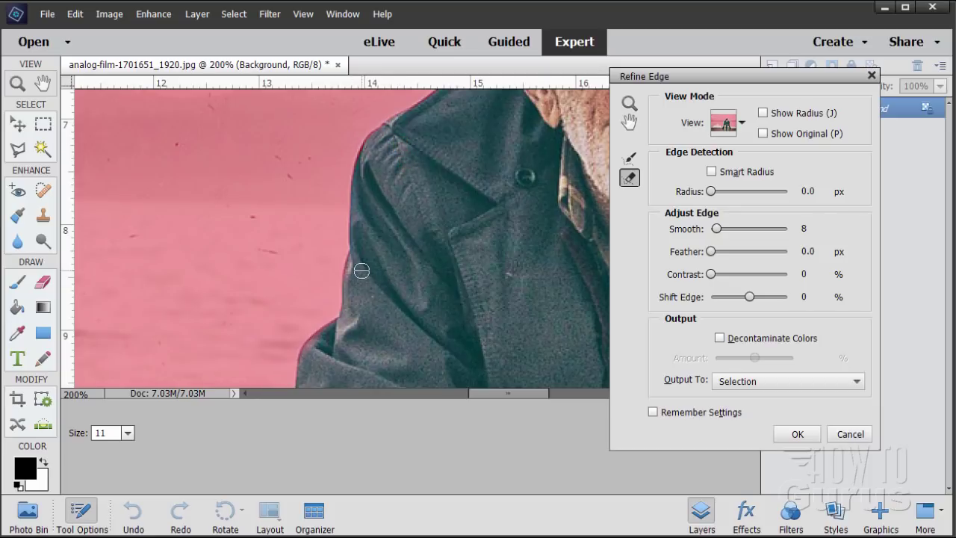
{"action": "mouse_move", "coordinate": [349, 294]}
{"action": "left_mouse_down"}
{"action": "mouse_move", "coordinate": [346, 322]}
{"action": "mouse_move", "coordinate": [320, 338]}
{"action": "mouse_move", "coordinate": [308, 361]}
{"action": "left_mouse_up"}
{"action": "key", "text": "space"}
{"action": "mouse_move", "coordinate": [321, 351]}
{"action": "left_mouse_down"}
{"action": "mouse_move", "coordinate": [363, 245]}
{"action": "mouse_move", "coordinate": [341, 231]}
{"action": "mouse_move", "coordinate": [395, 267]}
{"action": "mouse_move", "coordinate": [394, 228]}
{"action": "mouse_move", "coordinate": [373, 214]}
{"action": "mouse_move", "coordinate": [309, 347]}
{"action": "left_mouse_up"}
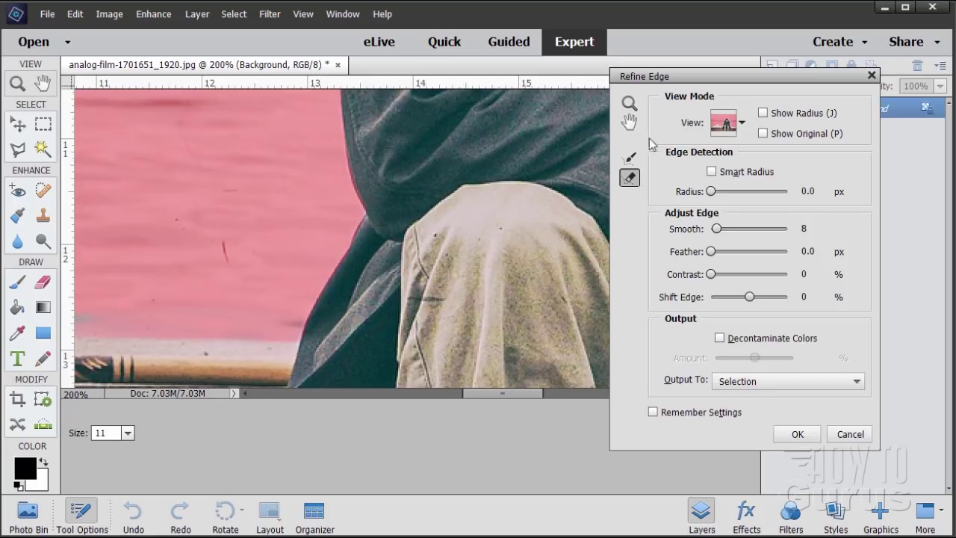
- Erase stray edge refinements around the cap and the man's ears, including the small gap beneath the cap's brim
{"action": "mouse_move", "coordinate": [433, 182]}
{"action": "left_mouse_down"}
{"action": "mouse_move", "coordinate": [367, 320]}
{"action": "mouse_move", "coordinate": [348, 274]}
{"action": "mouse_move", "coordinate": [361, 222]}
{"action": "mouse_move", "coordinate": [321, 299]}
{"action": "mouse_move", "coordinate": [341, 298]}
{"action": "left_mouse_up"}
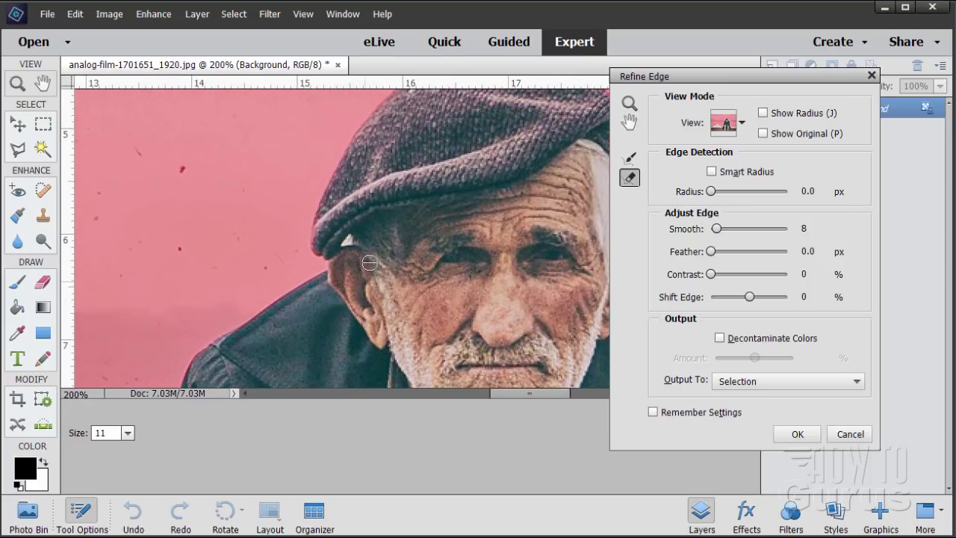
{"action": "left_click_drag", "start_coordinate": [349, 239], "coordinate": [348, 240]}
{"action": "left_click", "coordinate": [629, 158]}
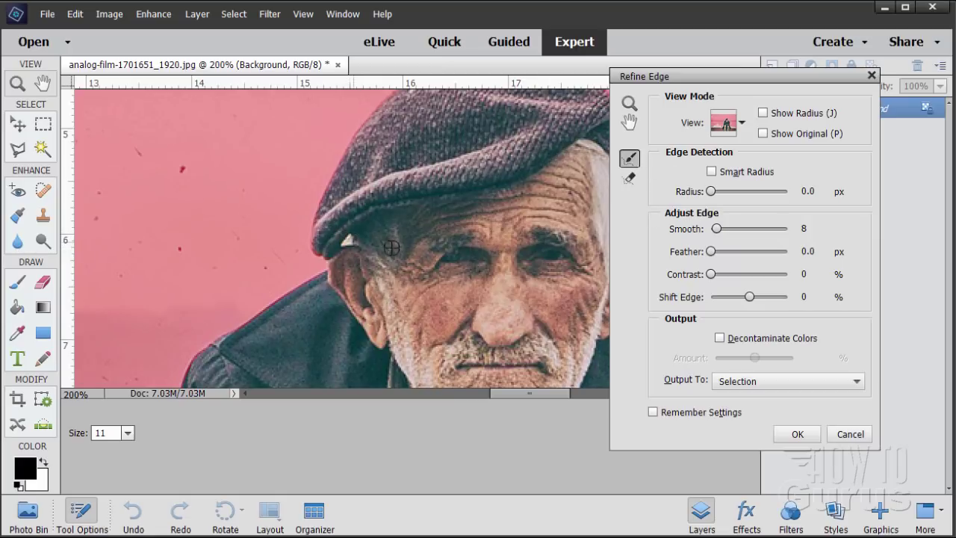
{"action": "left_click", "coordinate": [629, 178]}
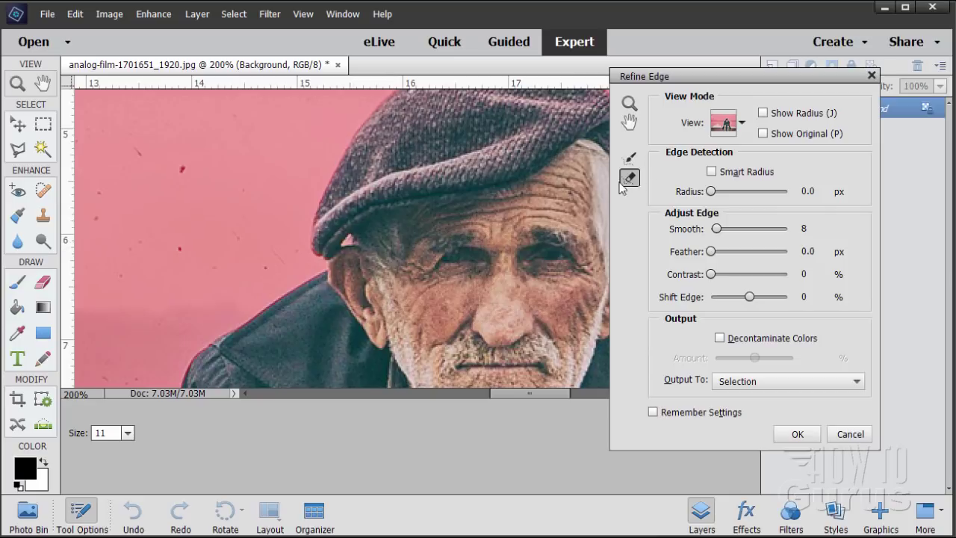
{"action": "mouse_move", "coordinate": [349, 223]}
{"action": "left_mouse_down"}
{"action": "mouse_move", "coordinate": [332, 243]}
{"action": "mouse_move", "coordinate": [358, 228]}
{"action": "mouse_move", "coordinate": [346, 263]}
{"action": "mouse_move", "coordinate": [326, 251]}
{"action": "mouse_move", "coordinate": [322, 213]}
{"action": "mouse_move", "coordinate": [371, 127]}
{"action": "mouse_move", "coordinate": [421, 131]}
{"action": "mouse_move", "coordinate": [374, 201]}
{"action": "mouse_move", "coordinate": [289, 275]}
{"action": "mouse_move", "coordinate": [288, 263]}
{"action": "mouse_move", "coordinate": [340, 218]}
{"action": "mouse_move", "coordinate": [403, 201]}
{"action": "mouse_move", "coordinate": [454, 205]}
{"action": "left_mouse_up"}
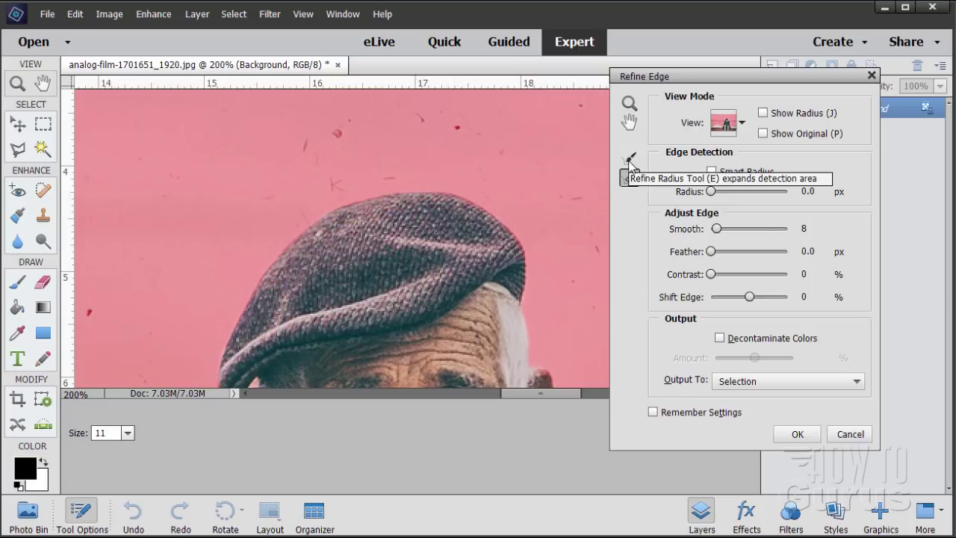
{"action": "left_click", "coordinate": [628, 177]}
{"action": "mouse_move", "coordinate": [439, 198]}
{"action": "left_mouse_down"}
{"action": "mouse_move", "coordinate": [496, 229]}
{"action": "mouse_move", "coordinate": [516, 258]}
{"action": "mouse_move", "coordinate": [413, 179]}
{"action": "mouse_move", "coordinate": [434, 256]}
{"action": "left_mouse_up"}
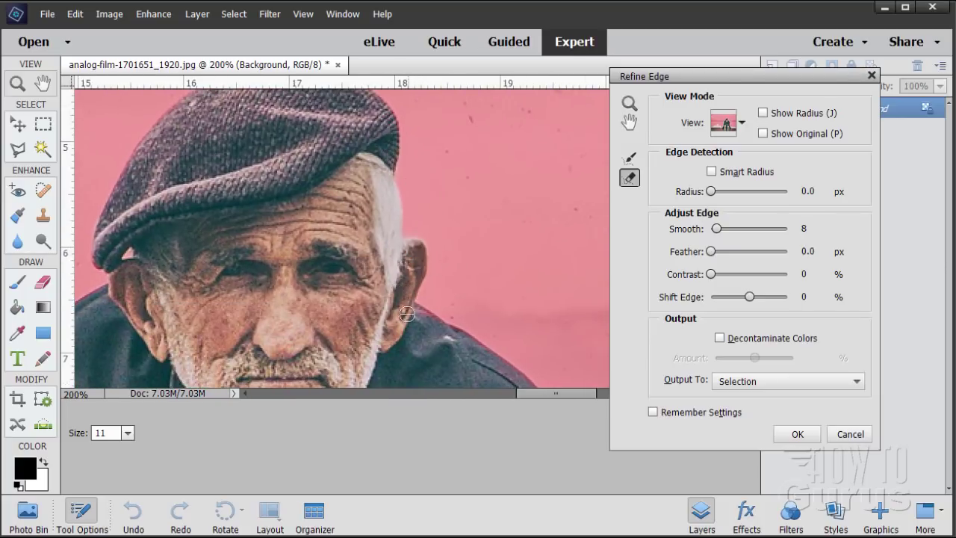
- Erase edge refinements inside the coat on the photo's right side, from the shoulder down the sleeve to the wall
{"action": "mouse_move", "coordinate": [416, 314]}
{"action": "left_mouse_down"}
{"action": "mouse_move", "coordinate": [502, 371]}
{"action": "mouse_move", "coordinate": [416, 324]}
{"action": "mouse_move", "coordinate": [354, 256]}
{"action": "mouse_move", "coordinate": [368, 247]}
{"action": "mouse_move", "coordinate": [389, 259]}
{"action": "left_mouse_up"}
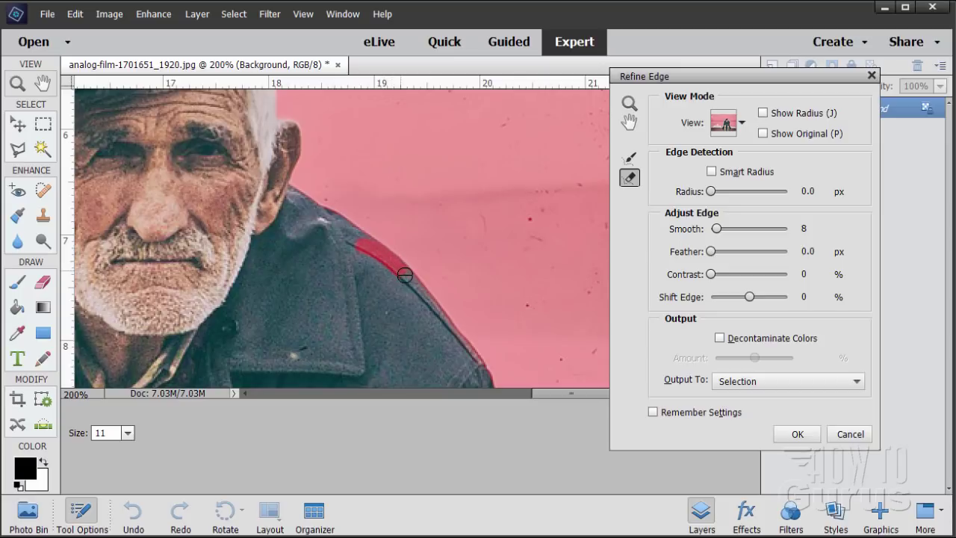
{"action": "mouse_move", "coordinate": [416, 294]}
{"action": "left_mouse_down"}
{"action": "mouse_move", "coordinate": [460, 350]}
{"action": "mouse_move", "coordinate": [450, 366]}
{"action": "mouse_move", "coordinate": [443, 337]}
{"action": "mouse_move", "coordinate": [475, 369]}
{"action": "mouse_move", "coordinate": [453, 381]}
{"action": "mouse_move", "coordinate": [348, 210]}
{"action": "mouse_move", "coordinate": [384, 224]}
{"action": "mouse_move", "coordinate": [385, 249]}
{"action": "mouse_move", "coordinate": [361, 292]}
{"action": "mouse_move", "coordinate": [345, 377]}
{"action": "left_mouse_up"}
{"action": "left_click_drag", "start_coordinate": [299, 341], "coordinate": [273, 204]}
{"action": "mouse_move", "coordinate": [324, 235]}
{"action": "left_mouse_down"}
{"action": "mouse_move", "coordinate": [348, 282]}
{"action": "mouse_move", "coordinate": [345, 297]}
{"action": "mouse_move", "coordinate": [329, 343]}
{"action": "mouse_move", "coordinate": [284, 363]}
{"action": "mouse_move", "coordinate": [305, 298]}
{"action": "mouse_move", "coordinate": [342, 236]}
{"action": "mouse_move", "coordinate": [342, 292]}
{"action": "mouse_move", "coordinate": [410, 374]}
{"action": "left_mouse_up"}
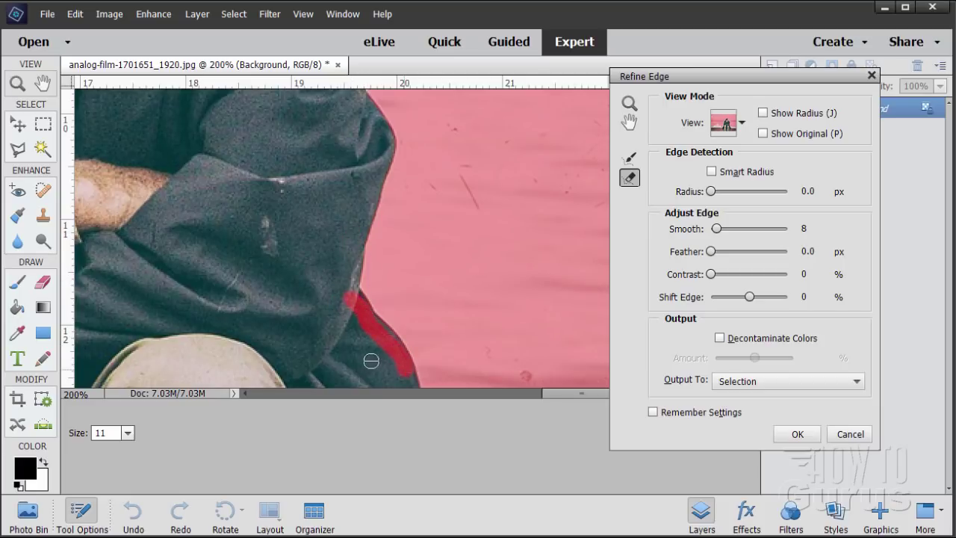
{"action": "mouse_move", "coordinate": [358, 341]}
{"action": "left_mouse_down"}
{"action": "mouse_move", "coordinate": [312, 255]}
{"action": "mouse_move", "coordinate": [342, 289]}
{"action": "mouse_move", "coordinate": [346, 360]}
{"action": "left_mouse_up"}
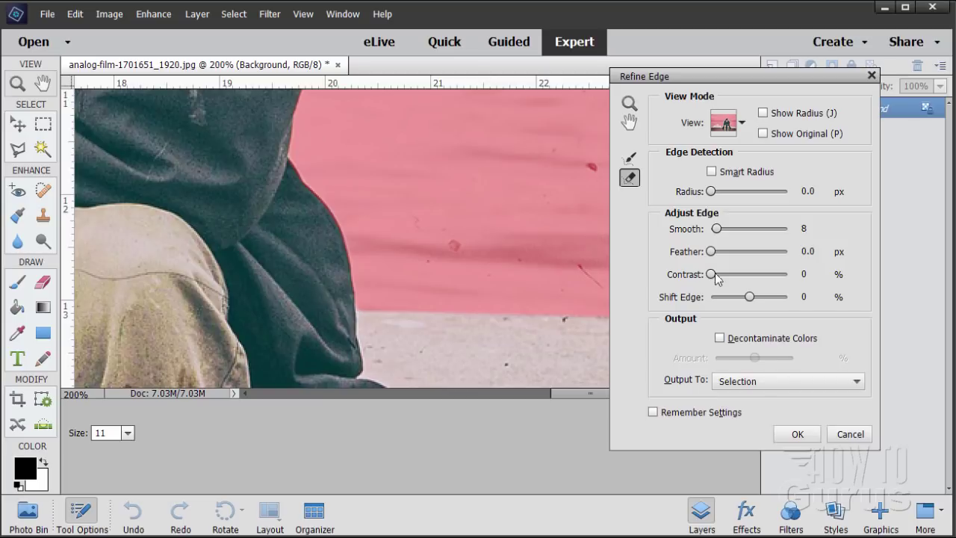
- Output the refined selection to a new layer with layer mask
{"action": "left_click_drag", "start_coordinate": [686, 76], "coordinate": [609, 88]}
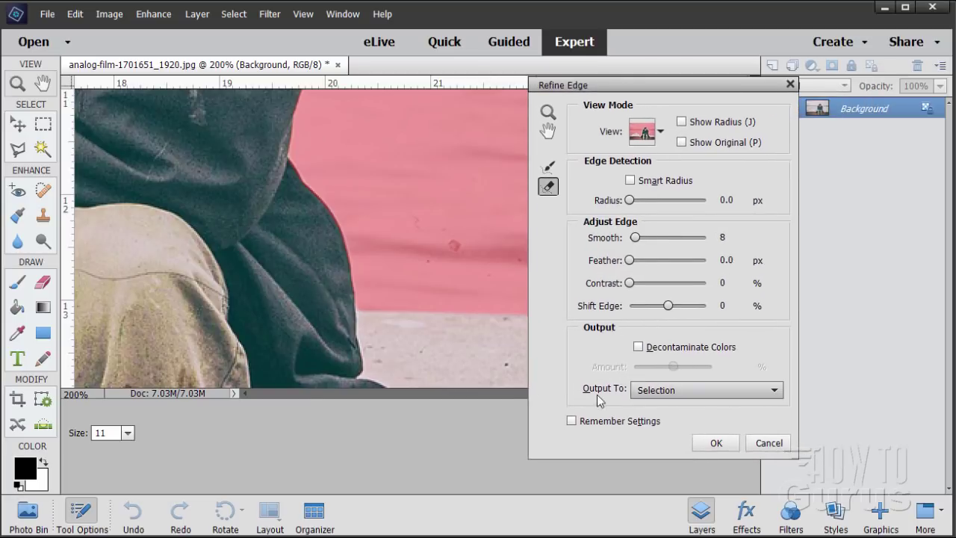
{"action": "left_click", "coordinate": [694, 390]}
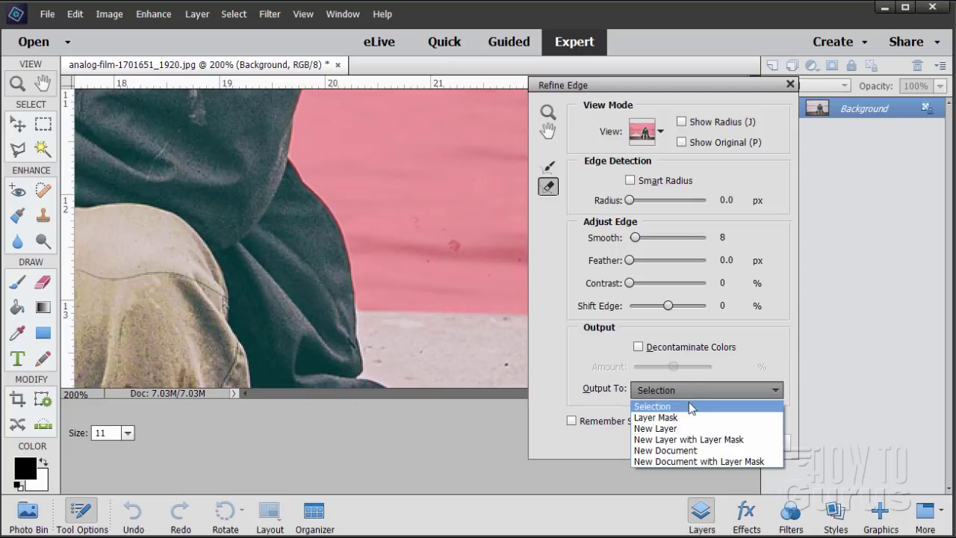
{"action": "left_click", "coordinate": [715, 440]}
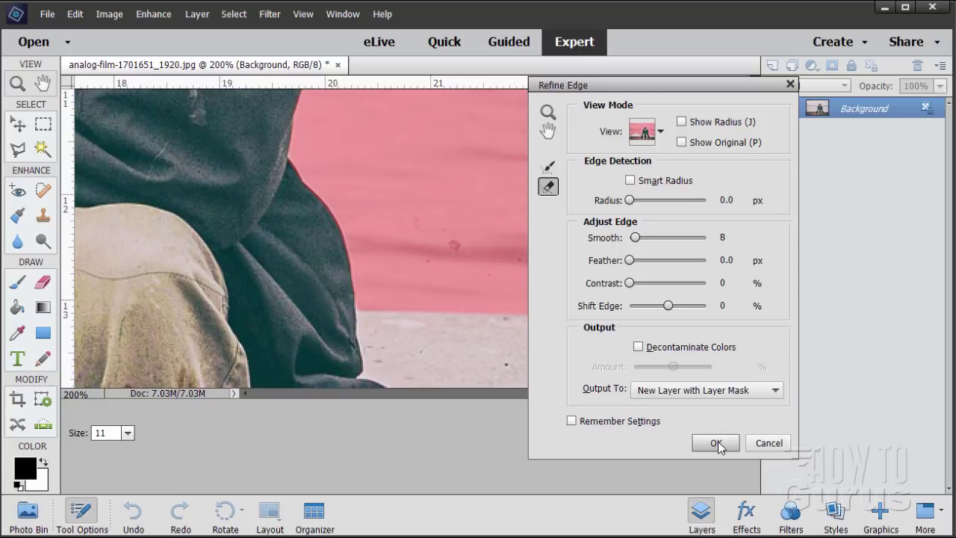
{"action": "left_click", "coordinate": [716, 443]}
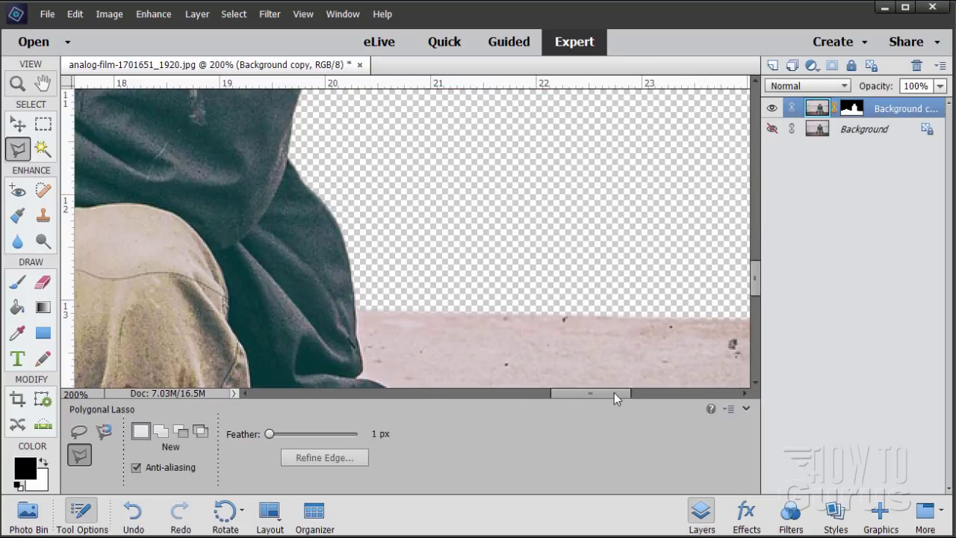
- Paint black on the layer mask with a 25 px brush to hide the leftover water smudge above the wooden handle
{"action": "left_click_drag", "start_coordinate": [614, 398], "coordinate": [530, 405]}
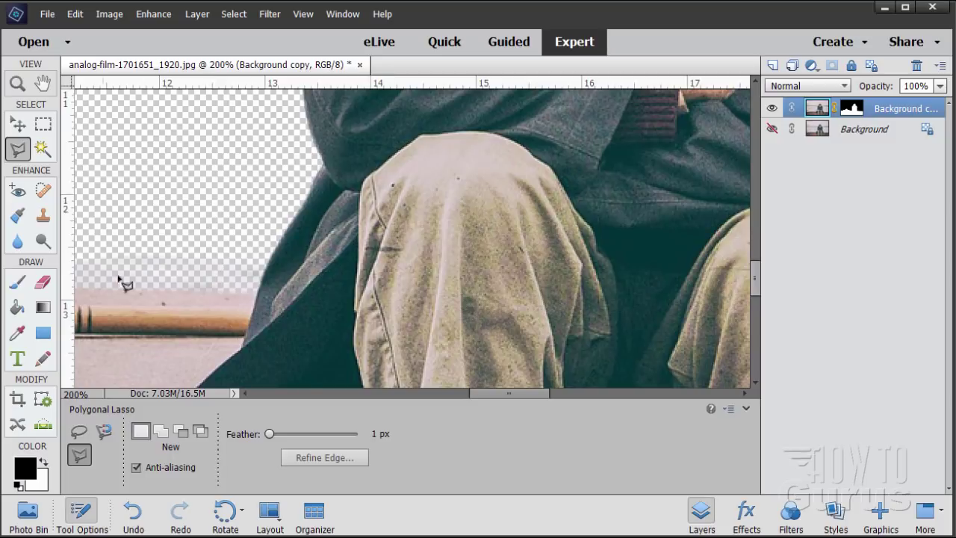
{"action": "key", "text": "z"}
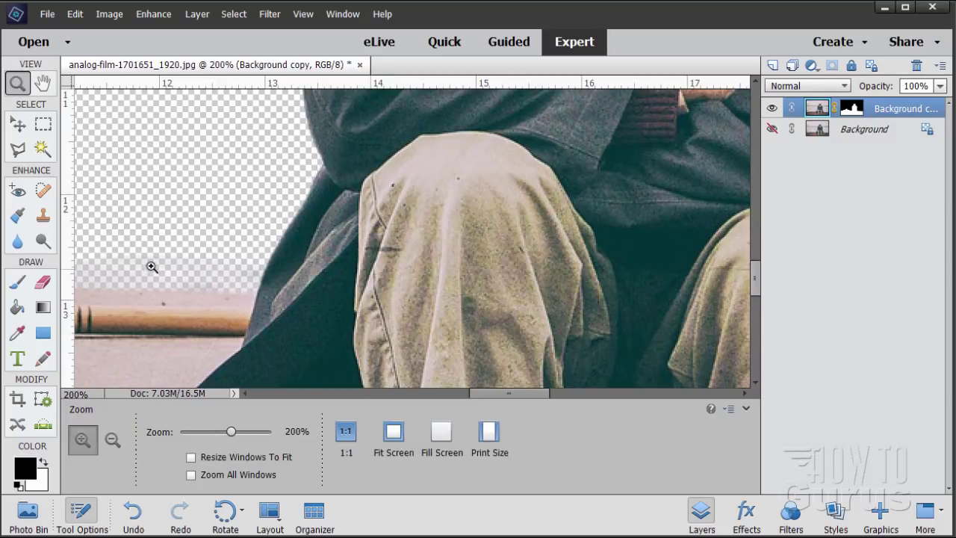
{"action": "left_click", "coordinate": [27, 128]}
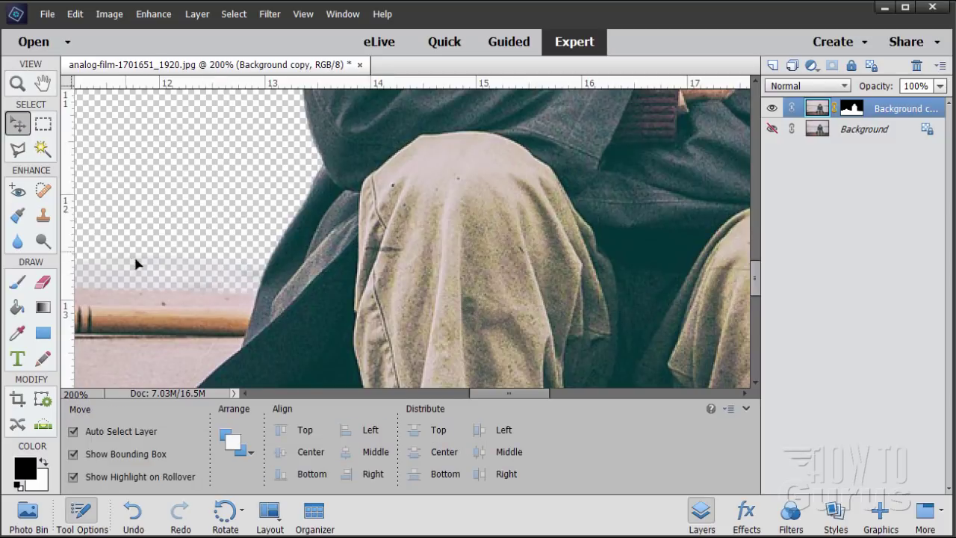
{"action": "left_click_drag", "start_coordinate": [515, 404], "coordinate": [487, 401]}
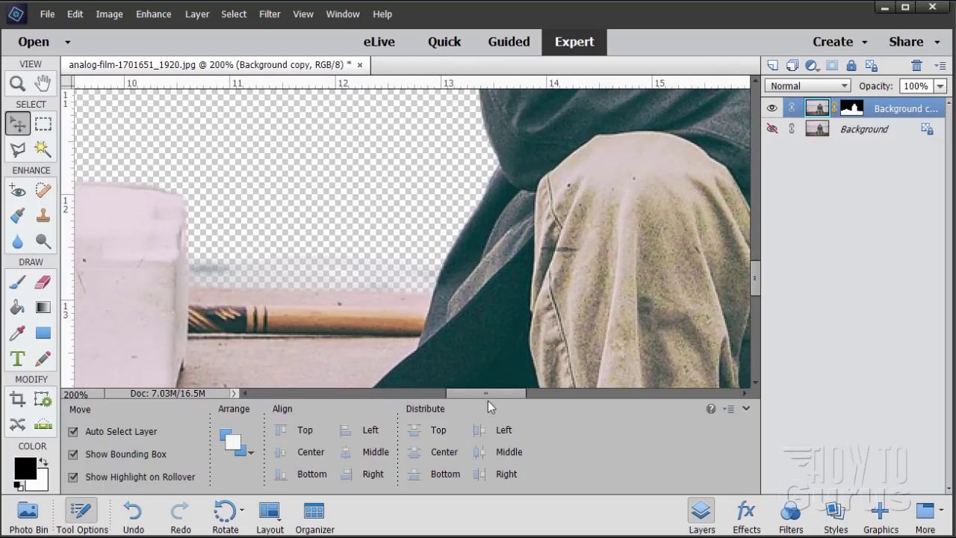
{"action": "left_click", "coordinate": [850, 111]}
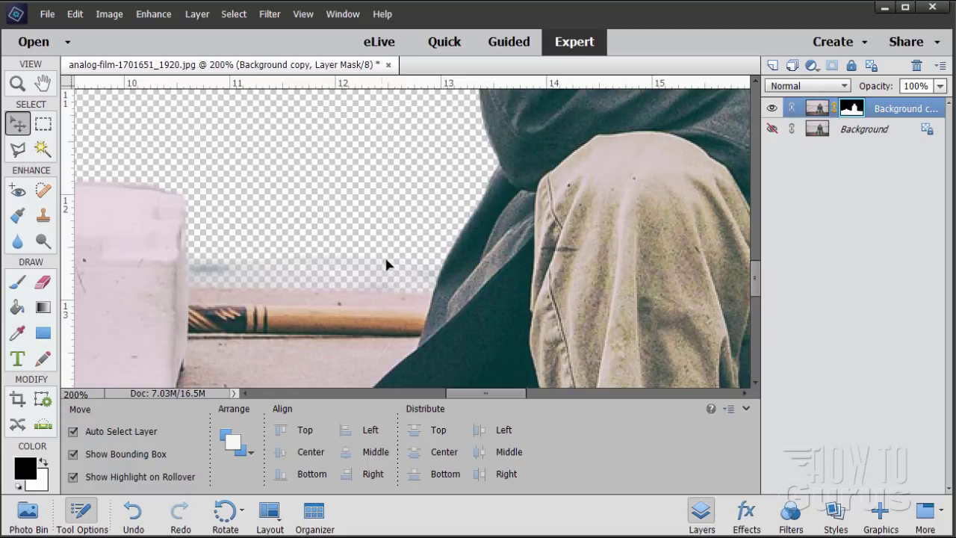
{"action": "left_click", "coordinate": [18, 284]}
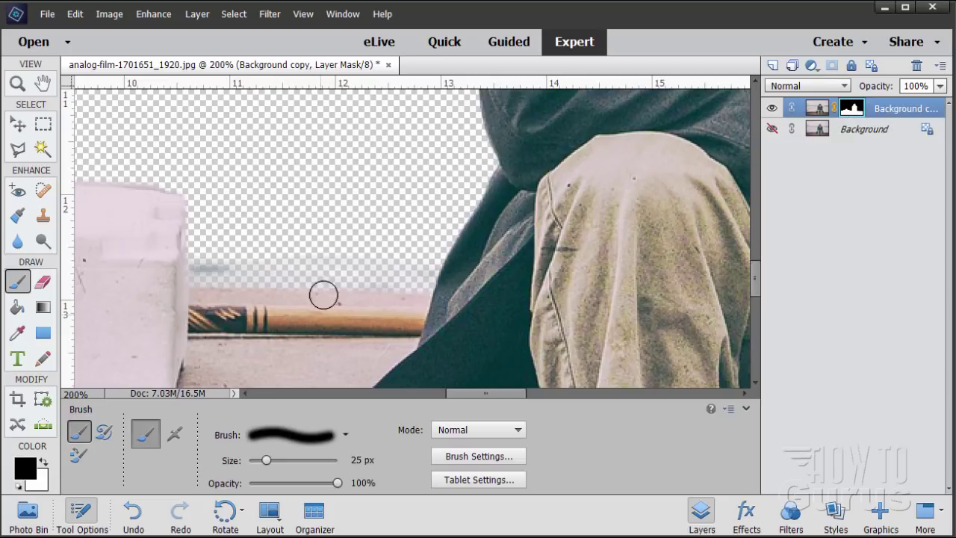
{"action": "mouse_move", "coordinate": [262, 269]}
{"action": "left_mouse_down"}
{"action": "mouse_move", "coordinate": [413, 275]}
{"action": "mouse_move", "coordinate": [421, 259]}
{"action": "mouse_move", "coordinate": [419, 271]}
{"action": "mouse_move", "coordinate": [207, 268]}
{"action": "left_mouse_up"}
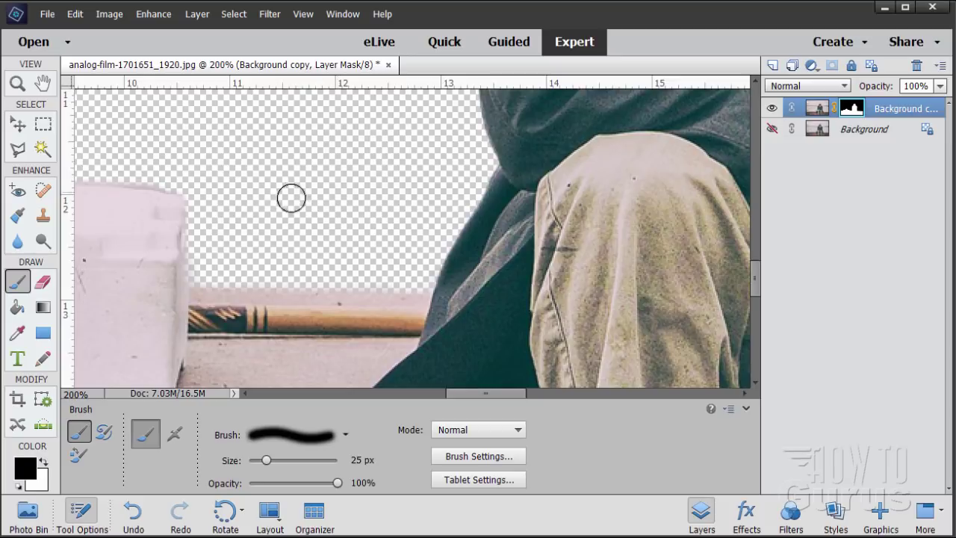
- Fit the whole photo in view and duplicate the masked layer
{"action": "key", "text": "z"}
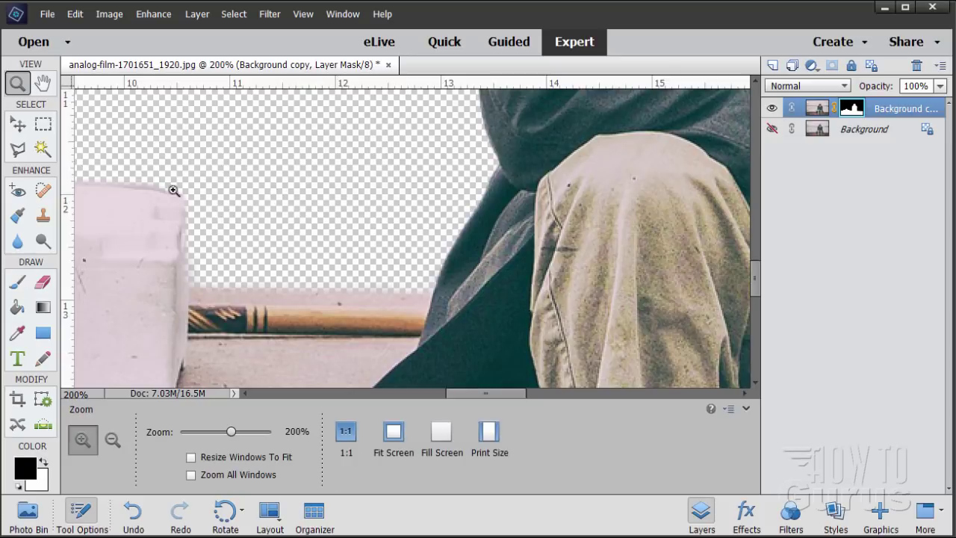
{"action": "left_click", "coordinate": [392, 431]}
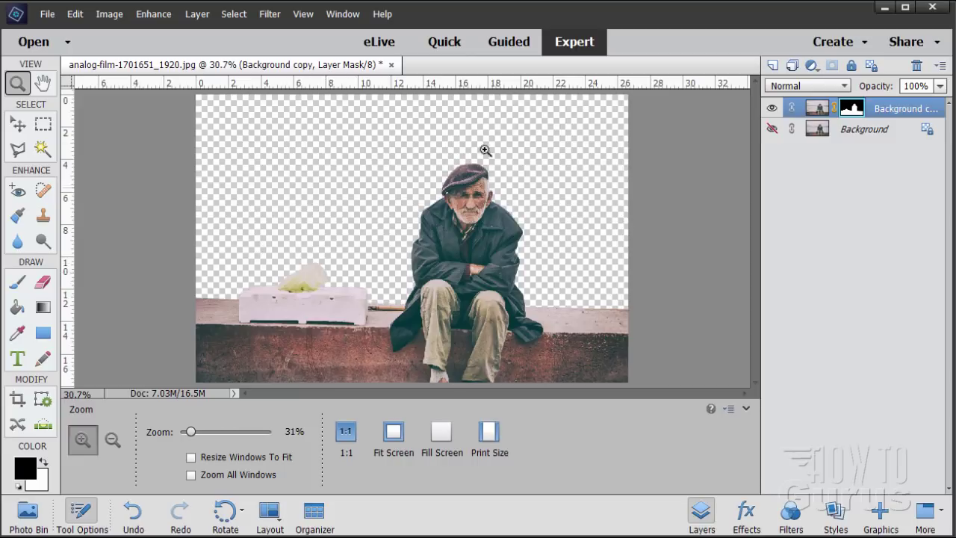
{"action": "left_click", "coordinate": [18, 125]}
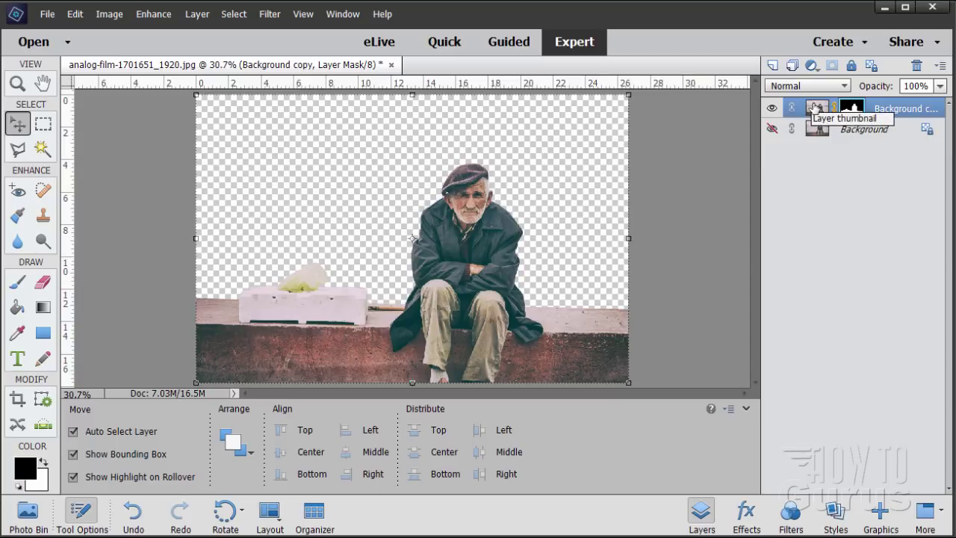
{"action": "left_click_drag", "start_coordinate": [793, 109], "coordinate": [773, 65]}
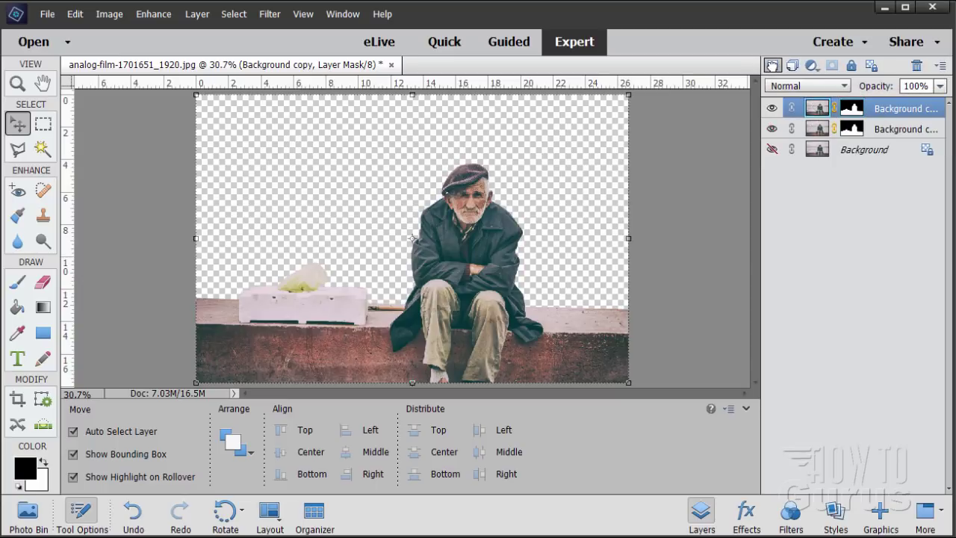
- Rename the upper masked layer as foreground and the lower masked copy as water
{"action": "left_click", "coordinate": [873, 132]}
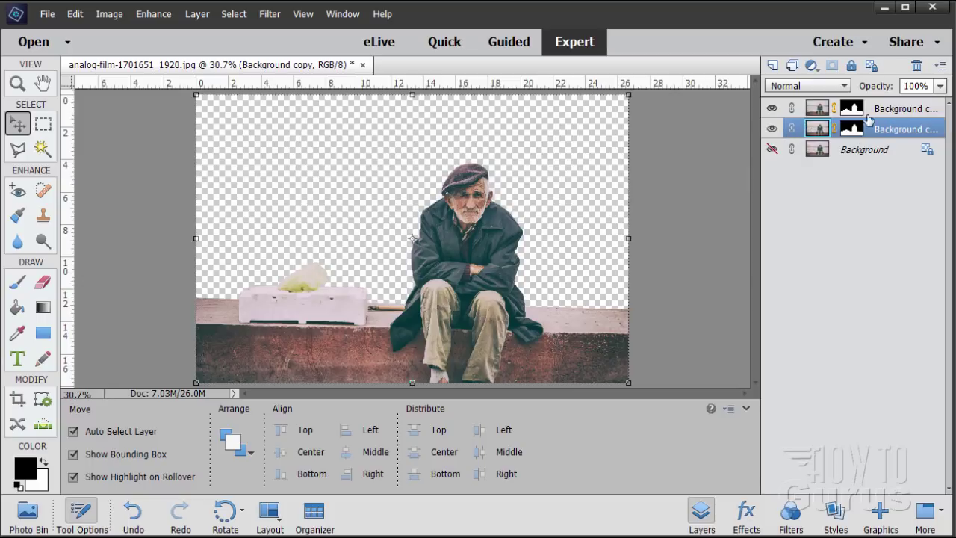
{"action": "double_click", "coordinate": [881, 110]}
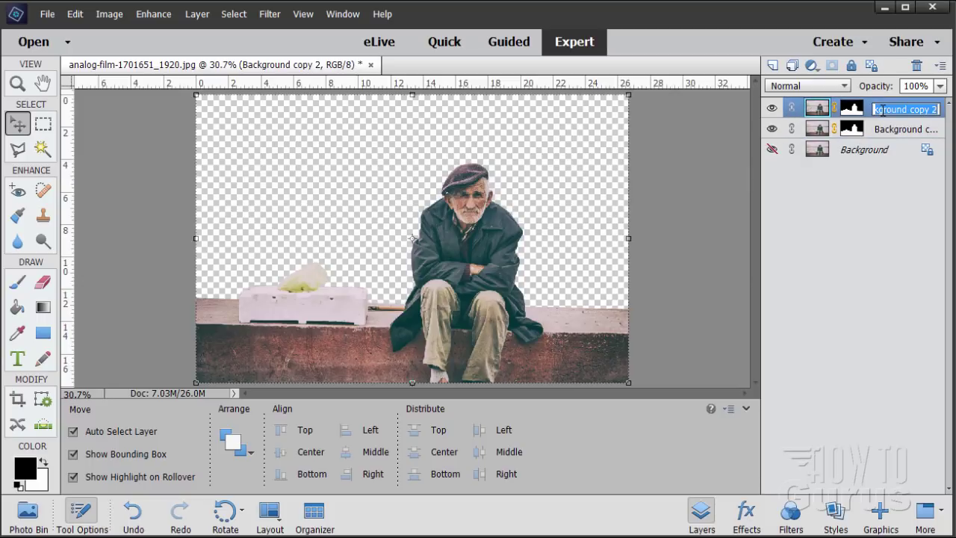
{"action": "type", "text": "foreground"}
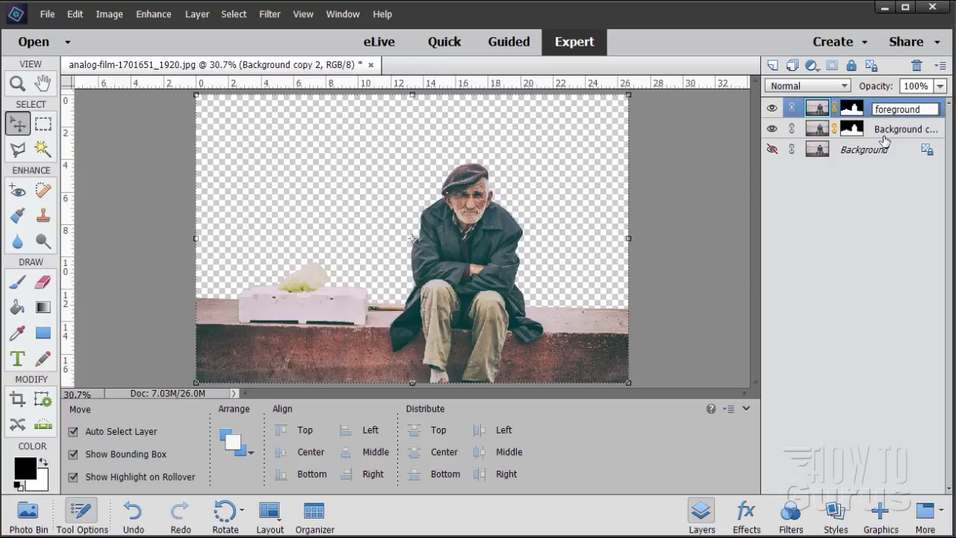
{"action": "left_click", "coordinate": [882, 137]}
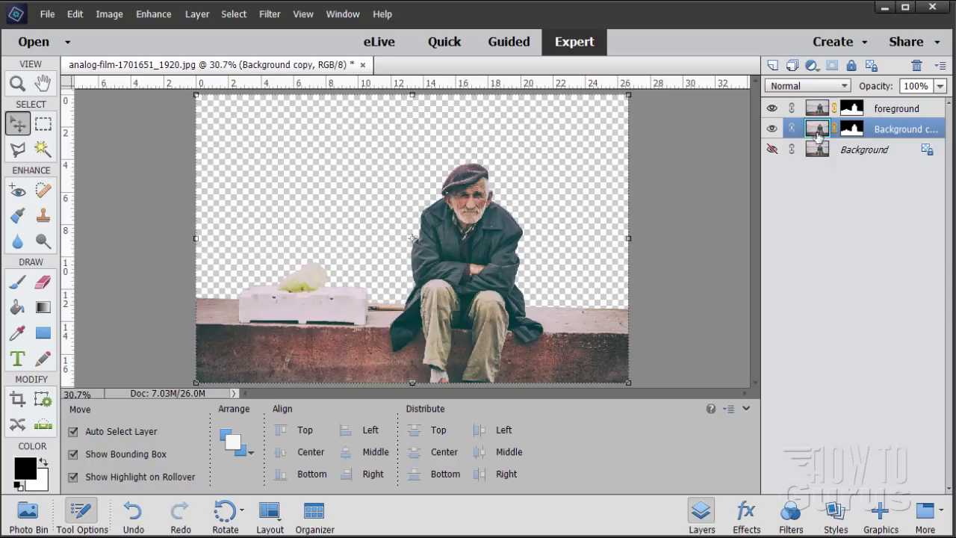
{"action": "double_click", "coordinate": [894, 131]}
{"action": "type", "text": "wa"}
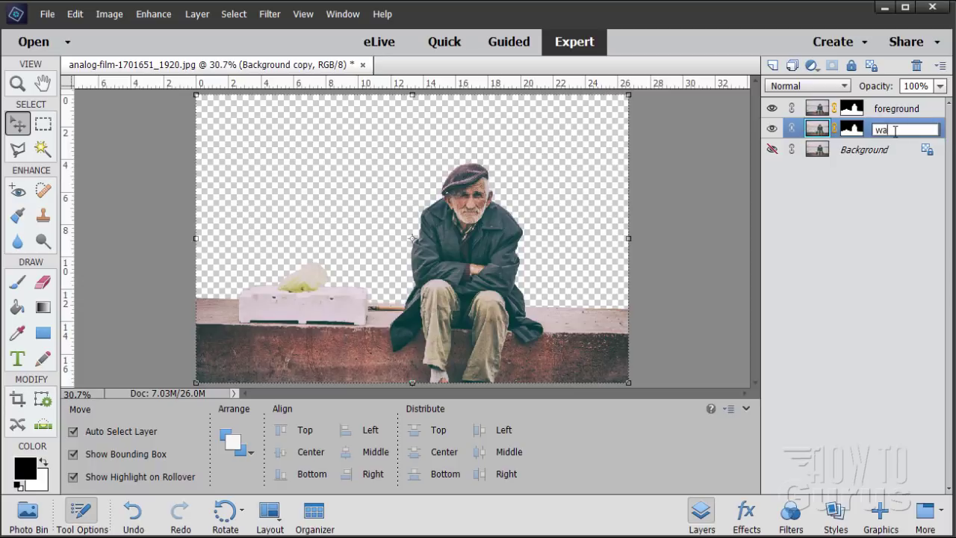
{"action": "type", "text": "ter"}
{"action": "key", "text": "Return"}
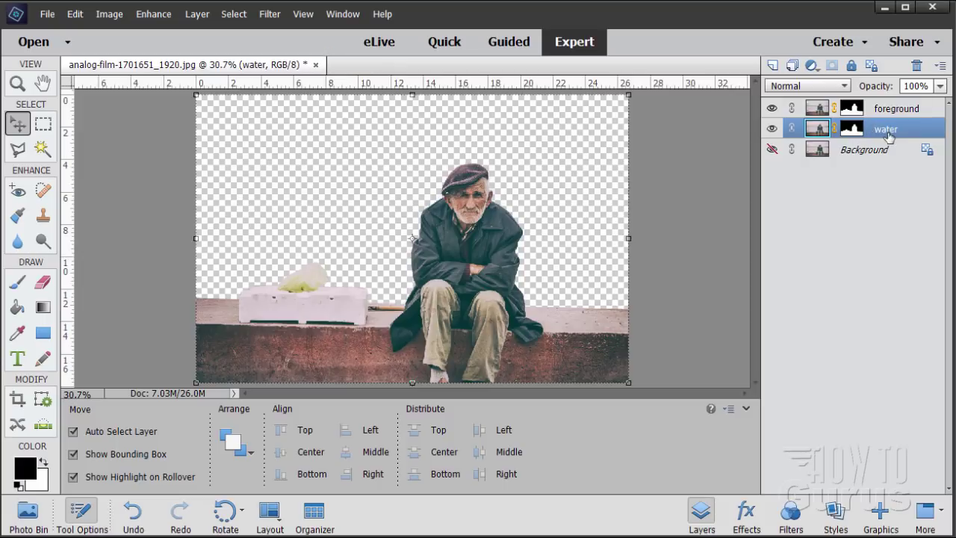
- Hide the foreground layer and invert the layer mask of the water layer
{"action": "left_click", "coordinate": [772, 108]}
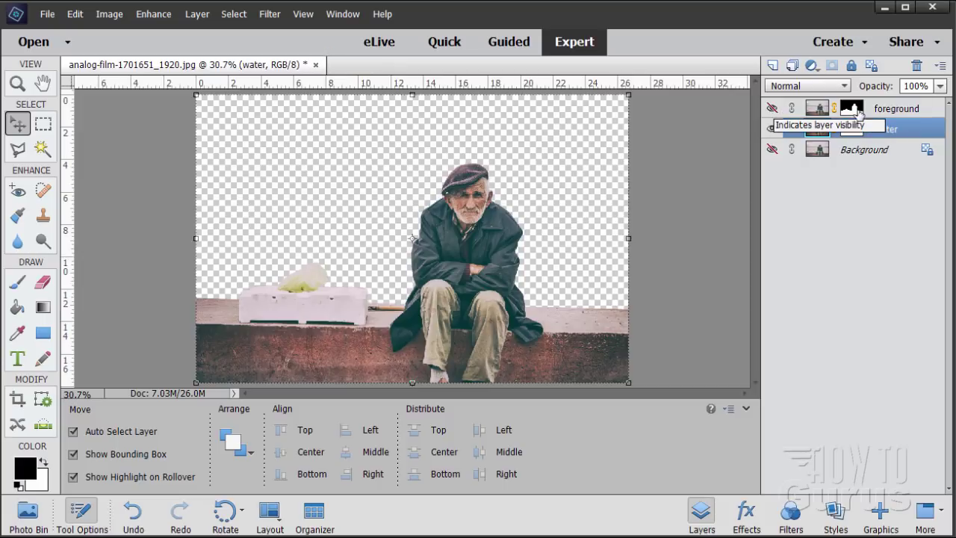
{"action": "left_click", "coordinate": [852, 129]}
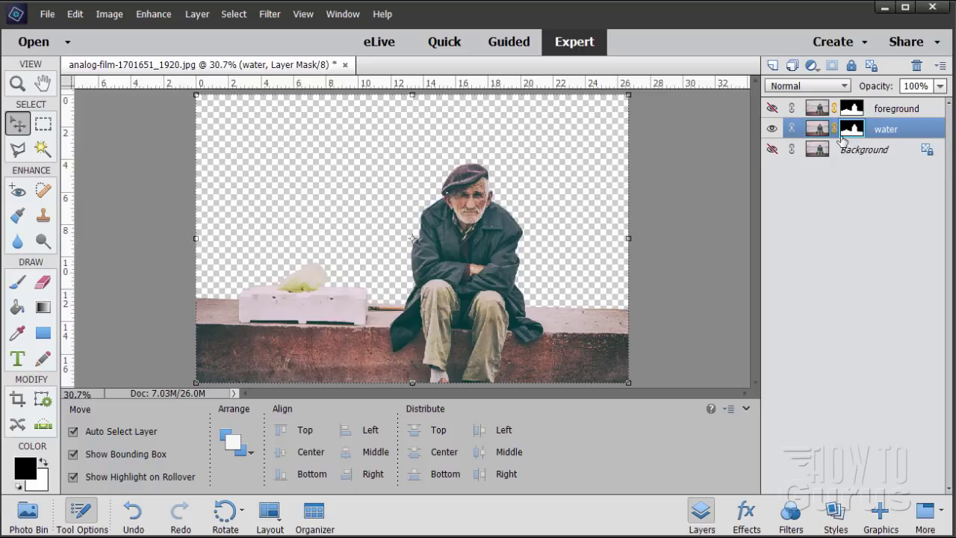
{"action": "left_click", "coordinate": [270, 14]}
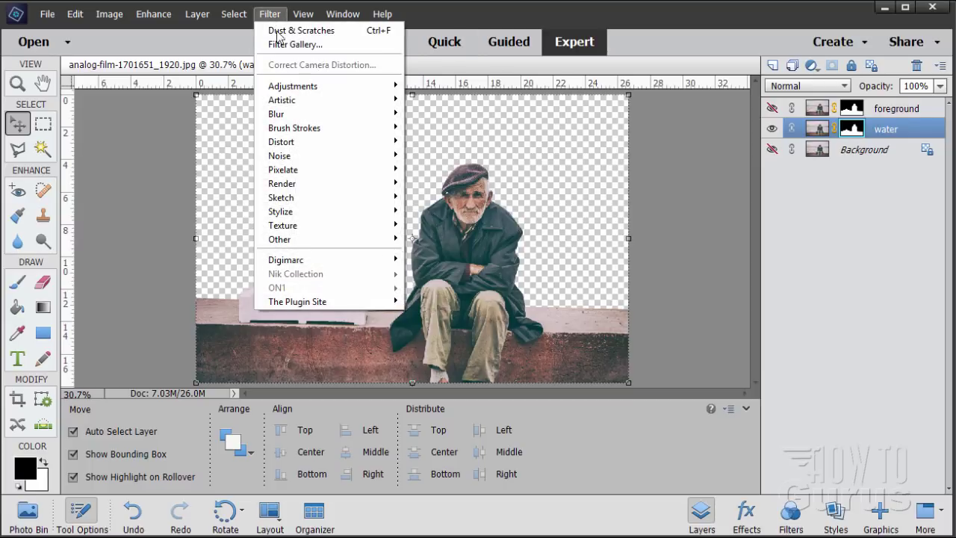
{"action": "mouse_move", "coordinate": [301, 87]}
{"action": "left_click", "coordinate": [452, 115]}
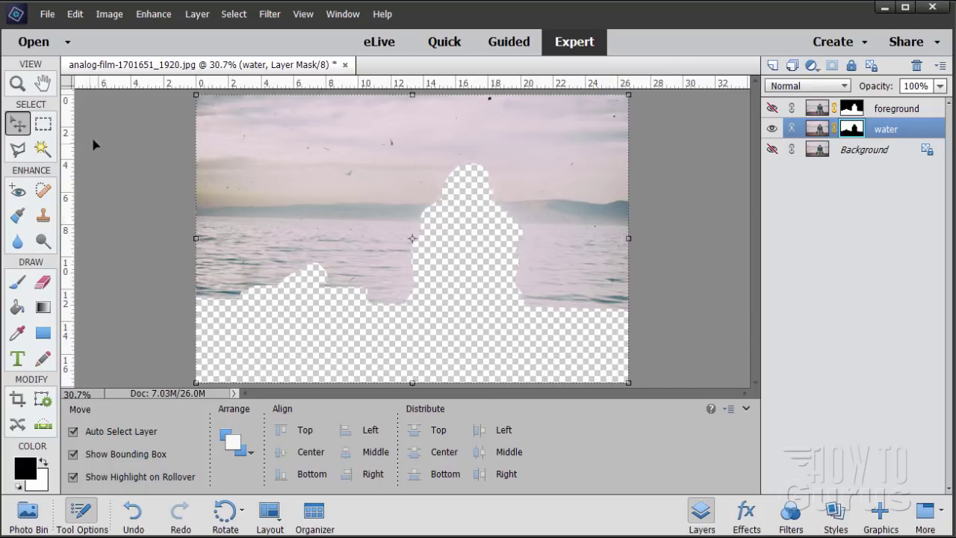
- Select the sky and hills above the waterline across the full photo width with the Polygonal Lasso
{"action": "left_click", "coordinate": [18, 151]}
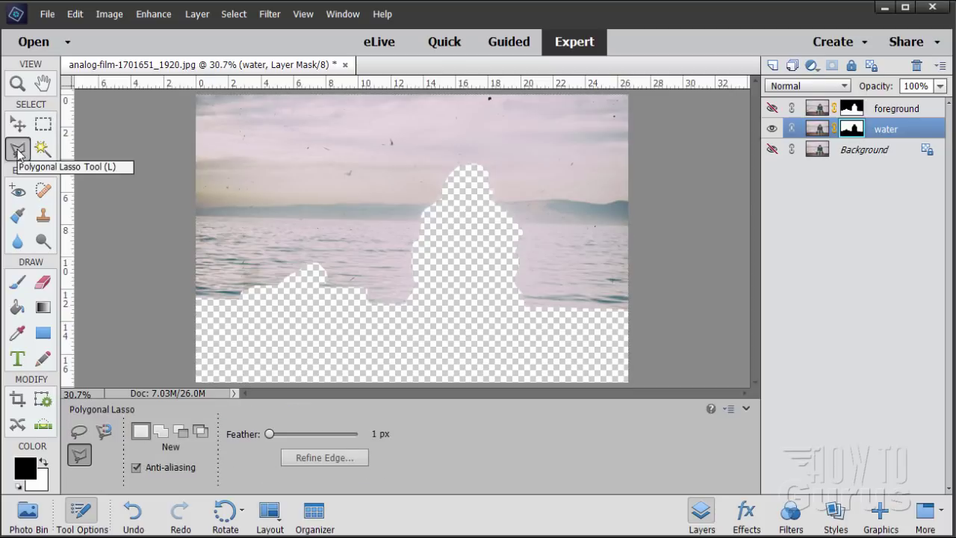
{"action": "left_click", "coordinate": [194, 218]}
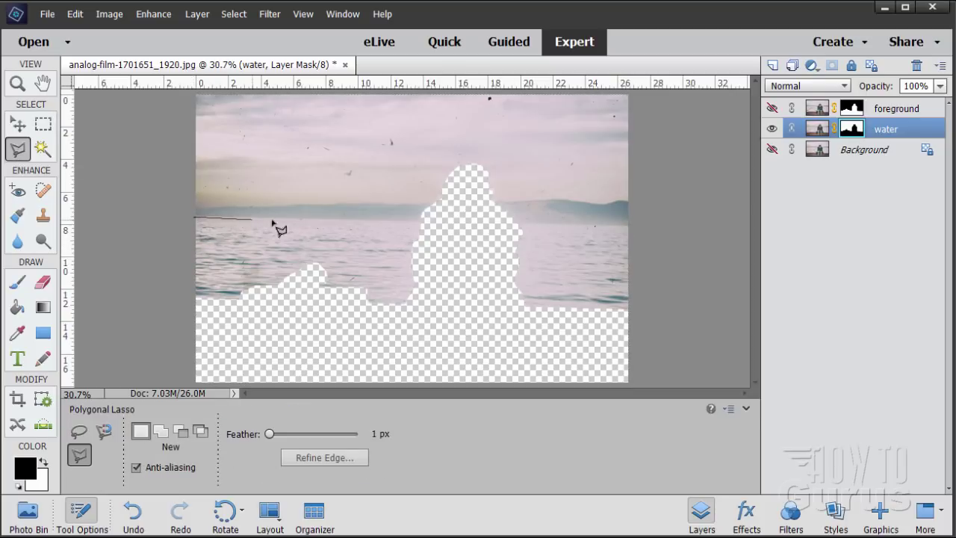
{"action": "left_click", "coordinate": [640, 225]}
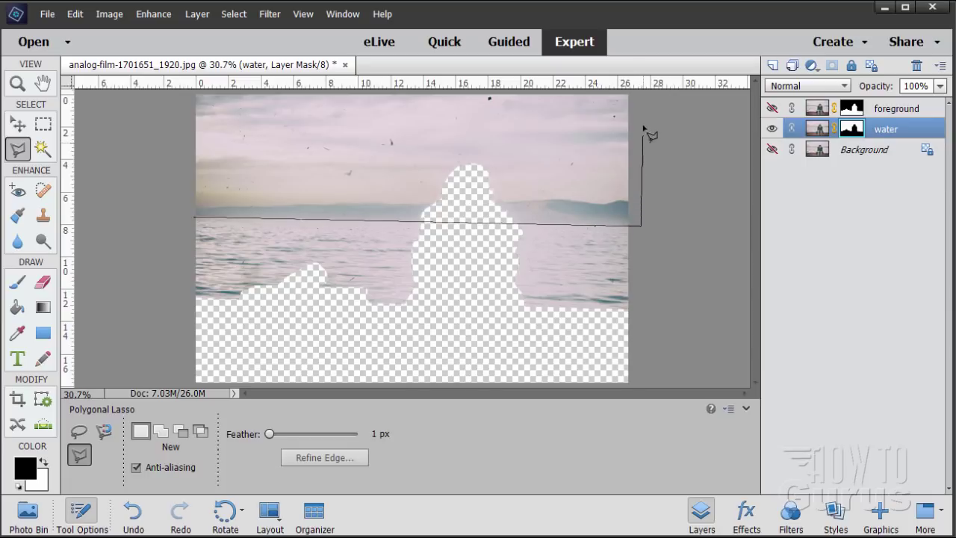
{"action": "left_click", "coordinate": [641, 91]}
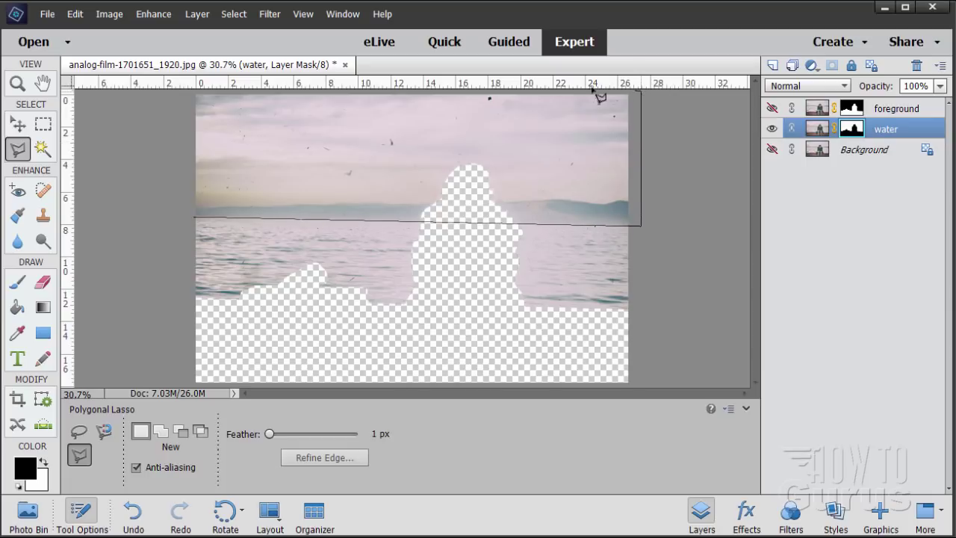
{"action": "left_click", "coordinate": [183, 93]}
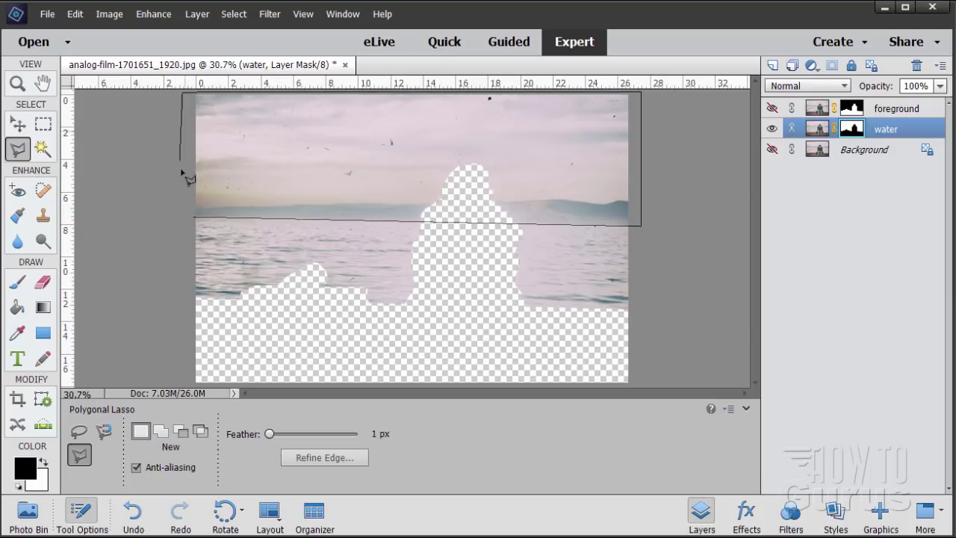
{"action": "left_click", "coordinate": [193, 219]}
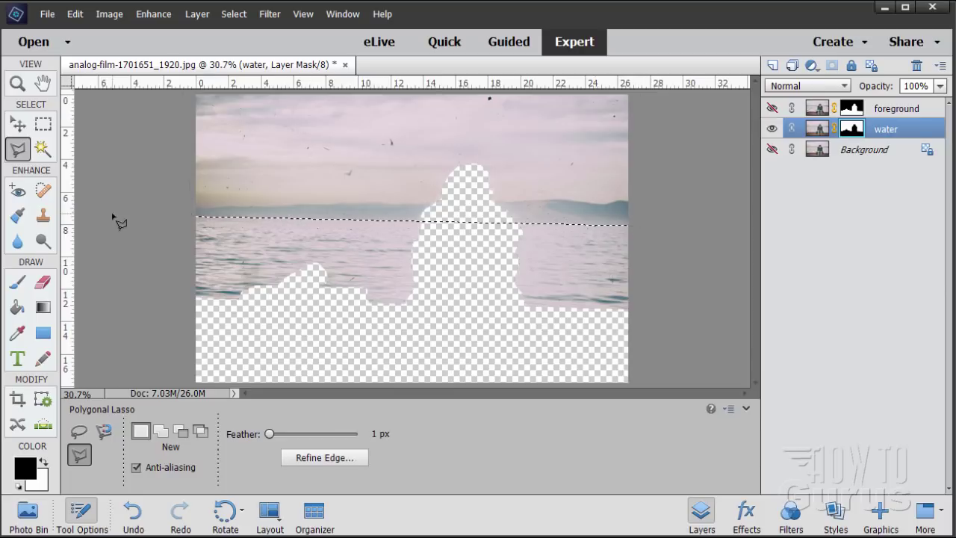
- Paint black on the water layer's mask inside the selection with a 205 px brush to hide the sky and hills
{"action": "left_click", "coordinate": [19, 282]}
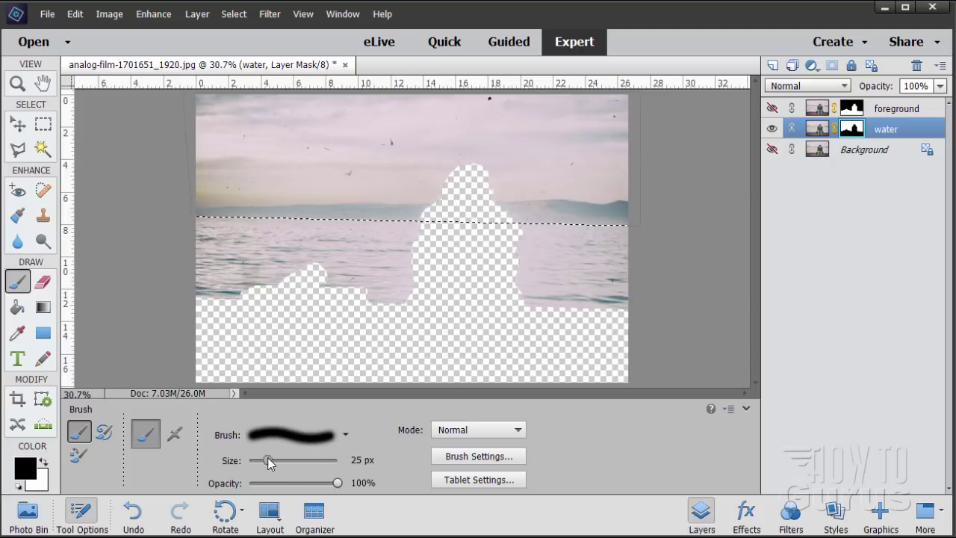
{"action": "mouse_move", "coordinate": [266, 460]}
{"action": "left_mouse_down"}
{"action": "mouse_move", "coordinate": [319, 461]}
{"action": "mouse_move", "coordinate": [305, 467]}
{"action": "left_mouse_up"}
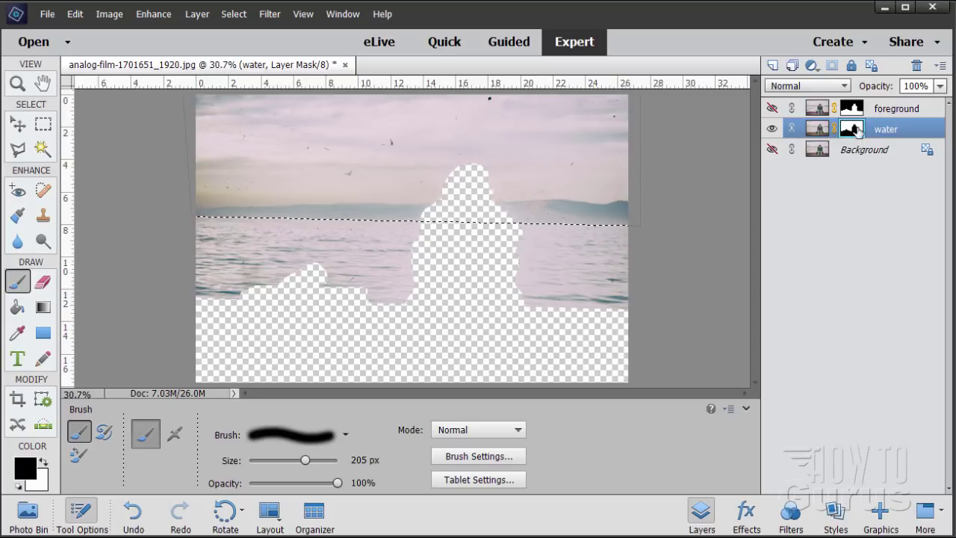
{"action": "mouse_move", "coordinate": [286, 166]}
{"action": "left_mouse_down"}
{"action": "mouse_move", "coordinate": [340, 160]}
{"action": "mouse_move", "coordinate": [254, 206]}
{"action": "mouse_move", "coordinate": [209, 208]}
{"action": "left_mouse_up"}
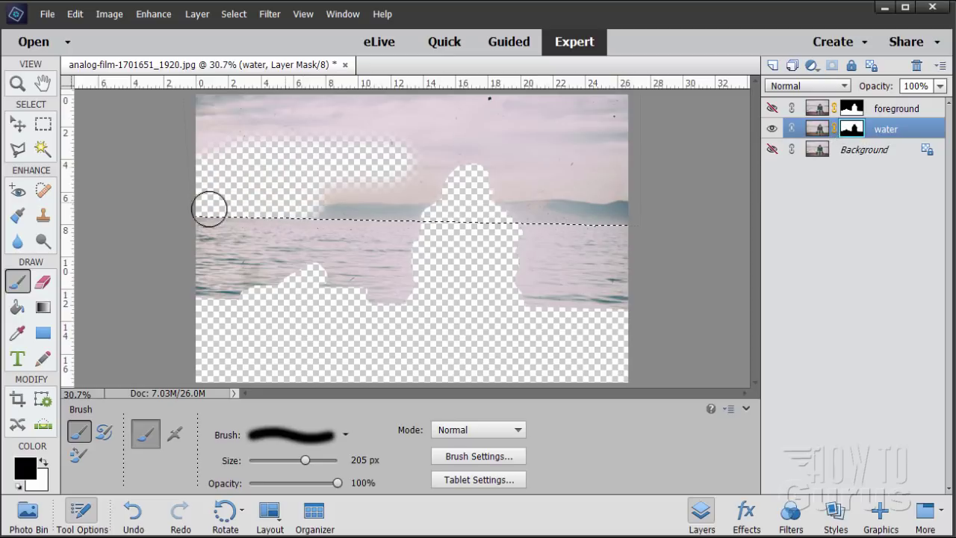
{"action": "mouse_move", "coordinate": [368, 209]}
{"action": "left_mouse_down"}
{"action": "mouse_move", "coordinate": [380, 177]}
{"action": "mouse_move", "coordinate": [364, 168]}
{"action": "mouse_move", "coordinate": [420, 154]}
{"action": "mouse_move", "coordinate": [309, 136]}
{"action": "mouse_move", "coordinate": [308, 112]}
{"action": "mouse_move", "coordinate": [654, 118]}
{"action": "mouse_move", "coordinate": [518, 102]}
{"action": "mouse_move", "coordinate": [663, 156]}
{"action": "mouse_move", "coordinate": [456, 218]}
{"action": "mouse_move", "coordinate": [624, 214]}
{"action": "left_mouse_up"}
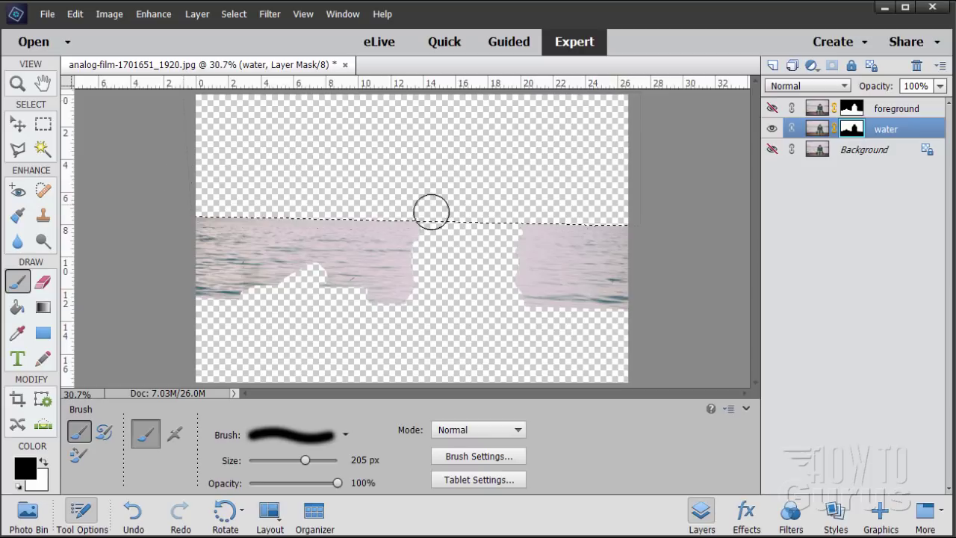
{"action": "left_click", "coordinate": [17, 124]}
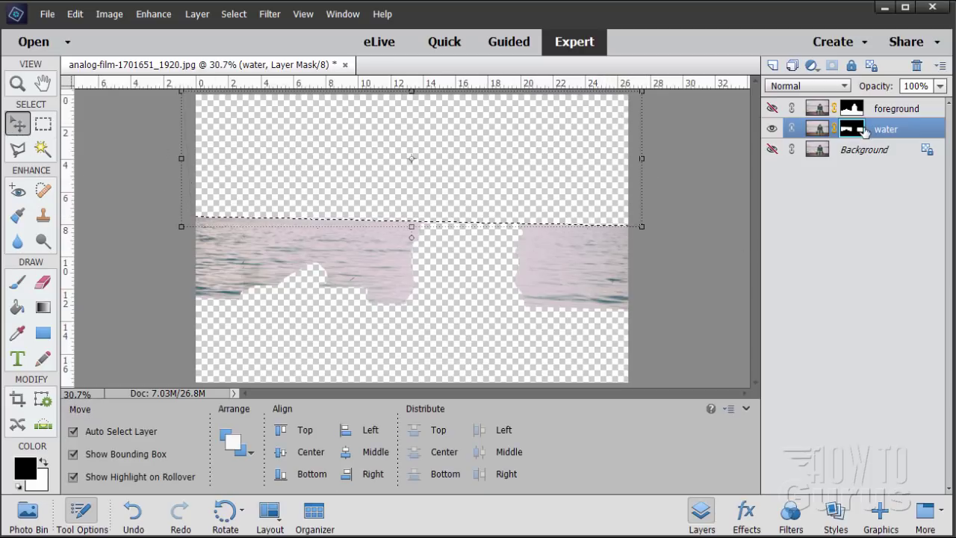
- Show the foreground and Background layers again and clear the selection
{"action": "left_click", "coordinate": [772, 109]}
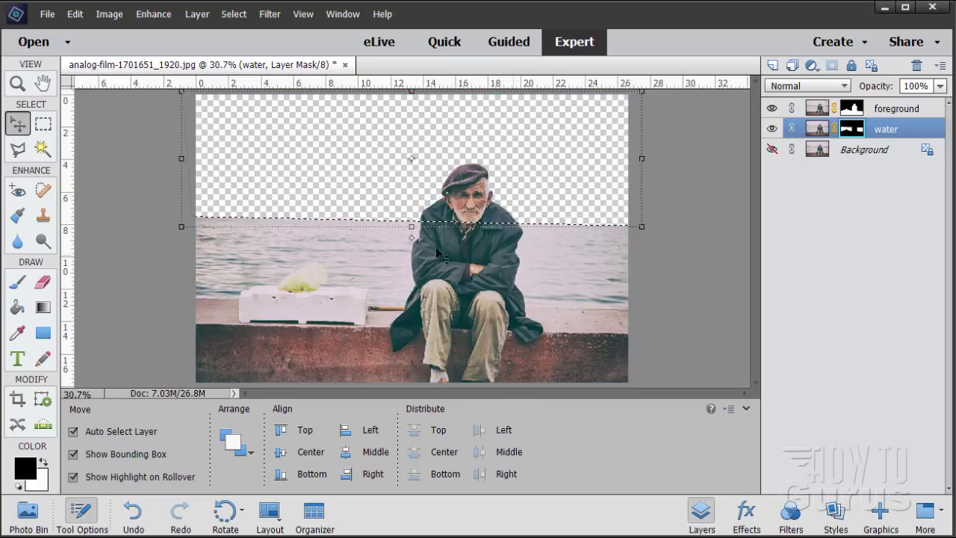
{"action": "left_click", "coordinate": [771, 149]}
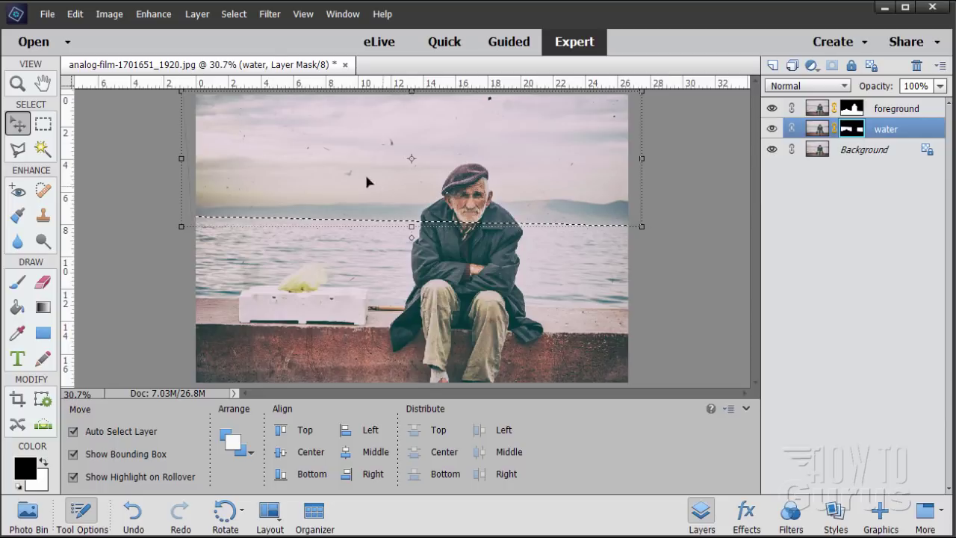
{"action": "left_click", "coordinate": [233, 13]}
{"action": "left_click", "coordinate": [239, 43]}
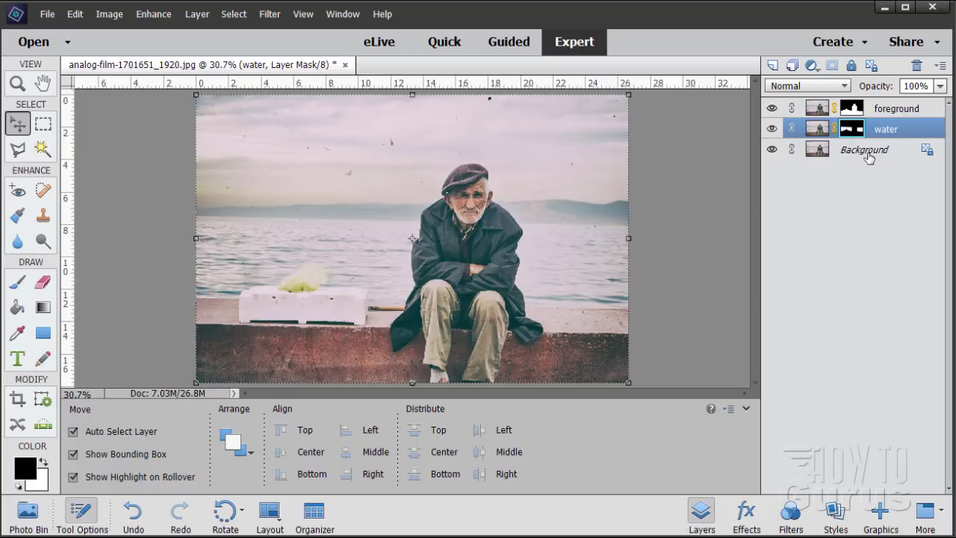
- Duplicate the Background layer as a layer named sky and hide the original Background
{"action": "left_click_drag", "start_coordinate": [821, 152], "coordinate": [791, 65]}
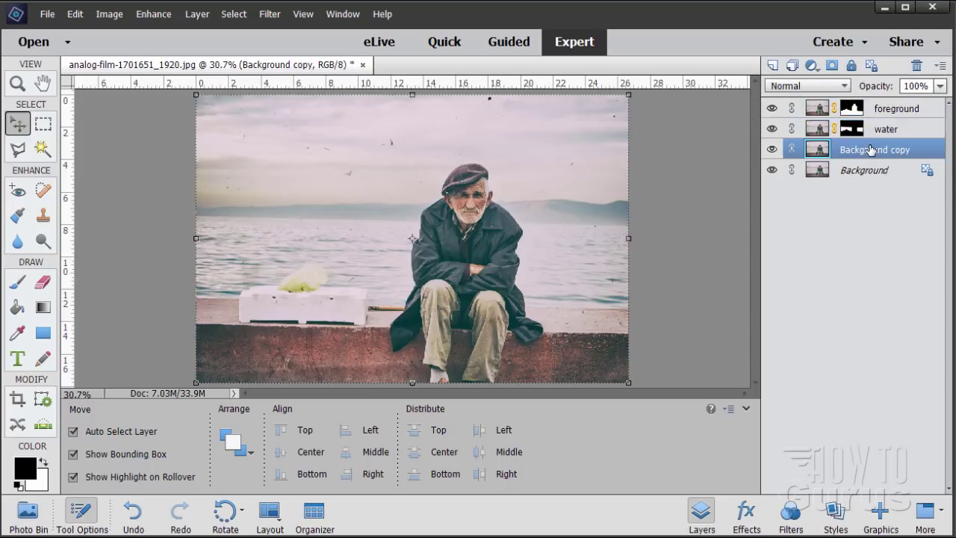
{"action": "double_click", "coordinate": [857, 151]}
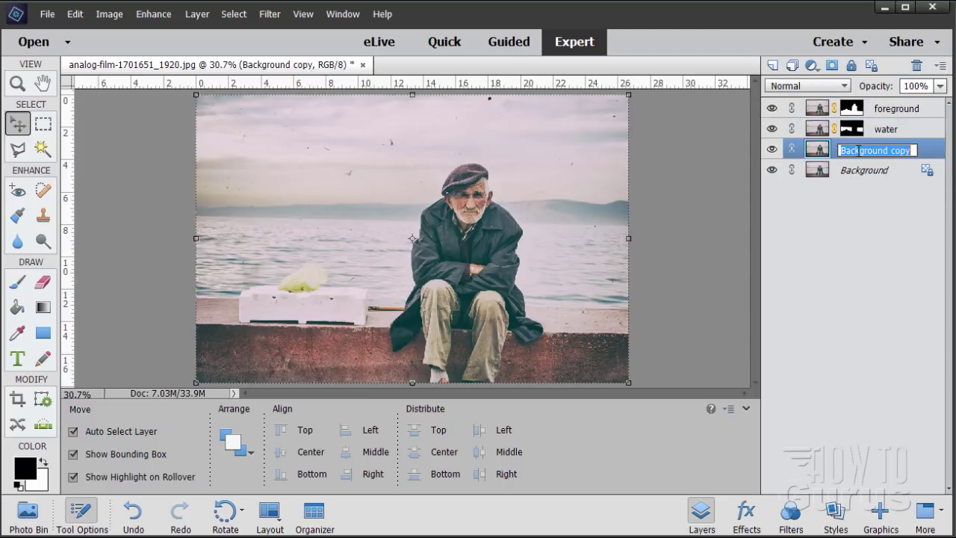
{"action": "type", "text": "sky"}
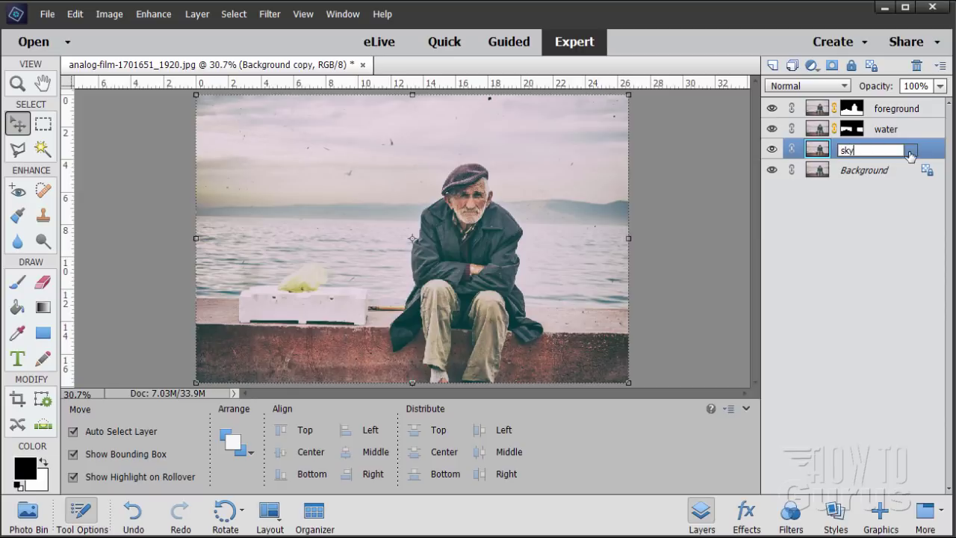
{"action": "key", "text": "Return"}
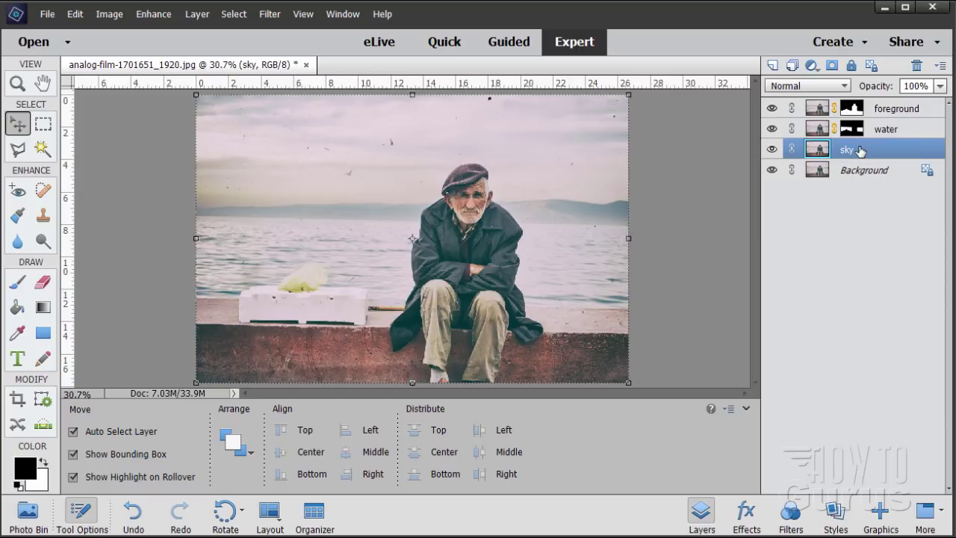
{"action": "left_click", "coordinate": [773, 171]}
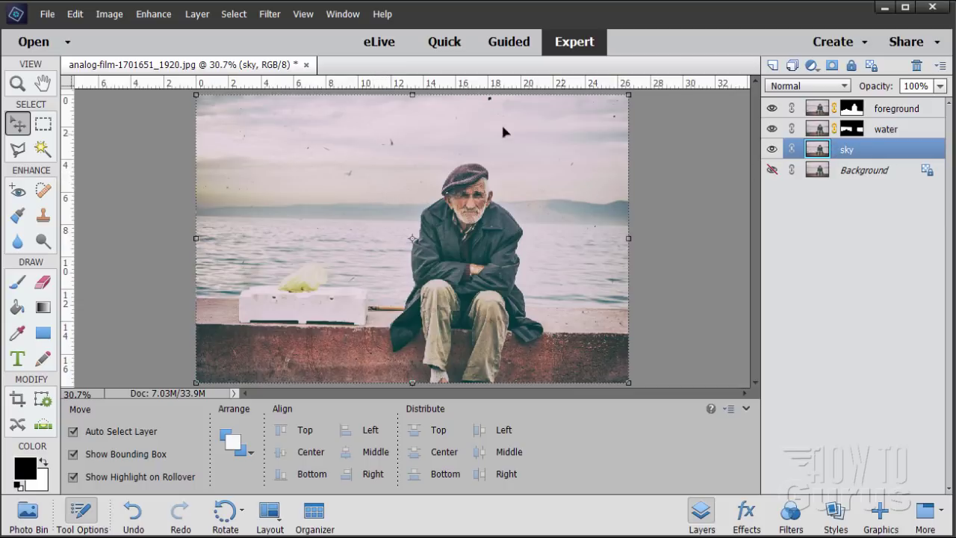
- Start the Dust & Scratches filter on the sky layer with a radius of 1 pixel and a threshold of 0 levels
{"action": "left_click", "coordinate": [17, 83]}
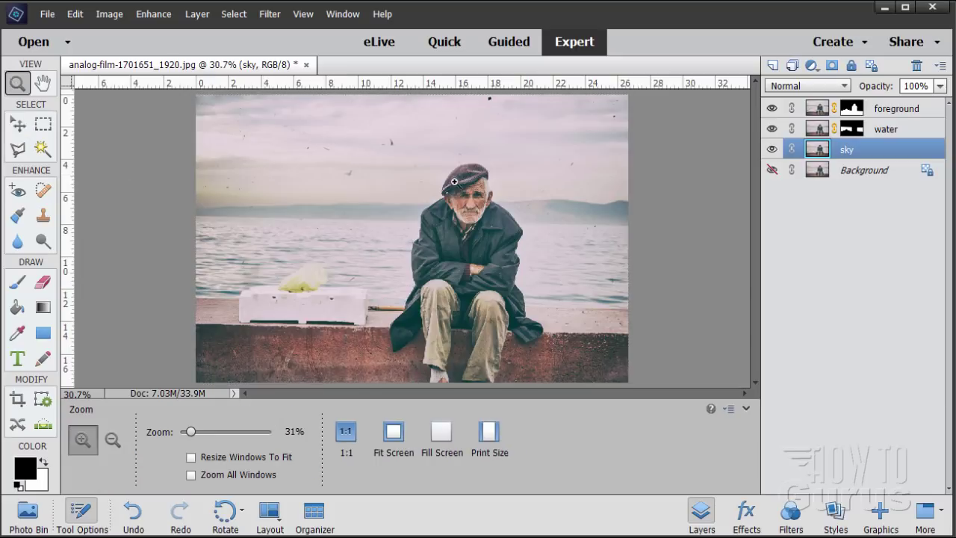
{"action": "left_click", "coordinate": [454, 181]}
{"action": "left_click", "coordinate": [454, 181]}
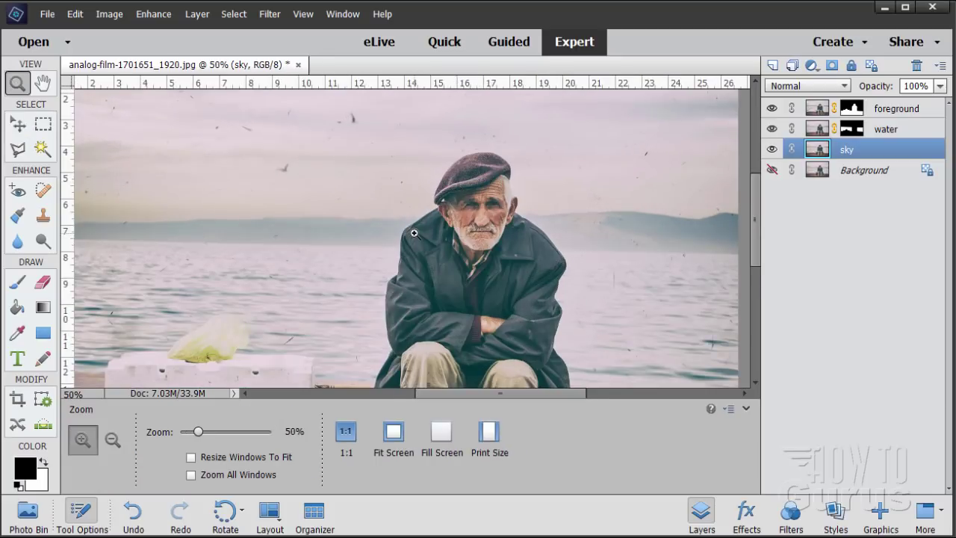
{"action": "scroll", "coordinate": [414, 233], "scroll_direction": "up", "scroll_amount": 3}
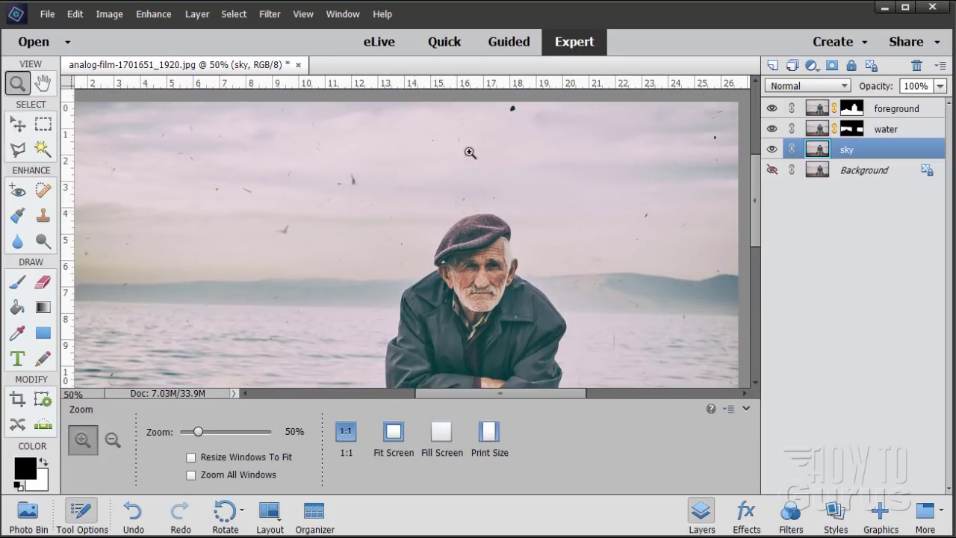
{"action": "left_click", "coordinate": [28, 129]}
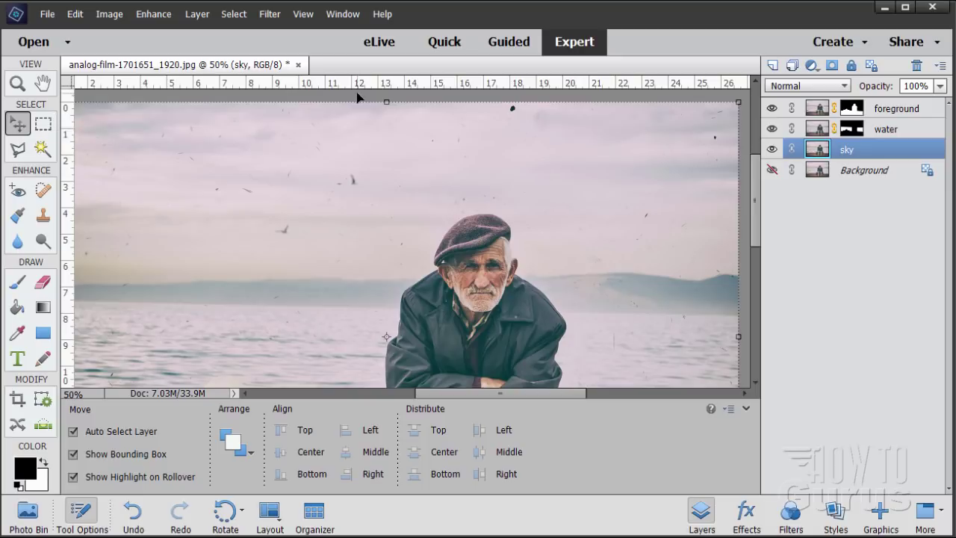
{"action": "left_click", "coordinate": [272, 14]}
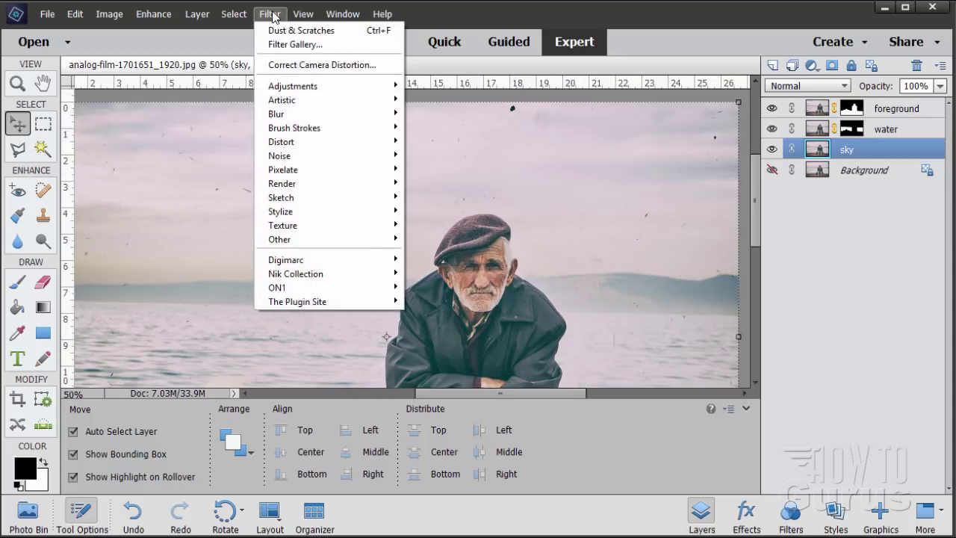
{"action": "mouse_move", "coordinate": [335, 157]}
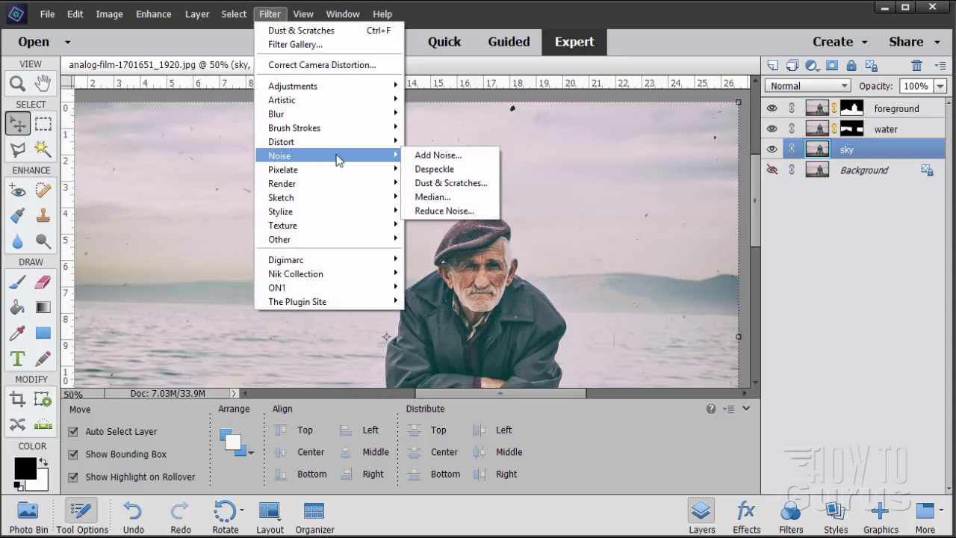
{"action": "left_click", "coordinate": [439, 184]}
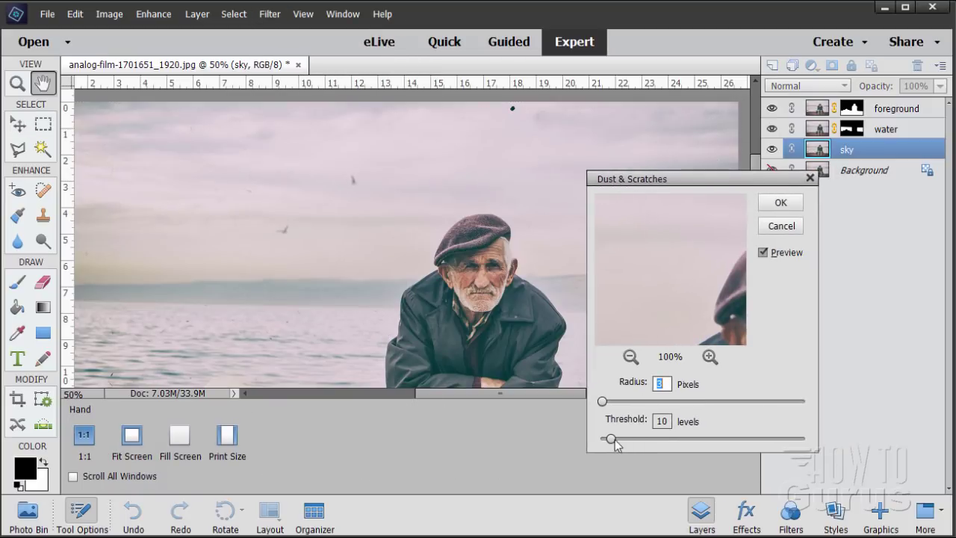
{"action": "left_click_drag", "start_coordinate": [611, 438], "coordinate": [577, 442]}
{"action": "left_click_drag", "start_coordinate": [601, 402], "coordinate": [578, 403]}
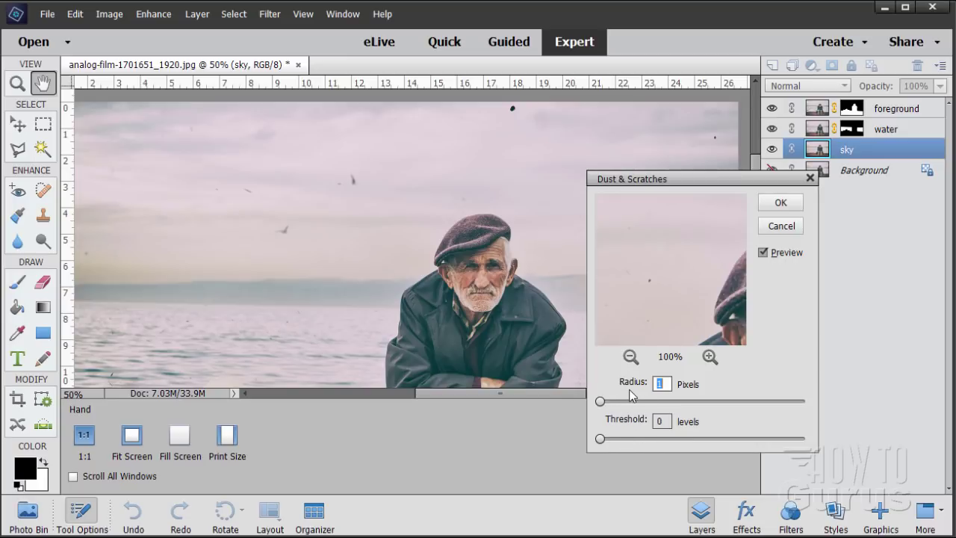
- Compare the sky with the filter preview off and on, and raise the Dust & Scratches radius to 4 pixels
{"action": "left_click", "coordinate": [763, 254]}
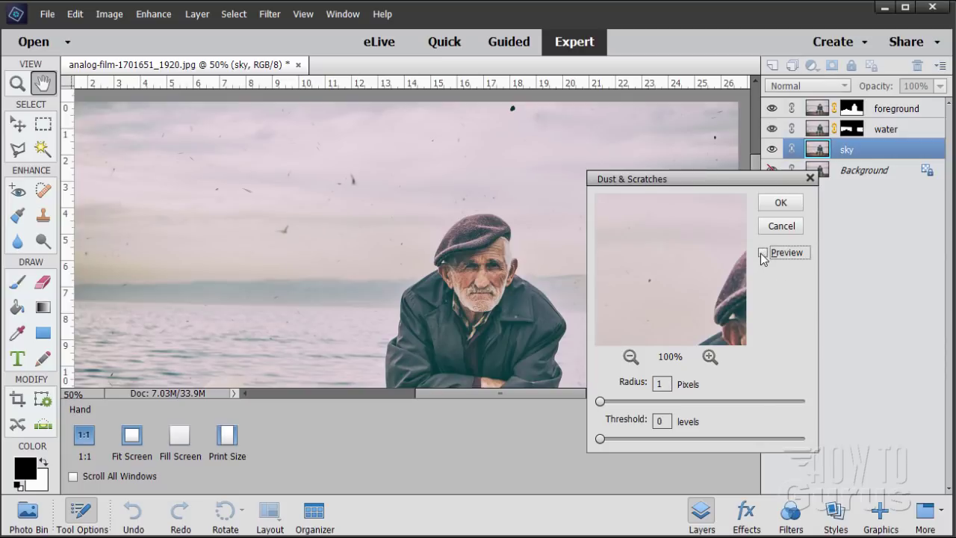
{"action": "left_click", "coordinate": [762, 253]}
{"action": "left_click", "coordinate": [602, 402]}
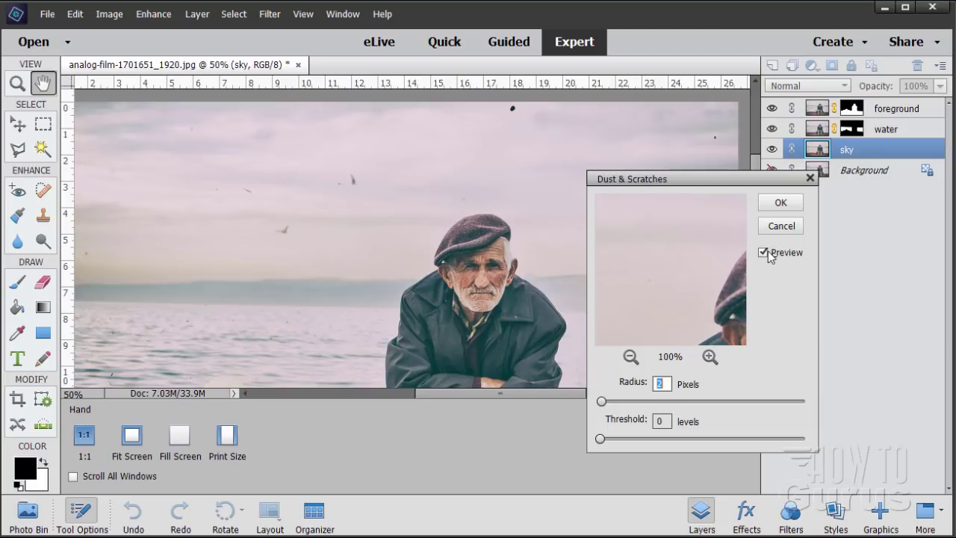
{"action": "left_click", "coordinate": [604, 402]}
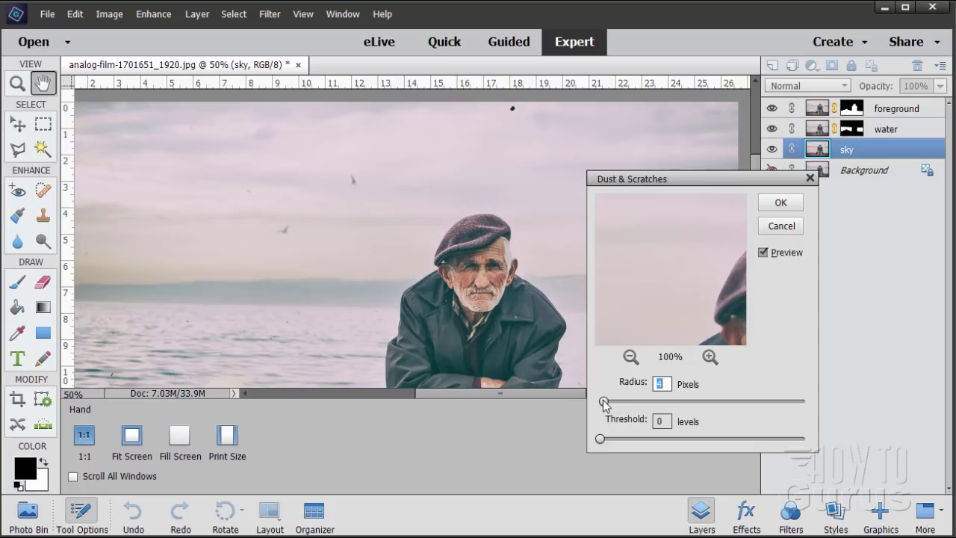
{"action": "left_click_drag", "start_coordinate": [603, 402], "coordinate": [605, 401]}
{"action": "left_click", "coordinate": [767, 254]}
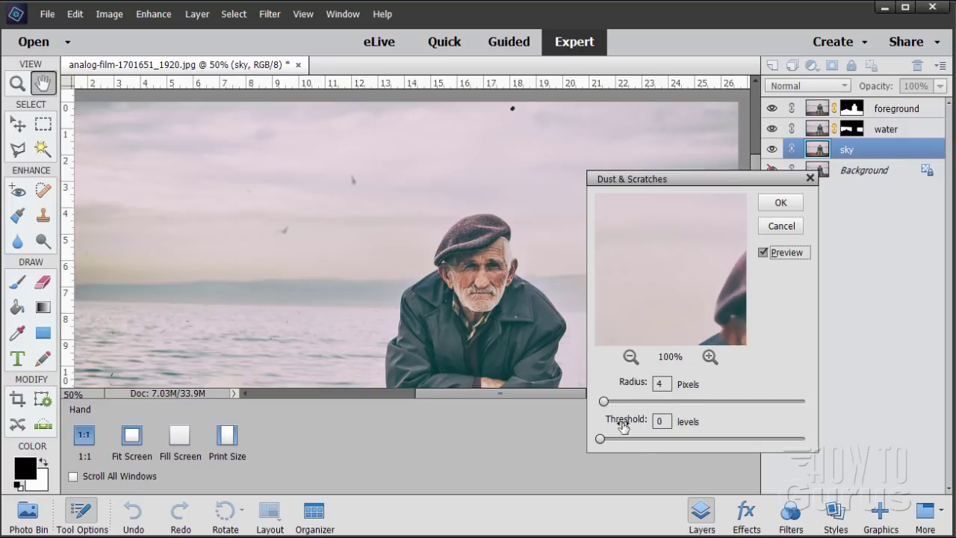
- Set the Dust & Scratches threshold to 10 levels, compare the preview off and on, and apply the filter to the sky layer
{"action": "left_click_drag", "start_coordinate": [600, 440], "coordinate": [601, 442]}
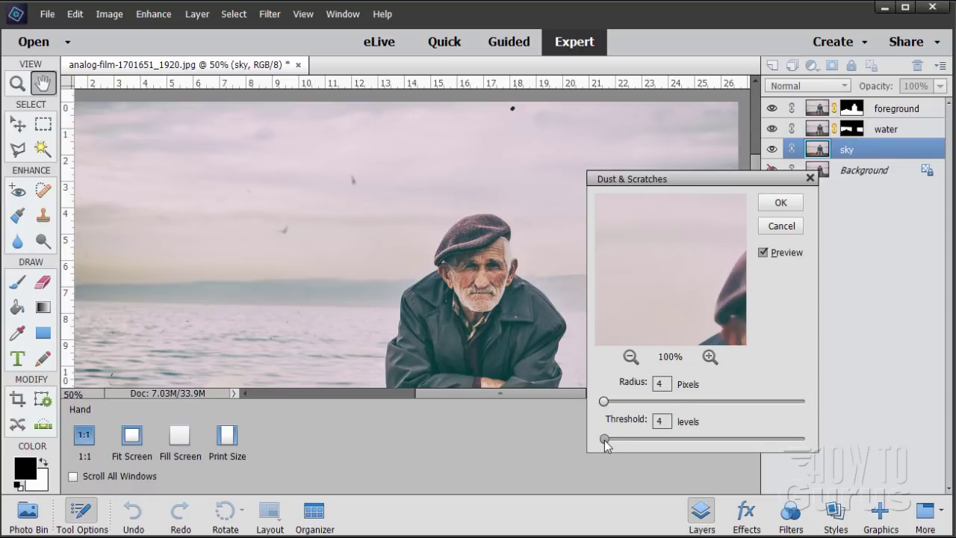
{"action": "left_click_drag", "start_coordinate": [605, 446], "coordinate": [611, 445]}
{"action": "left_click_drag", "start_coordinate": [620, 442], "coordinate": [624, 444]}
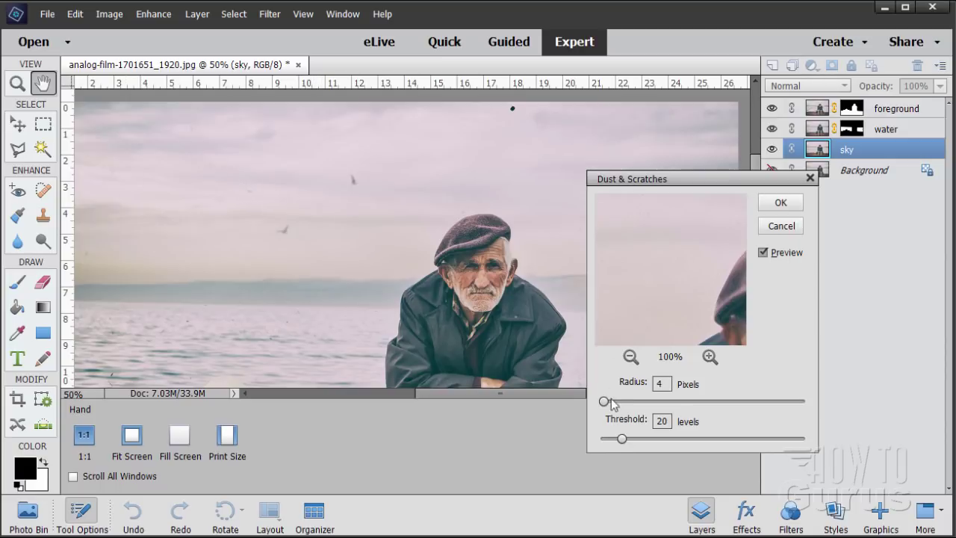
{"action": "left_click_drag", "start_coordinate": [620, 441], "coordinate": [611, 442]}
{"action": "left_click", "coordinate": [763, 253]}
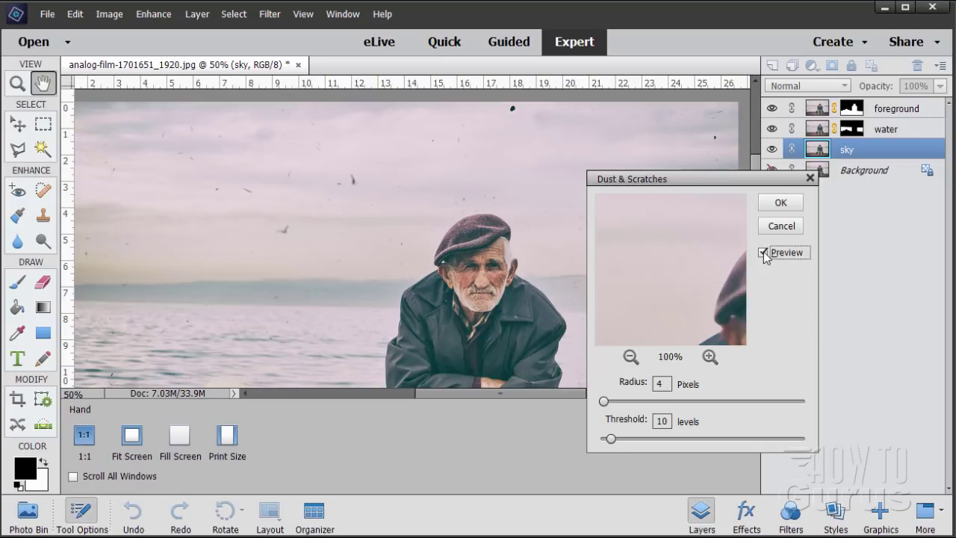
{"action": "left_click", "coordinate": [763, 253]}
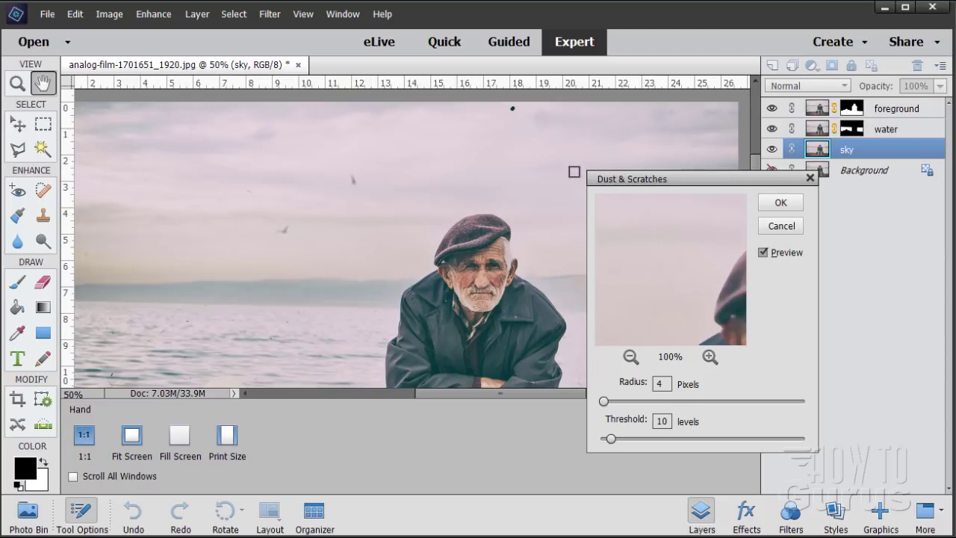
{"action": "left_click", "coordinate": [780, 203]}
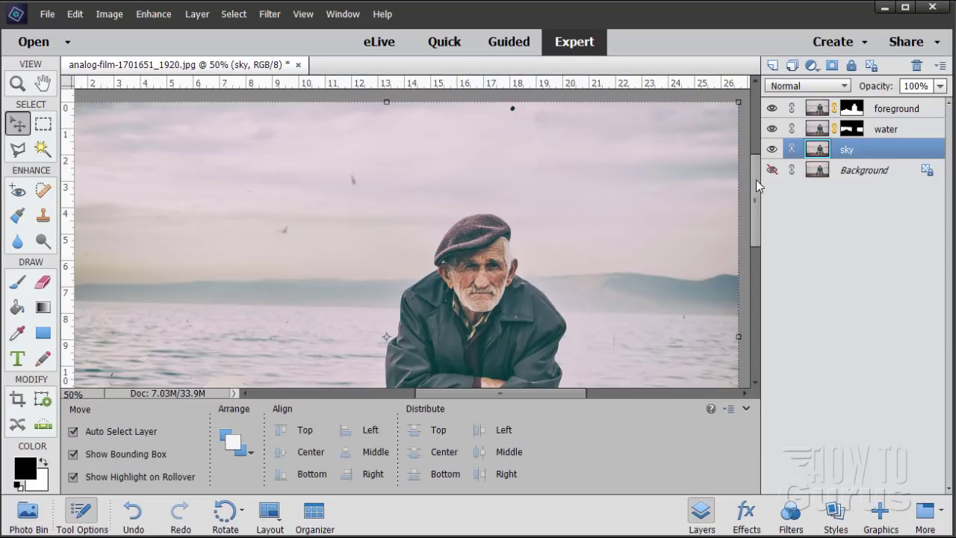
- Start the Dust & Scratches filter on the water layer with a radius of 1 pixel and a threshold of 0 levels
{"action": "left_click_drag", "start_coordinate": [753, 185], "coordinate": [773, 226]}
{"action": "scroll", "coordinate": [750, 273], "scroll_direction": "up", "scroll_amount": 1}
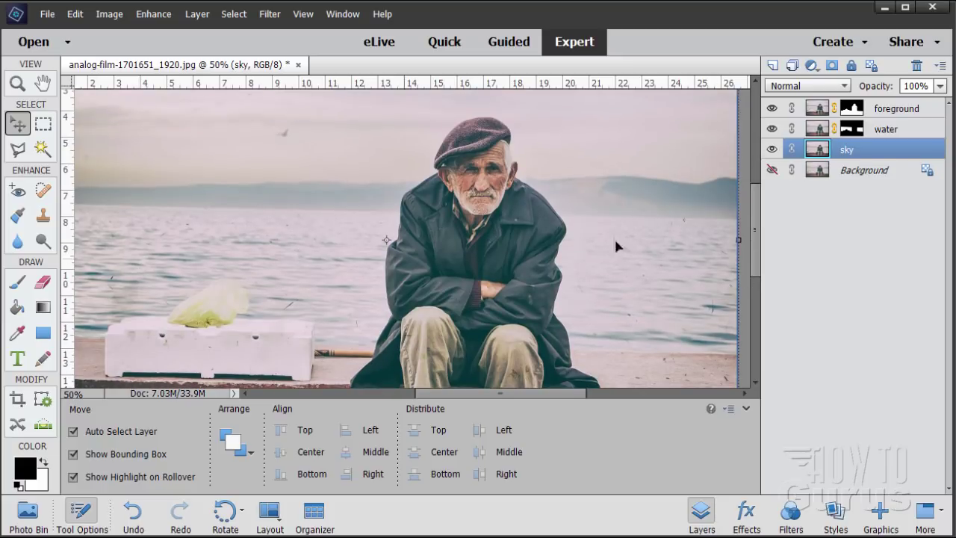
{"action": "left_click", "coordinate": [819, 129]}
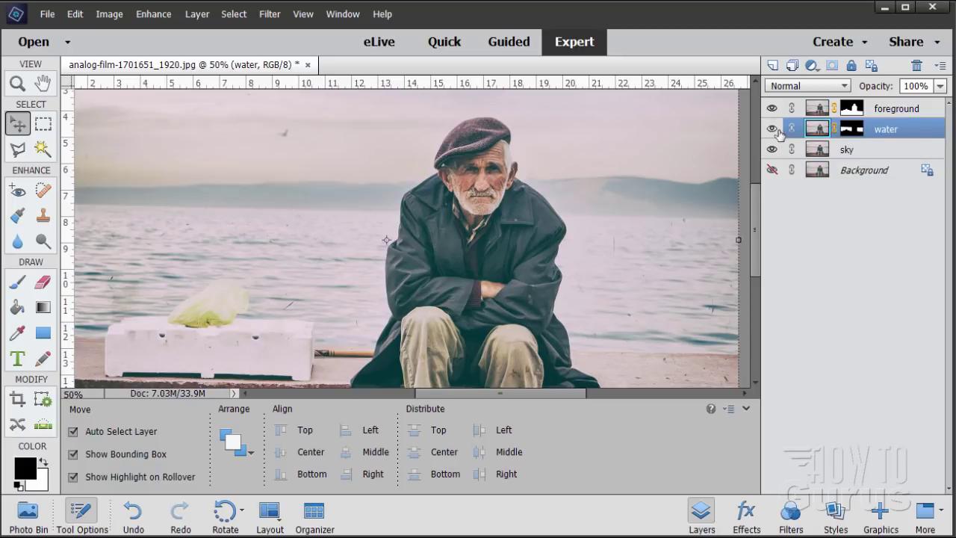
{"action": "left_click", "coordinate": [272, 17]}
{"action": "mouse_move", "coordinate": [332, 163]}
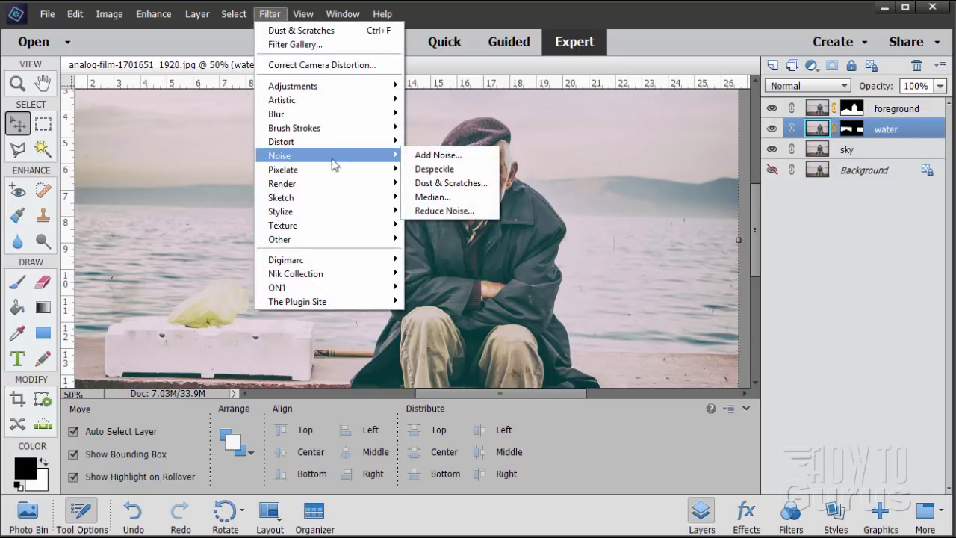
{"action": "left_click", "coordinate": [440, 183]}
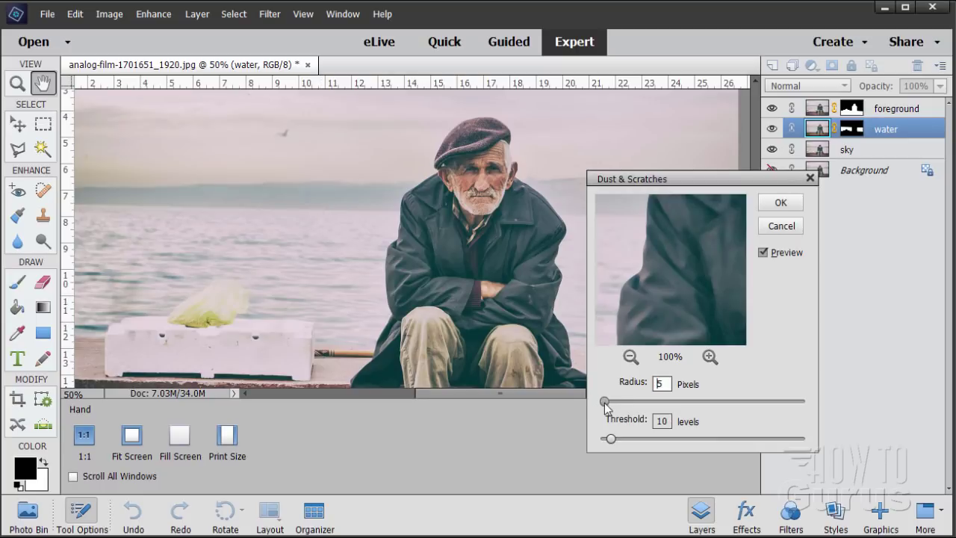
{"action": "left_click_drag", "start_coordinate": [605, 402], "coordinate": [600, 403]}
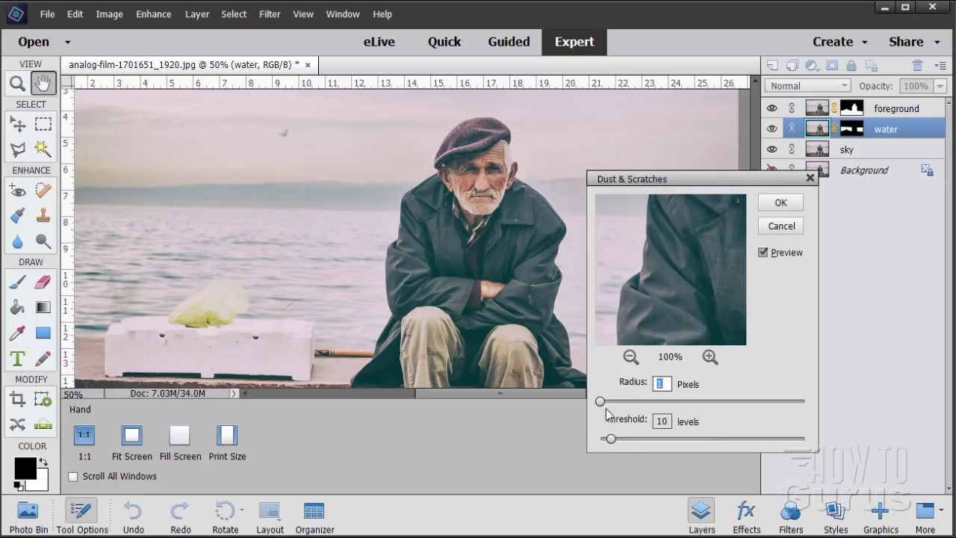
{"action": "left_click_drag", "start_coordinate": [611, 438], "coordinate": [596, 442]}
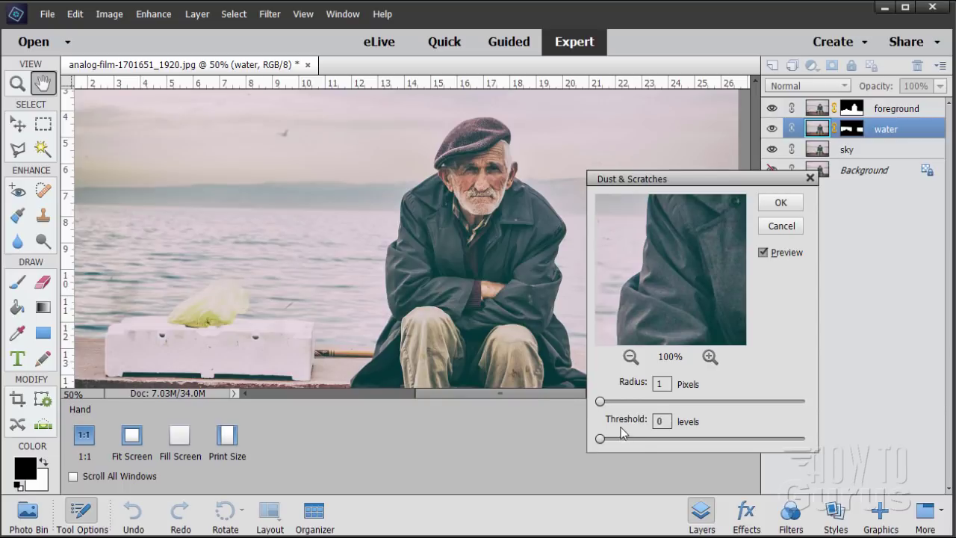
{"action": "left_click_drag", "start_coordinate": [672, 186], "coordinate": [802, 183]}
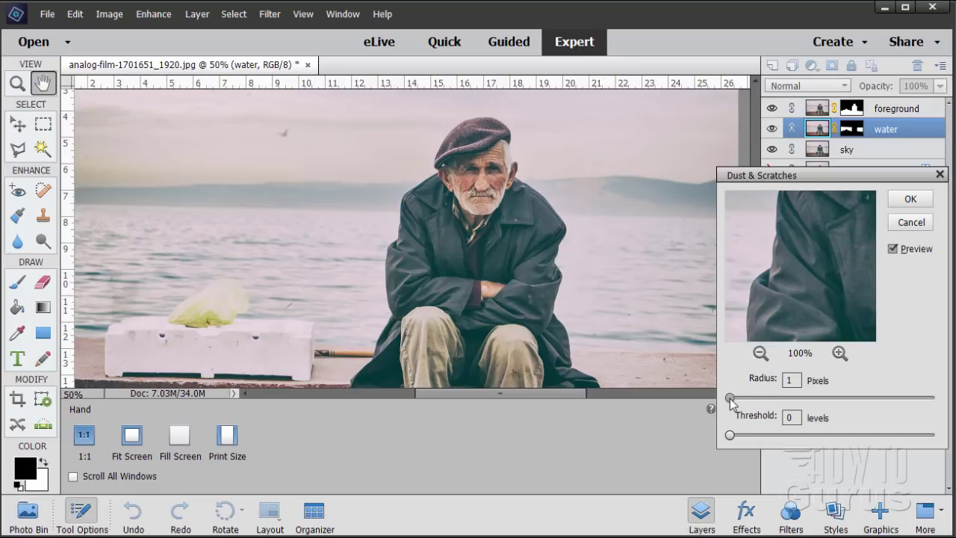
- Try radii of 4 and 2 pixels on the water, comparing the preview off and on, and settle on 3 pixels
{"action": "left_click_drag", "start_coordinate": [730, 397], "coordinate": [735, 396]}
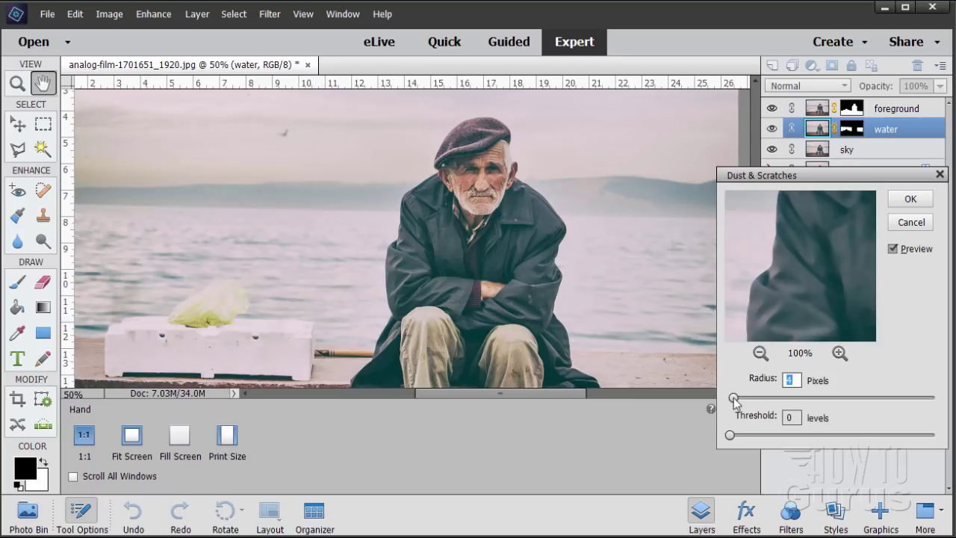
{"action": "left_click", "coordinate": [893, 249]}
{"action": "left_click", "coordinate": [893, 250]}
{"action": "left_click", "coordinate": [892, 249]}
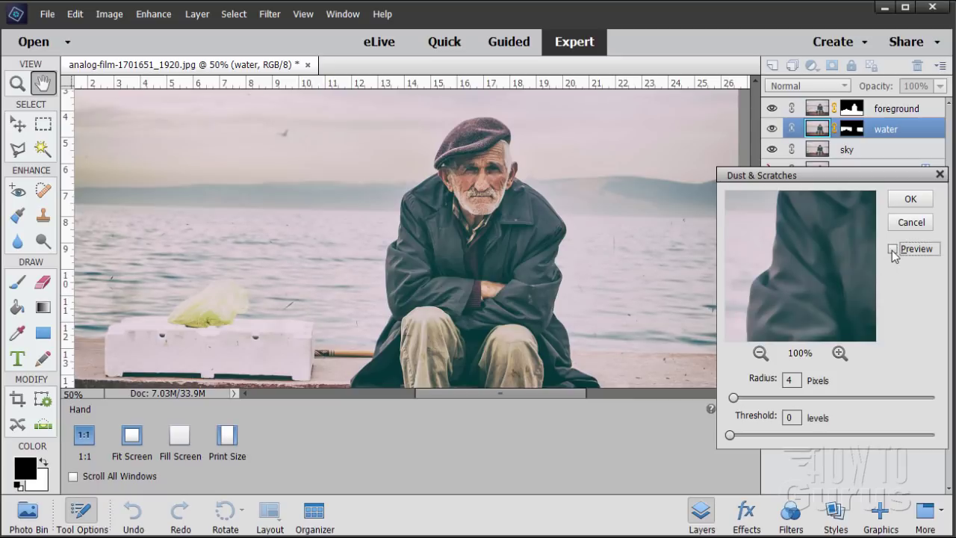
{"action": "left_click", "coordinate": [892, 250]}
{"action": "left_click", "coordinate": [892, 249]}
{"action": "left_click_drag", "start_coordinate": [732, 400], "coordinate": [733, 402]}
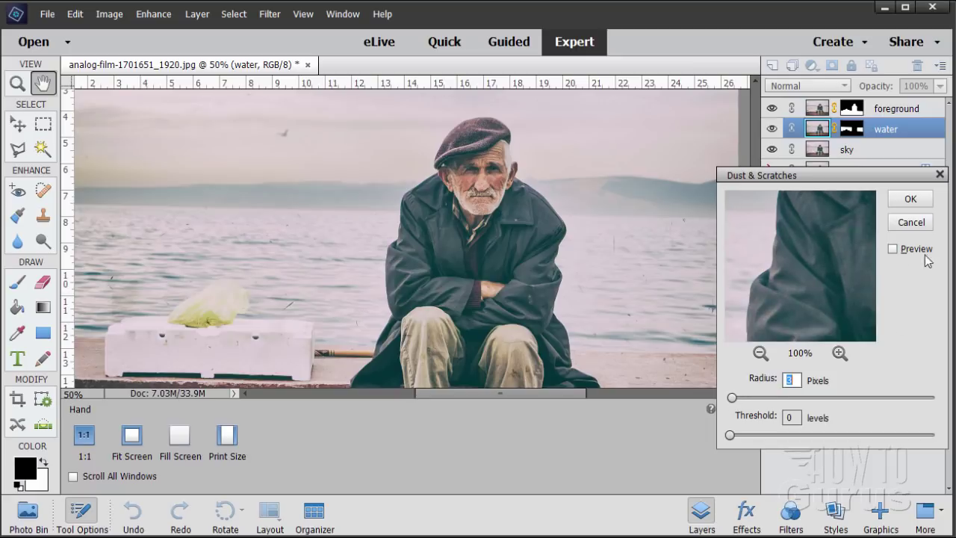
{"action": "left_click", "coordinate": [893, 250]}
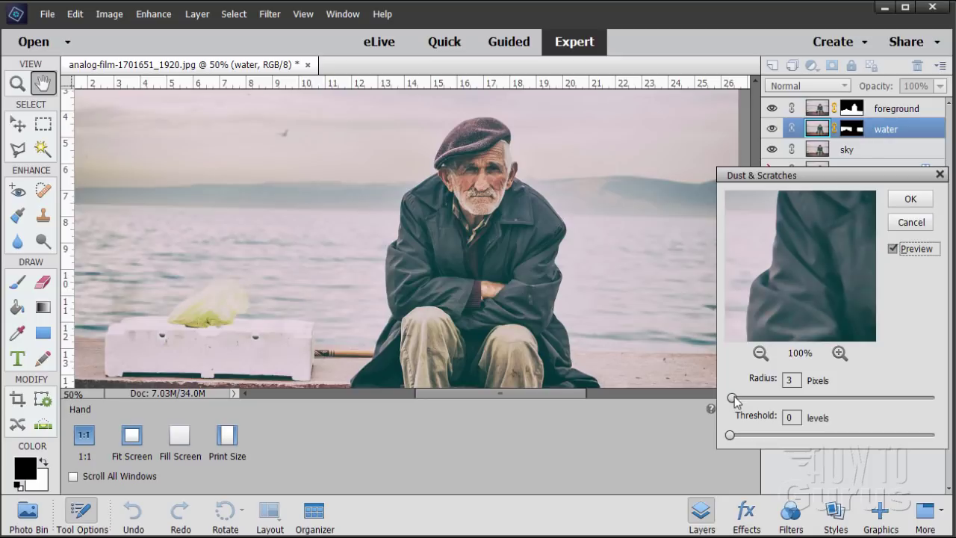
{"action": "left_click_drag", "start_coordinate": [733, 398], "coordinate": [731, 399]}
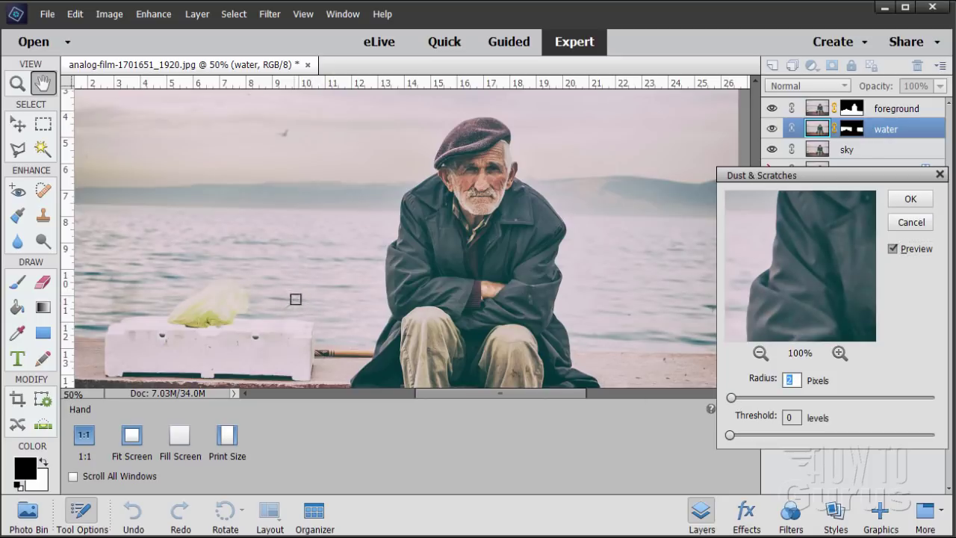
{"action": "left_click_drag", "start_coordinate": [732, 397], "coordinate": [733, 398]}
- Adjust the Dust & Scratches threshold for the water, trying 25 levels and settling on 17 levels
{"action": "left_click_drag", "start_coordinate": [731, 436], "coordinate": [759, 436]}
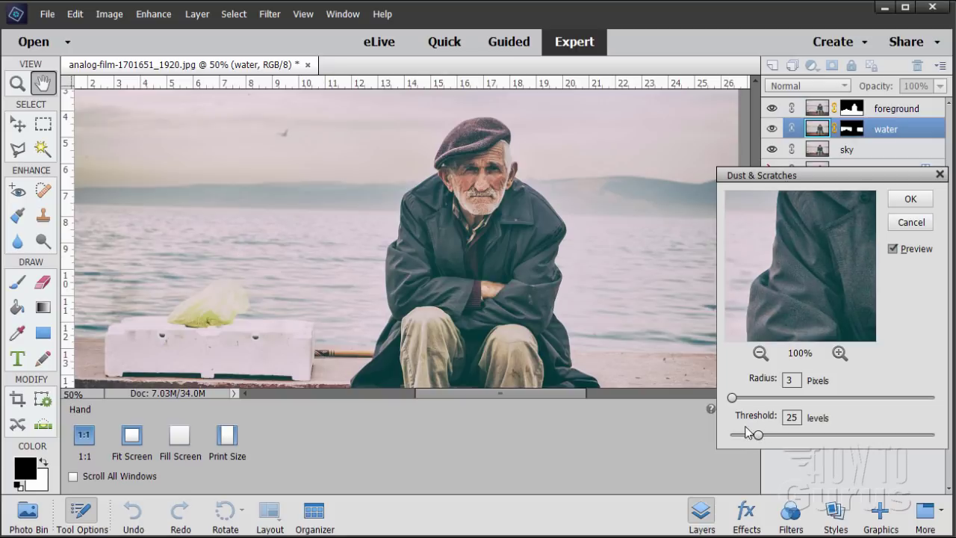
{"action": "left_click_drag", "start_coordinate": [757, 436], "coordinate": [767, 439]}
{"action": "left_click_drag", "start_coordinate": [765, 434], "coordinate": [760, 436]}
{"action": "left_click", "coordinate": [893, 248]}
{"action": "left_click", "coordinate": [893, 249]}
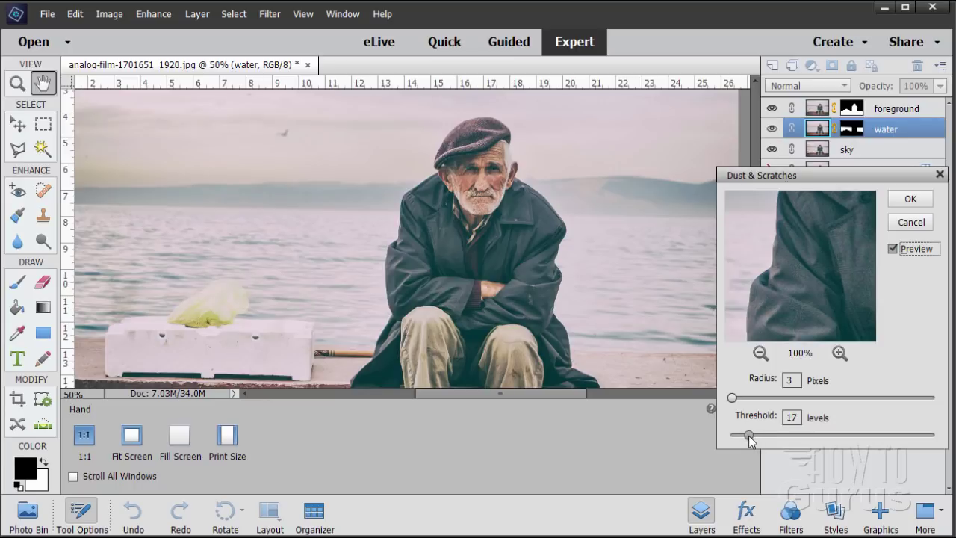
- Compare the water with the filter preview off and on, and apply Dust & Scratches to the water layer
{"action": "left_click", "coordinate": [893, 249]}
{"action": "left_click", "coordinate": [893, 249]}
{"action": "left_click", "coordinate": [894, 249]}
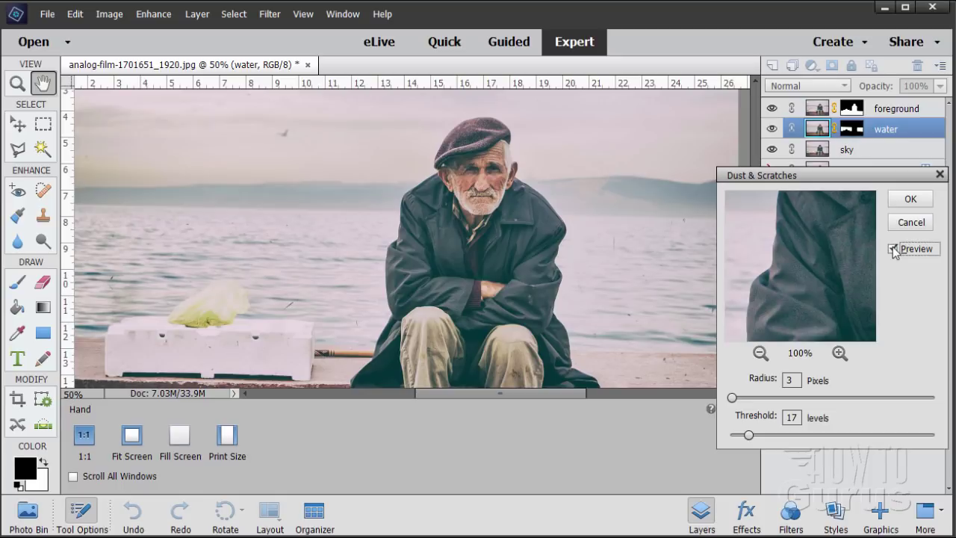
{"action": "left_click", "coordinate": [893, 249]}
{"action": "left_click", "coordinate": [893, 250]}
{"action": "left_click", "coordinate": [893, 249]}
{"action": "left_click", "coordinate": [893, 249]}
{"action": "left_click", "coordinate": [893, 250]}
{"action": "left_click", "coordinate": [893, 250]}
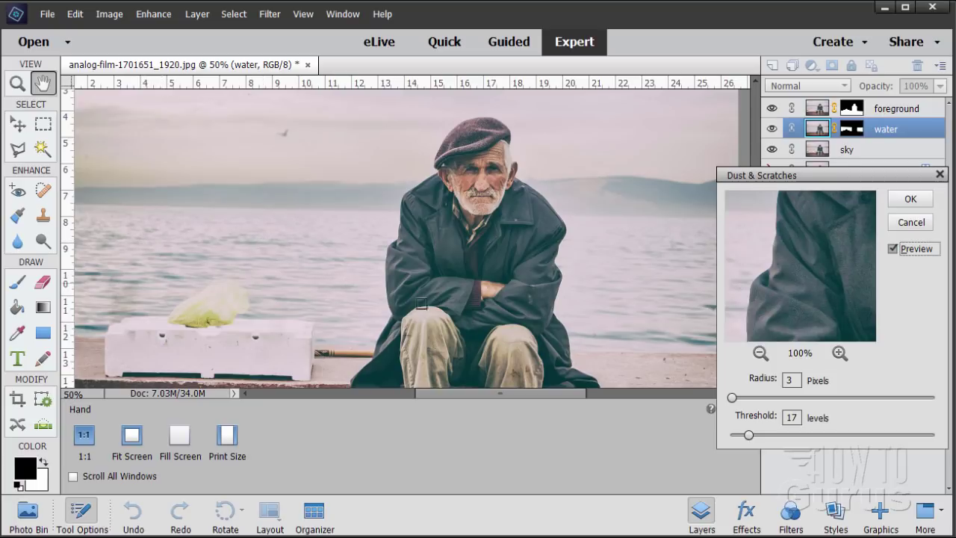
{"action": "left_click_drag", "start_coordinate": [864, 177], "coordinate": [756, 176]}
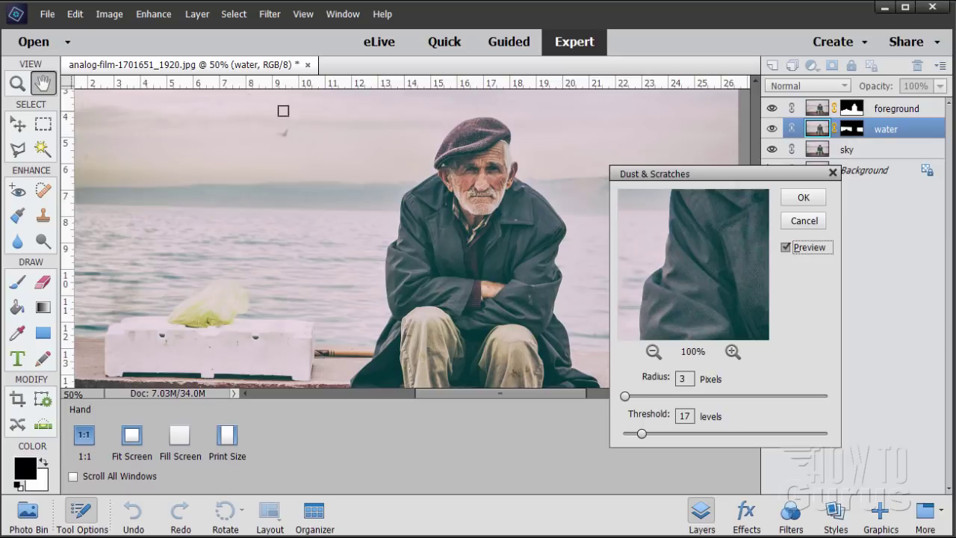
{"action": "left_click", "coordinate": [804, 197]}
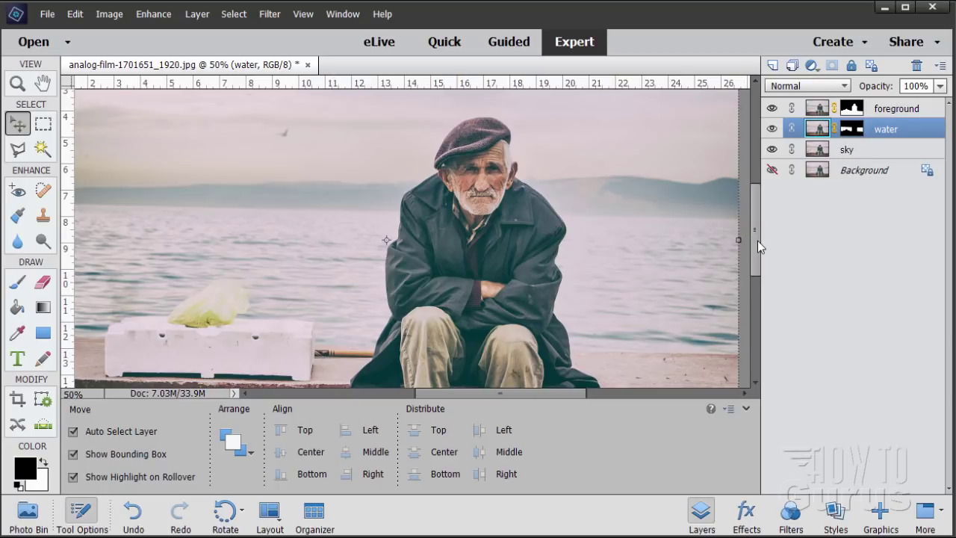
- Duplicate the Background layer and place the copy above the foreground layer, keeping the original Background hidden
{"action": "left_click_drag", "start_coordinate": [757, 241], "coordinate": [761, 213]}
{"action": "left_click", "coordinate": [785, 171]}
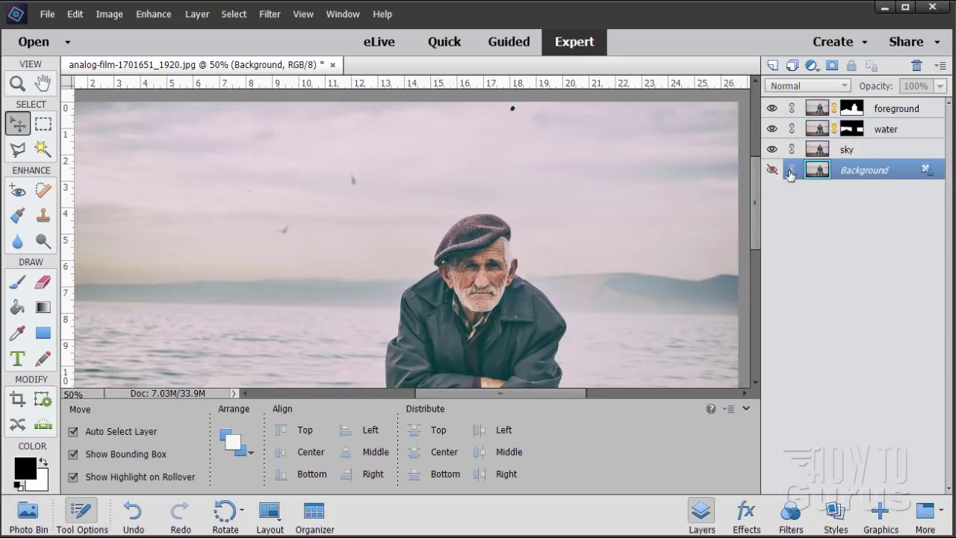
{"action": "left_click", "coordinate": [771, 169]}
{"action": "left_click_drag", "start_coordinate": [816, 172], "coordinate": [773, 65]}
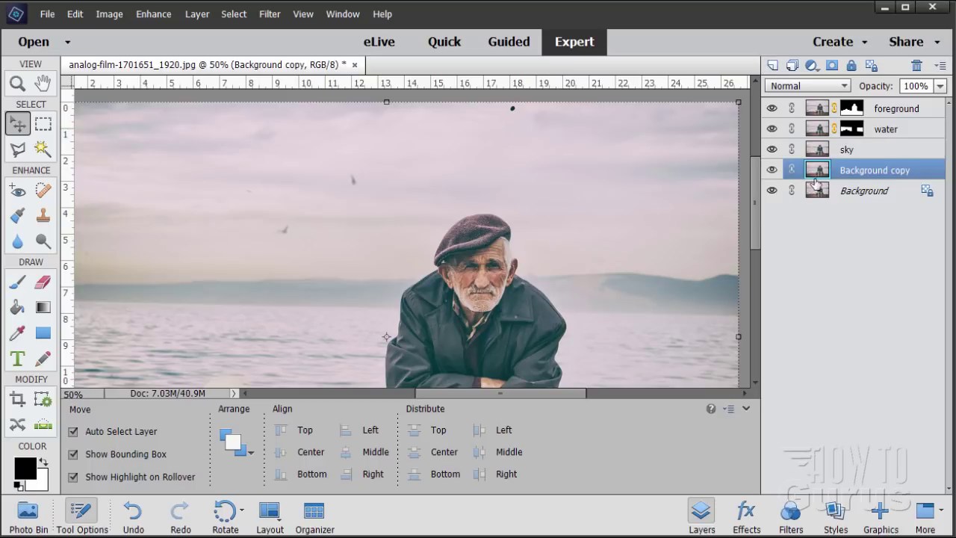
{"action": "left_click_drag", "start_coordinate": [814, 173], "coordinate": [808, 100]}
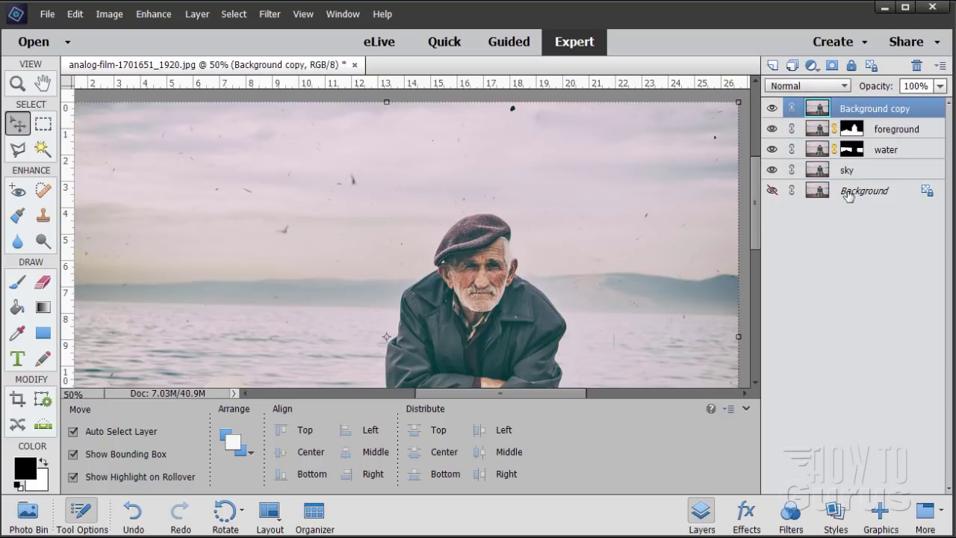
- Toggle the Background copy's visibility to compare the original with the cleaned photo, and leave the copy hidden
{"action": "left_click", "coordinate": [773, 110]}
{"action": "left_click", "coordinate": [773, 110]}
{"action": "left_click", "coordinate": [772, 110]}
{"action": "left_click", "coordinate": [772, 110]}
{"action": "left_click", "coordinate": [772, 110]}
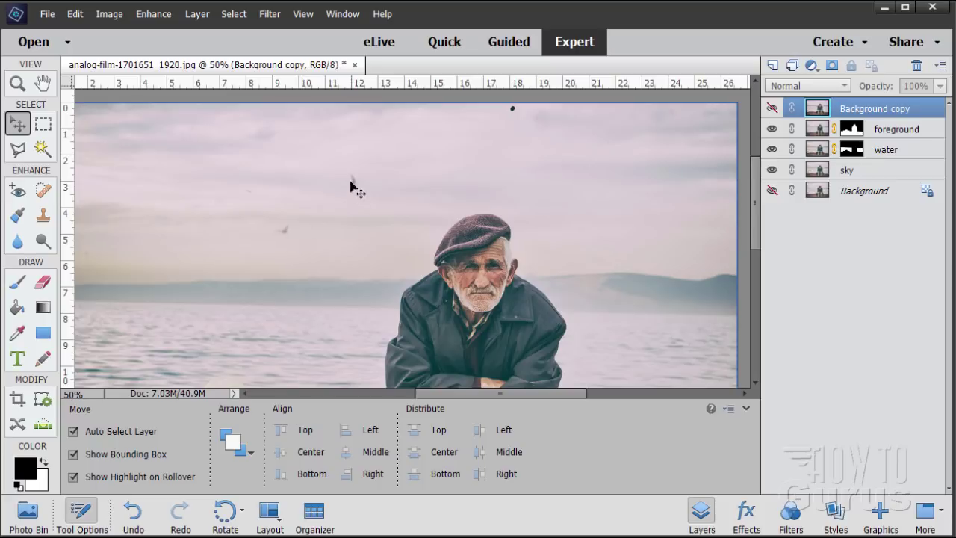
- Show the original Background layer and add a layer mask to the sky layer
{"action": "left_click", "coordinate": [861, 171]}
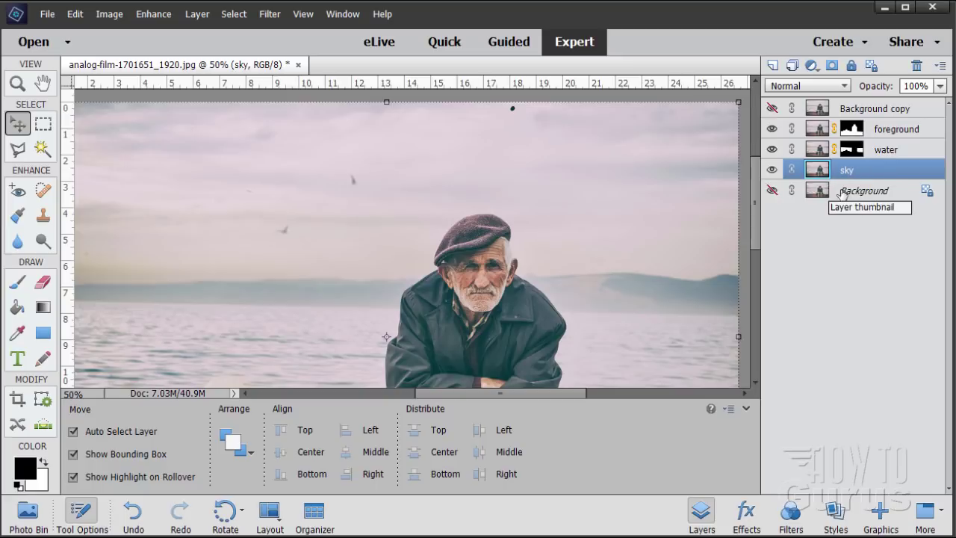
{"action": "left_click", "coordinate": [773, 192]}
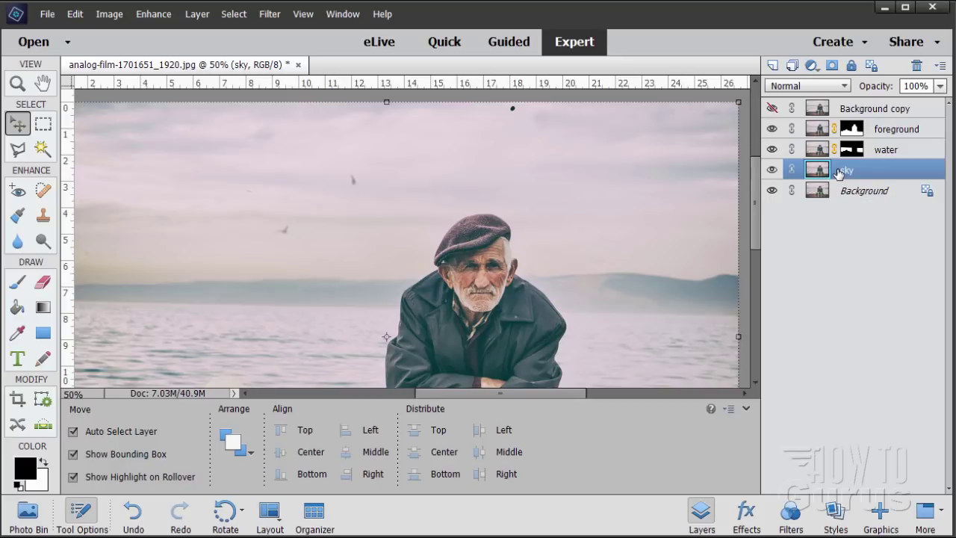
{"action": "left_click", "coordinate": [832, 67]}
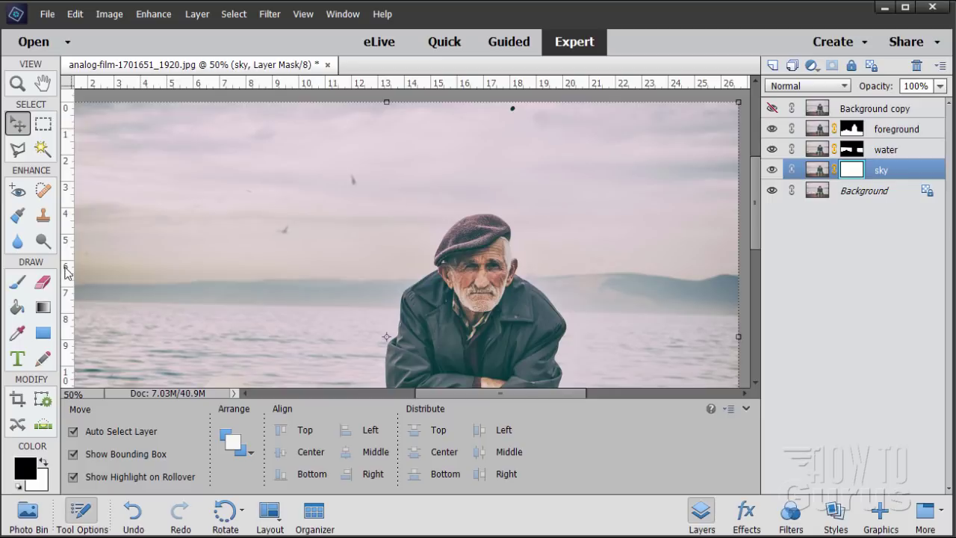
- Paint black on the sky layer's mask with a 30 px brush over the two birds to restore their detail
{"action": "left_click", "coordinate": [18, 282]}
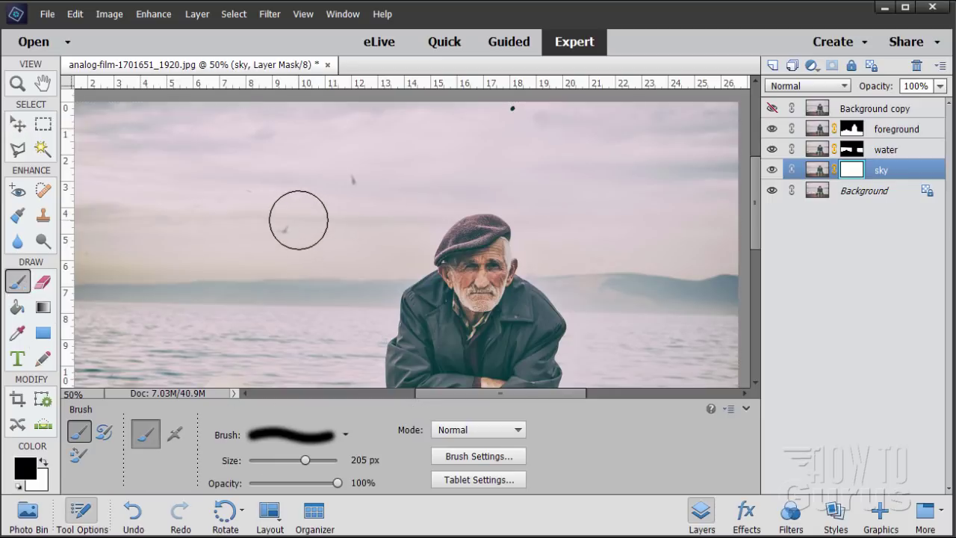
{"action": "left_click", "coordinate": [273, 460]}
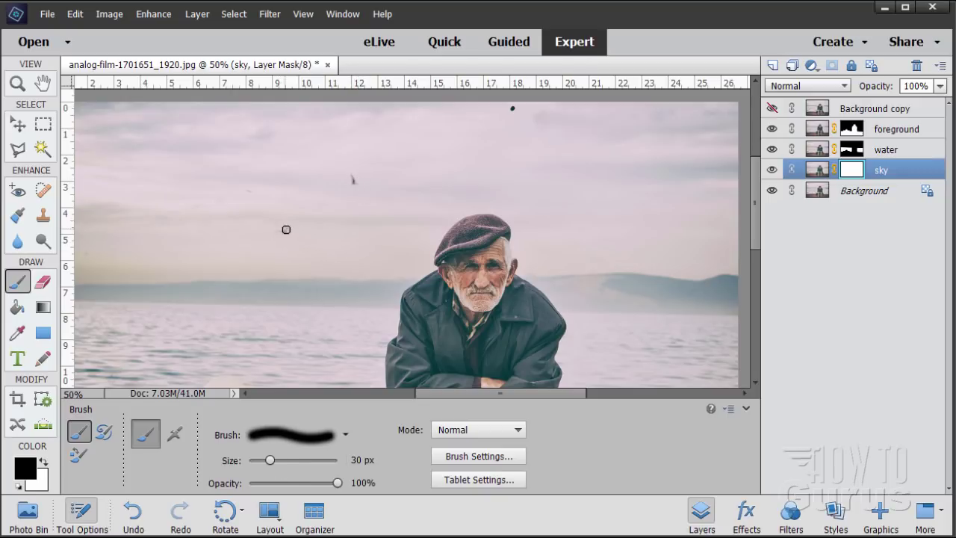
{"action": "left_click_drag", "start_coordinate": [286, 230], "coordinate": [281, 235]}
- Try to heal the black spot near the sky's upper edge on the sky layer image, using a 41 px Spot Healing Brush with Proximity Match
{"action": "left_click", "coordinate": [819, 171]}
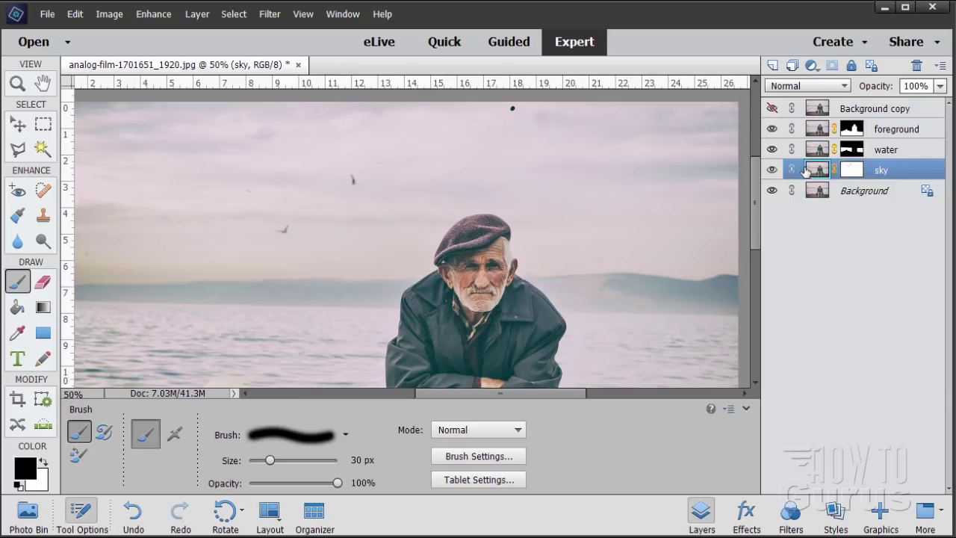
{"action": "left_click", "coordinate": [44, 191]}
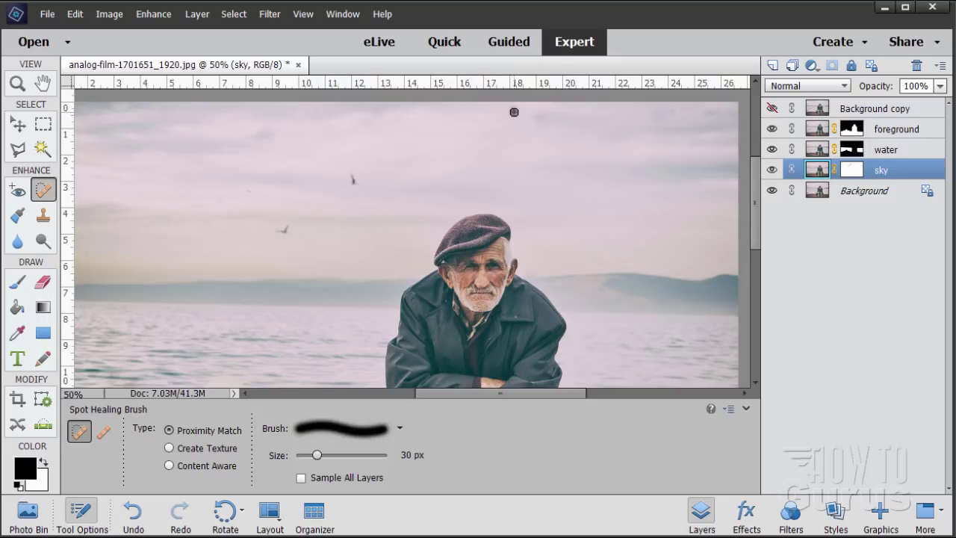
{"action": "left_click", "coordinate": [512, 106]}
{"action": "left_click_drag", "start_coordinate": [314, 459], "coordinate": [322, 459]}
{"action": "left_click", "coordinate": [516, 107]}
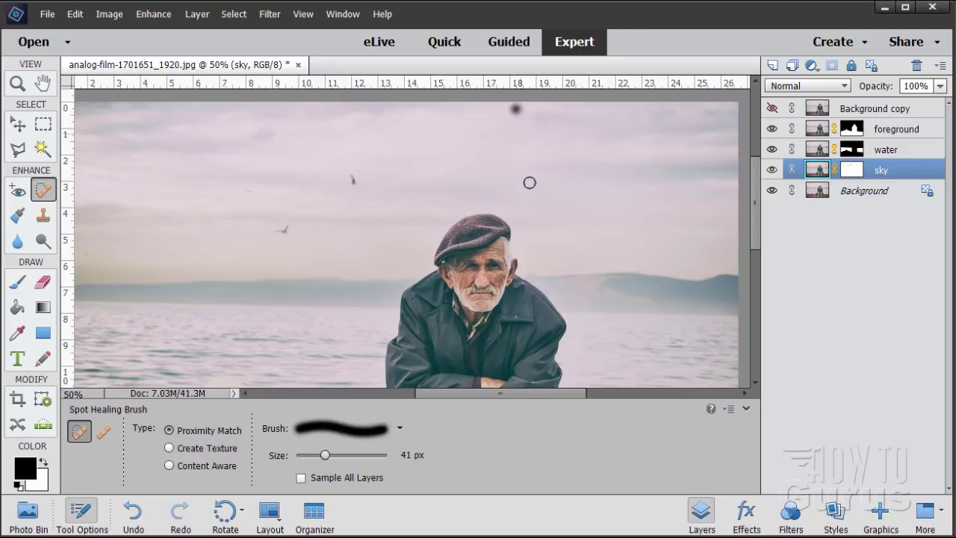
- Heal the black spot near the sky's upper edge and a small blemish in the upper-left sky on the sky layer
{"action": "left_click", "coordinate": [512, 115]}
{"action": "left_click", "coordinate": [516, 111]}
{"action": "left_click", "coordinate": [508, 116]}
{"action": "left_click", "coordinate": [194, 132]}
- Heal a blemish on the front of the white box on the foreground layer with the 41 px Spot Healing Brush
{"action": "left_click_drag", "start_coordinate": [752, 224], "coordinate": [769, 272]}
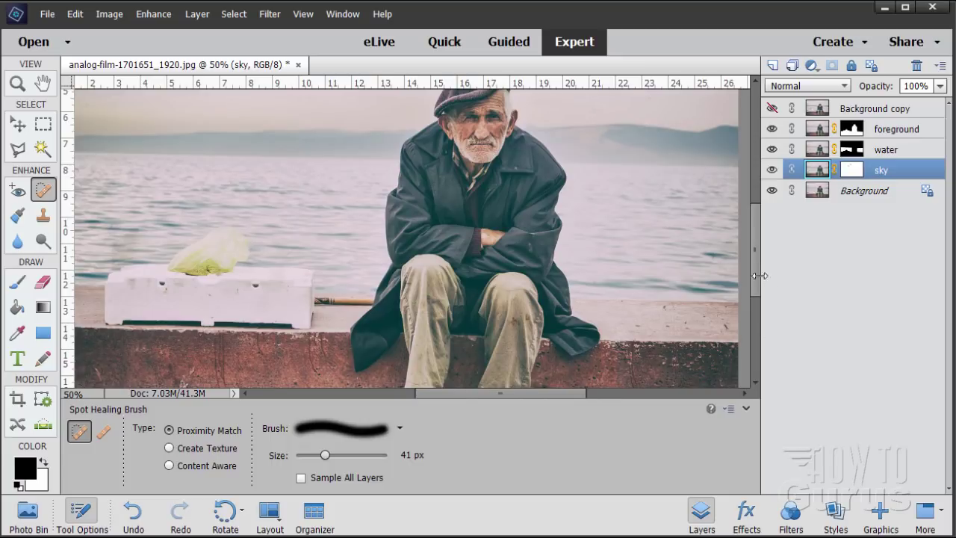
{"action": "left_click", "coordinate": [905, 131]}
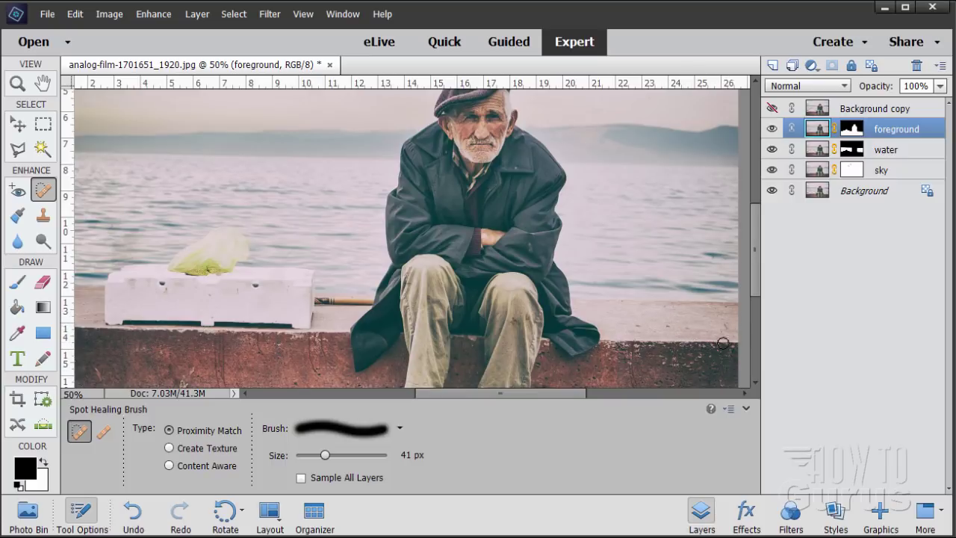
{"action": "left_click", "coordinate": [210, 297]}
{"action": "scroll", "coordinate": [411, 318], "scroll_direction": "down", "scroll_amount": 3}
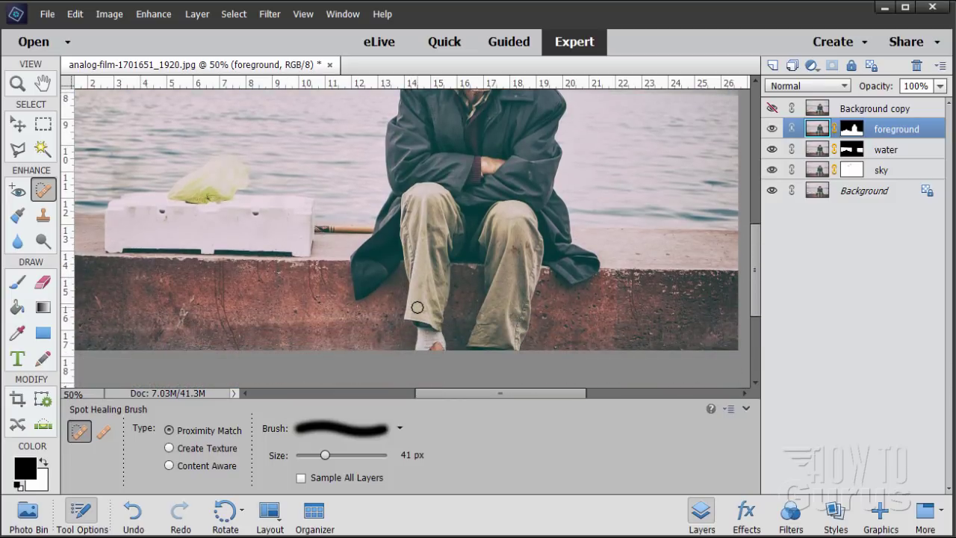
{"action": "scroll", "coordinate": [417, 307], "scroll_direction": "up", "scroll_amount": 5}
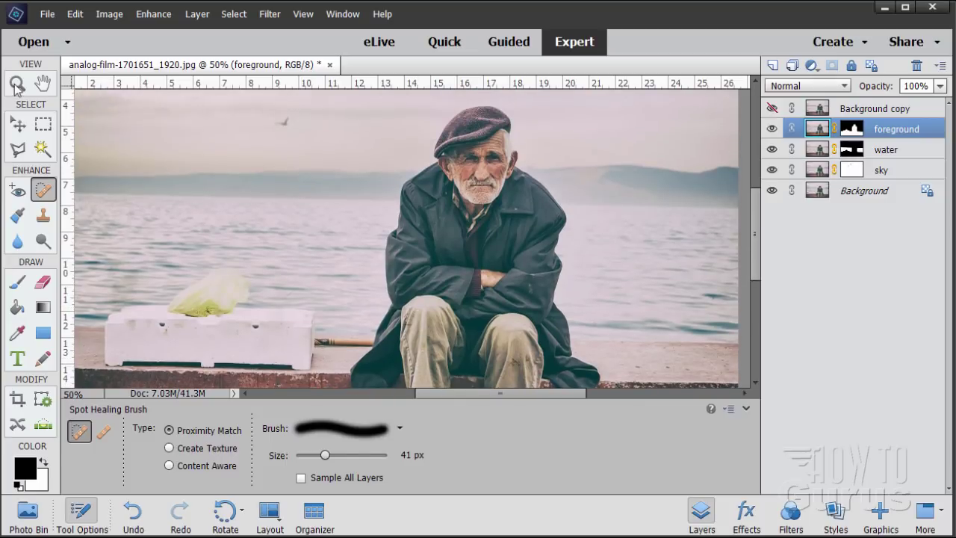
- Fit the whole photo in view and toggle the Background copy's visibility to compare the original with the healed photo
{"action": "left_click", "coordinate": [17, 84]}
{"action": "left_click", "coordinate": [393, 431]}
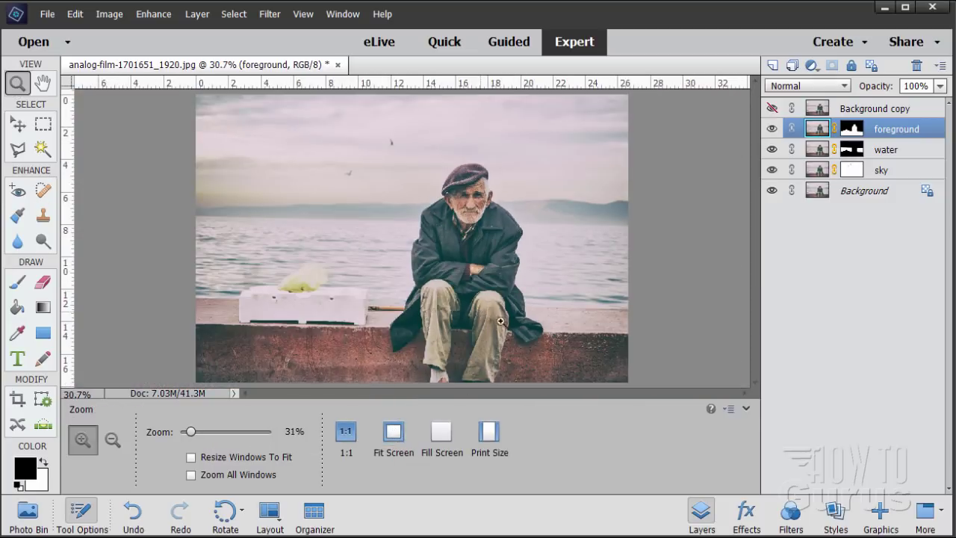
{"action": "left_click", "coordinate": [18, 124]}
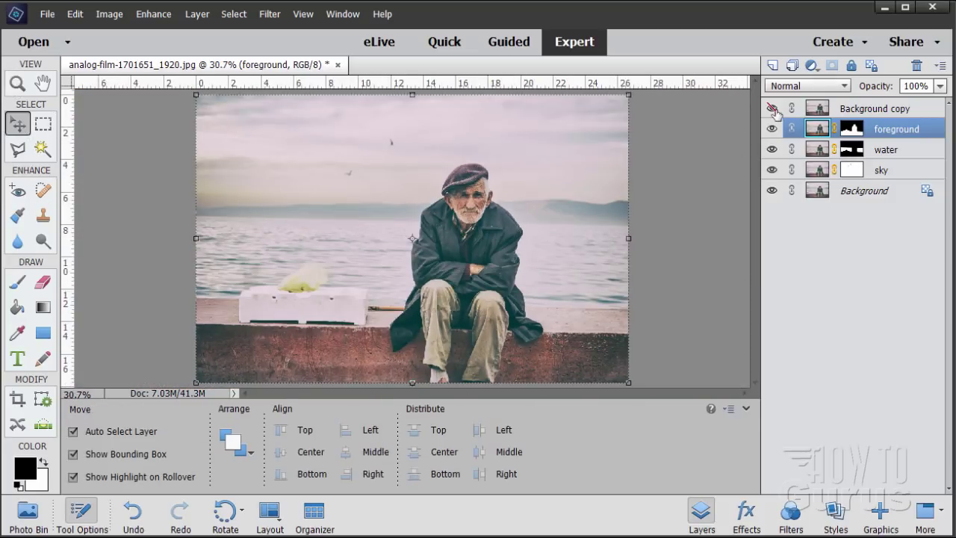
{"action": "left_click", "coordinate": [772, 109]}
{"action": "left_click", "coordinate": [772, 109]}
- Add a Levels adjustment layer above the foreground layer with the default name, Normal mode and 100% opacity
{"action": "left_click", "coordinate": [197, 14]}
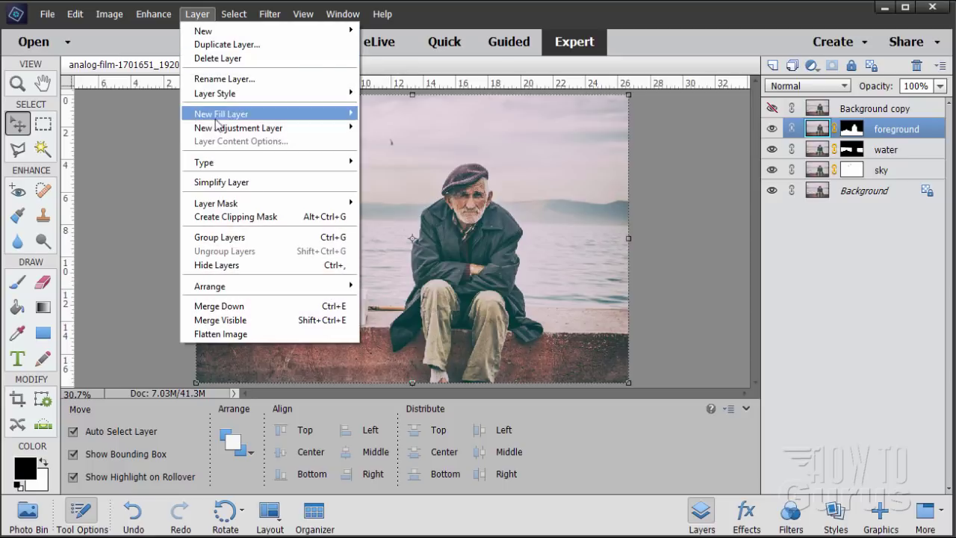
{"action": "mouse_move", "coordinate": [219, 132]}
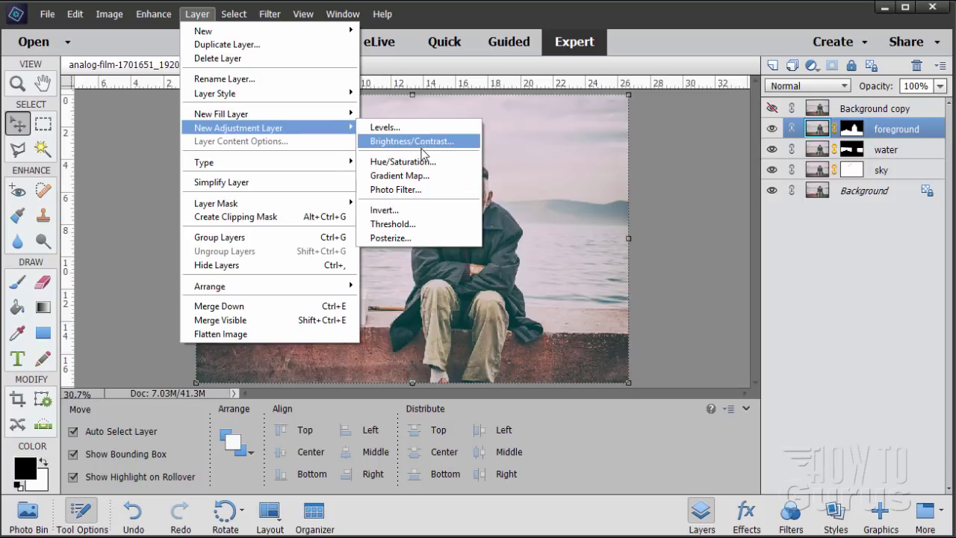
{"action": "left_click", "coordinate": [407, 127]}
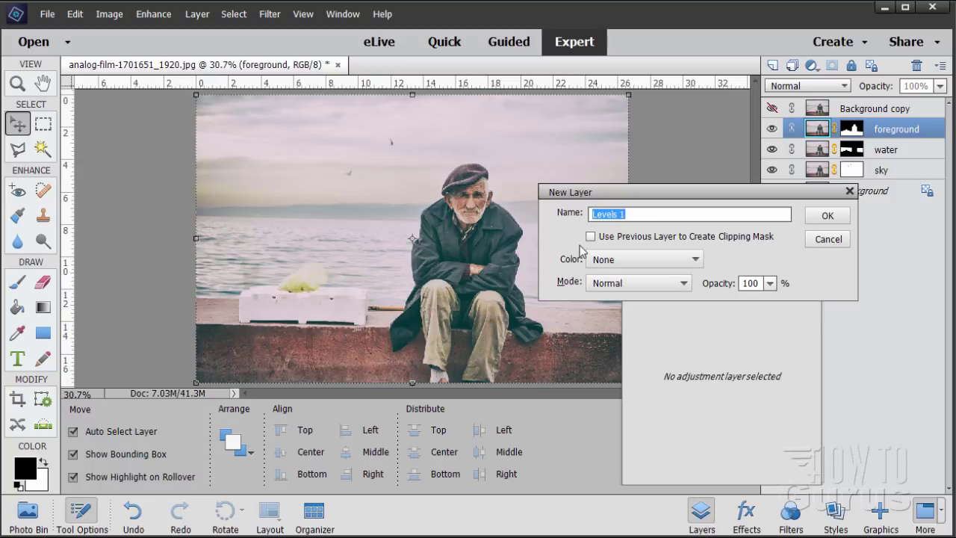
{"action": "left_click", "coordinate": [825, 216]}
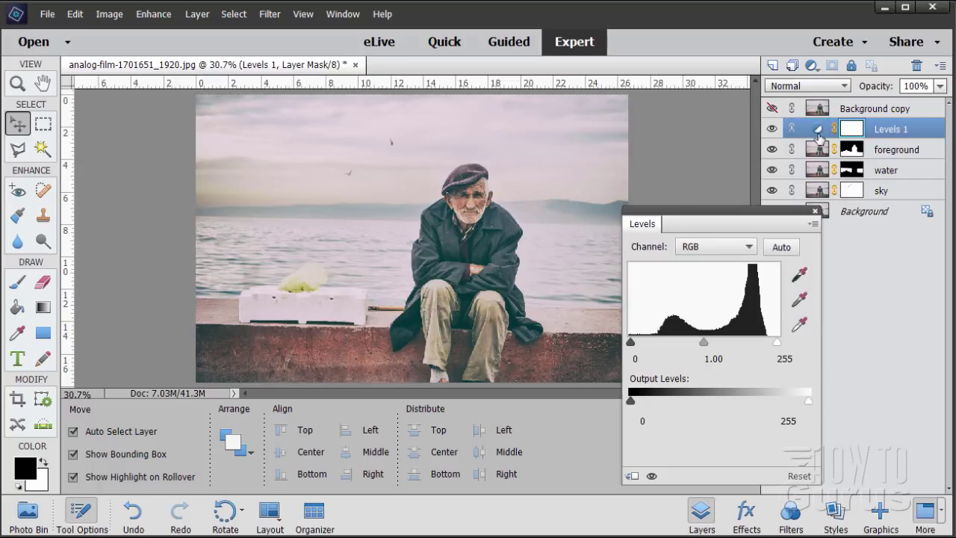
- Set the RGB input levels to shadows 29, midtones 1.08 and highlights 241, and close the Levels settings
{"action": "left_click_drag", "start_coordinate": [764, 213], "coordinate": [751, 204]}
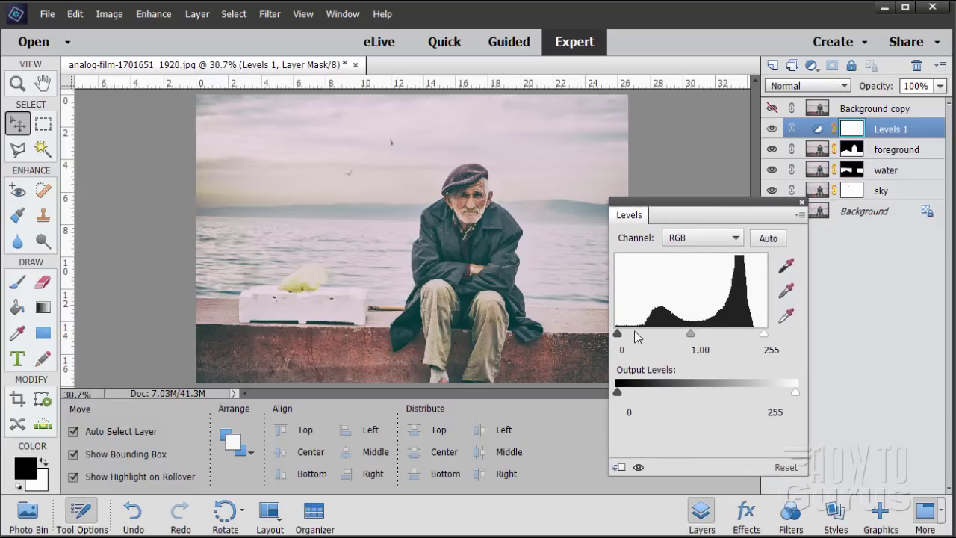
{"action": "left_click_drag", "start_coordinate": [619, 333], "coordinate": [633, 336]}
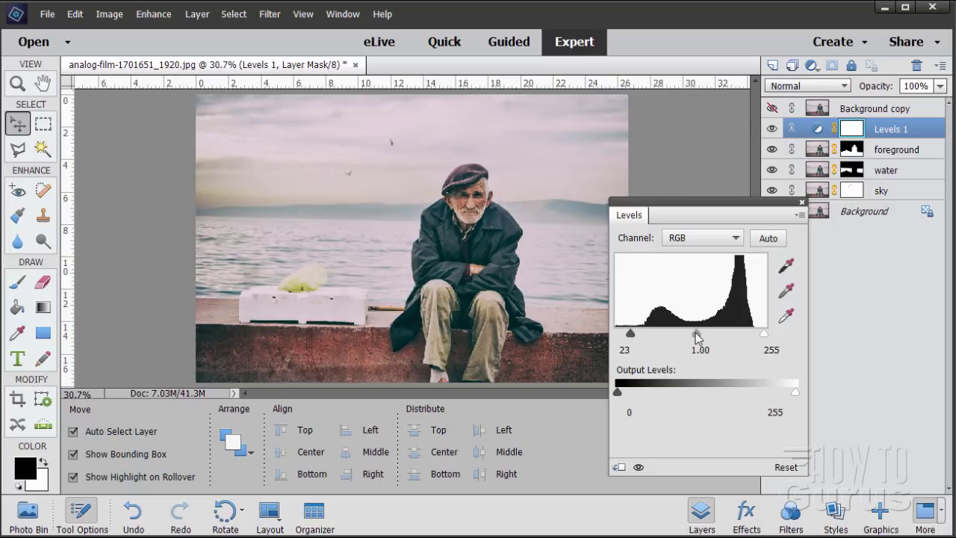
{"action": "left_click_drag", "start_coordinate": [697, 338], "coordinate": [696, 338]}
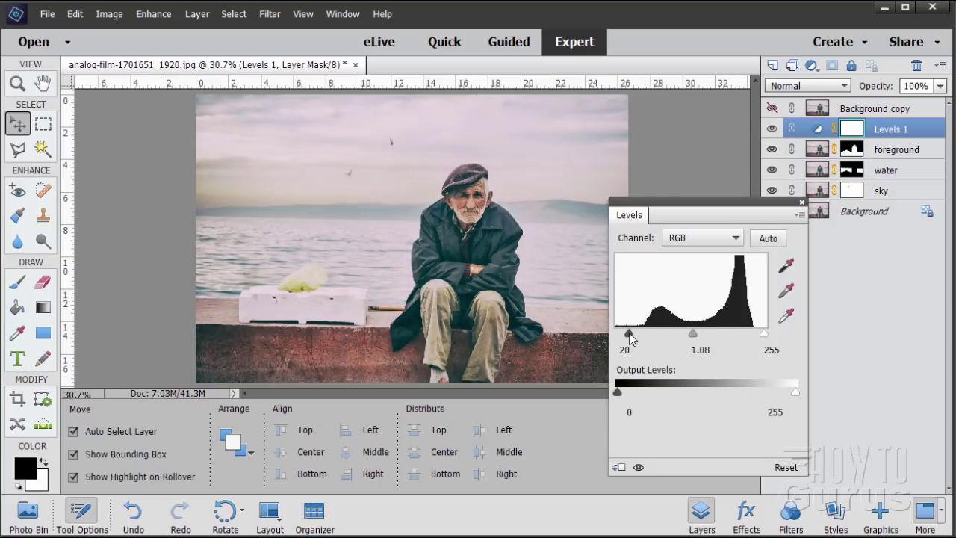
{"action": "left_click_drag", "start_coordinate": [630, 336], "coordinate": [635, 338]}
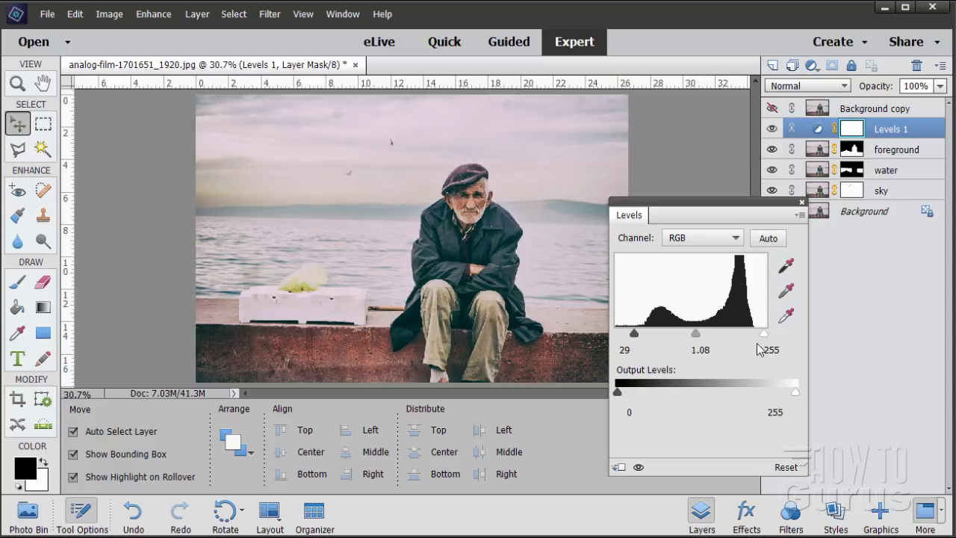
{"action": "left_click_drag", "start_coordinate": [764, 337], "coordinate": [756, 338]}
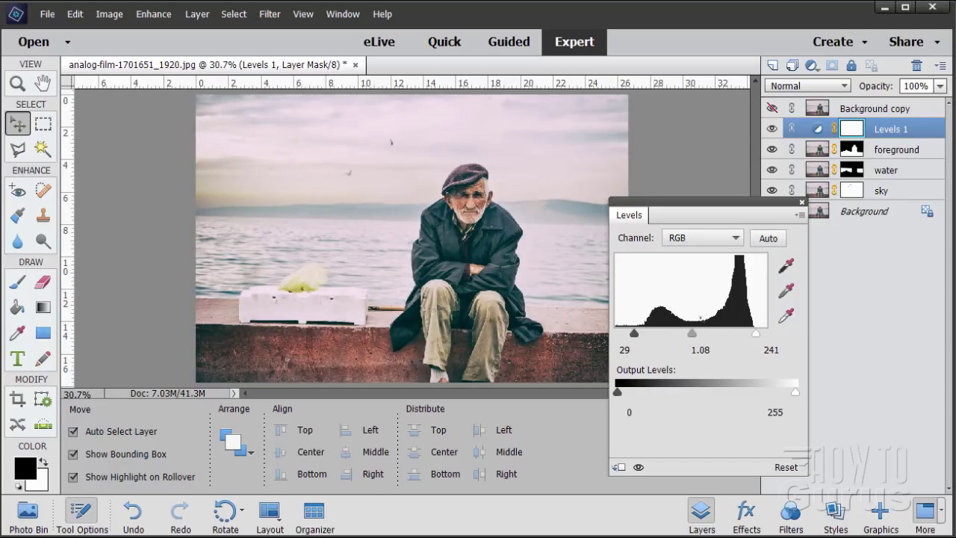
{"action": "left_click", "coordinate": [802, 201]}
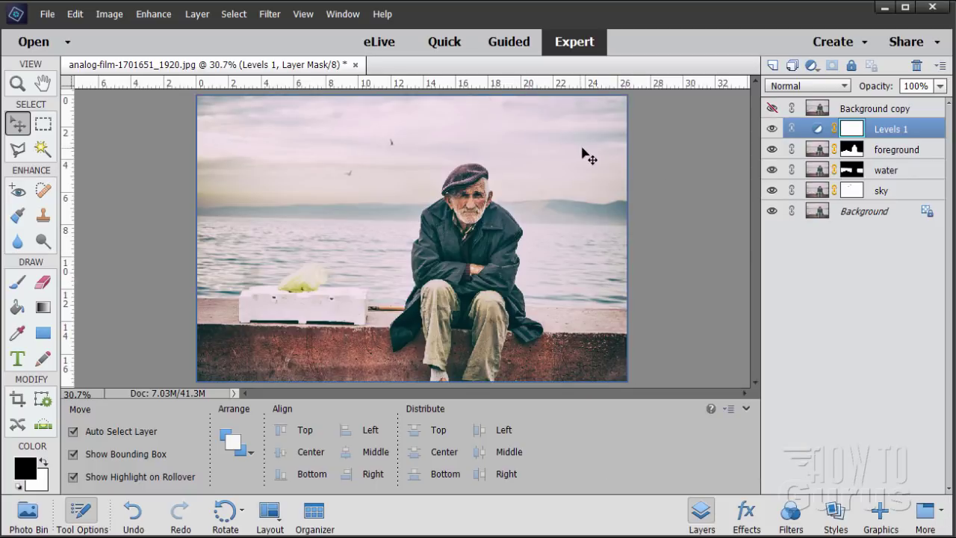
{"action": "left_click", "coordinate": [186, 18]}
{"action": "mouse_move", "coordinate": [251, 131]}
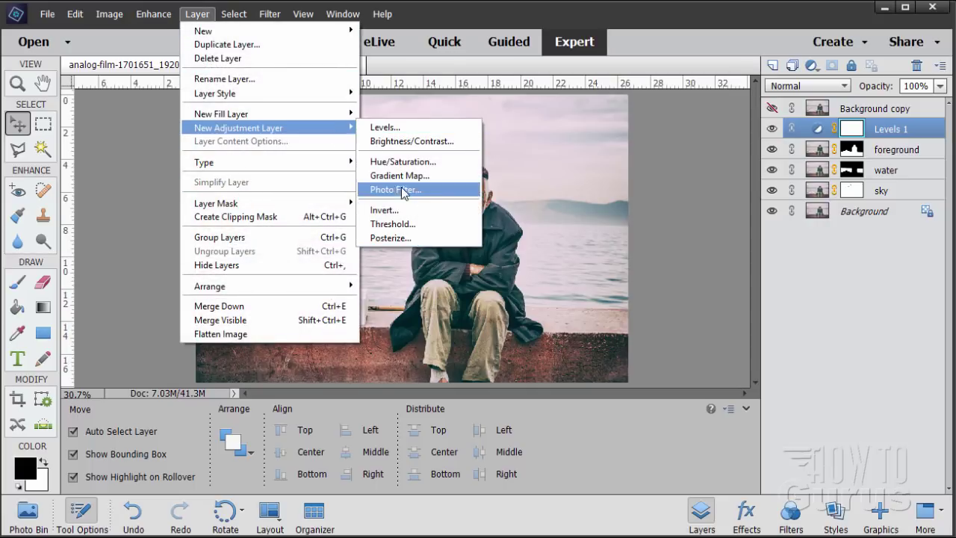
{"action": "left_click", "coordinate": [680, 224]}
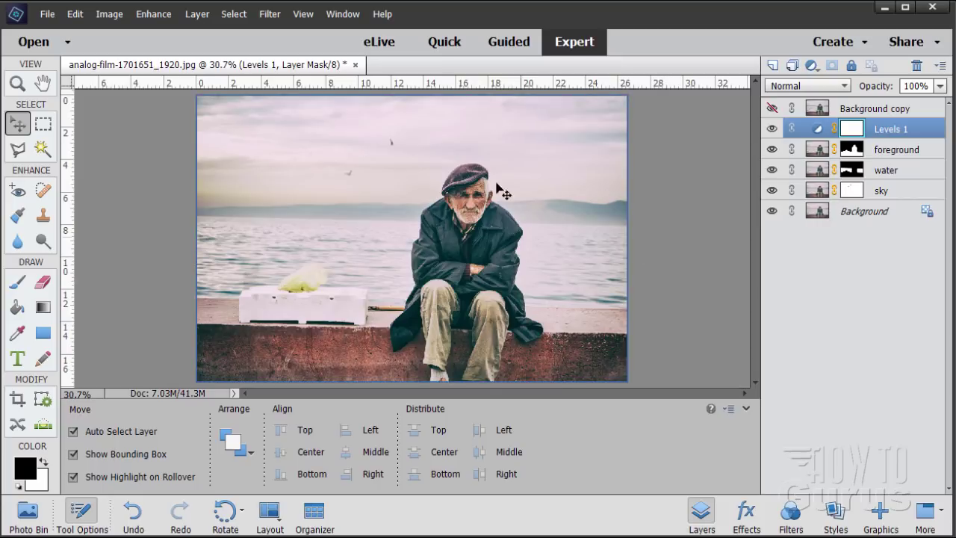
{"action": "left_click", "coordinate": [267, 16]}
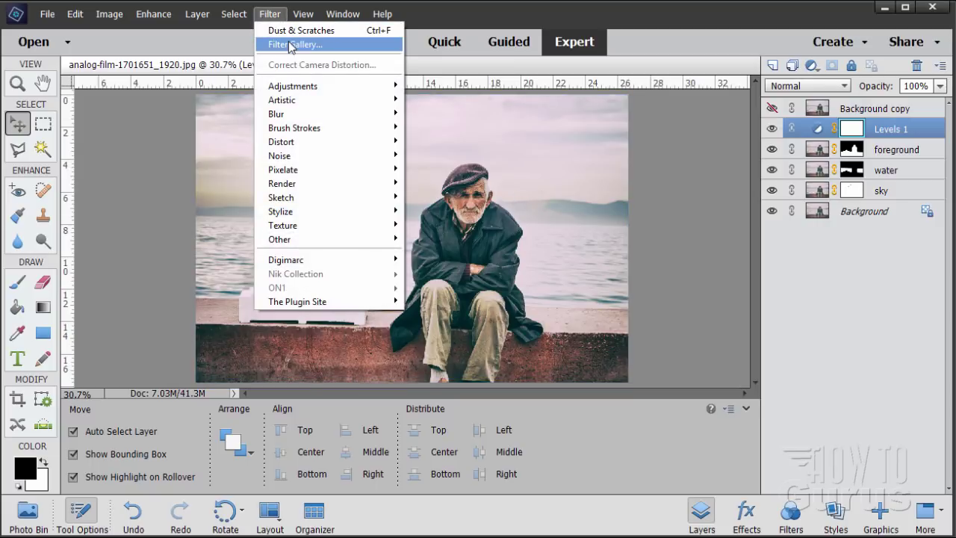
{"action": "left_click", "coordinate": [697, 210]}
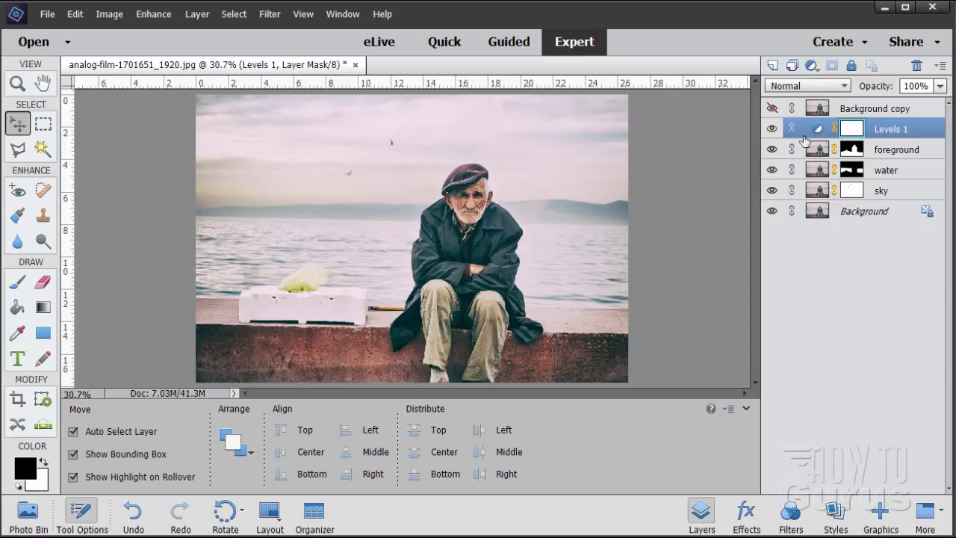
- Show and hide the Background copy twice to compare the original with the levels-adjusted photo, leaving the copy hidden
{"action": "left_click", "coordinate": [772, 109]}
{"action": "left_click", "coordinate": [772, 108]}
{"action": "left_click", "coordinate": [772, 108]}
{"action": "left_click", "coordinate": [772, 108]}
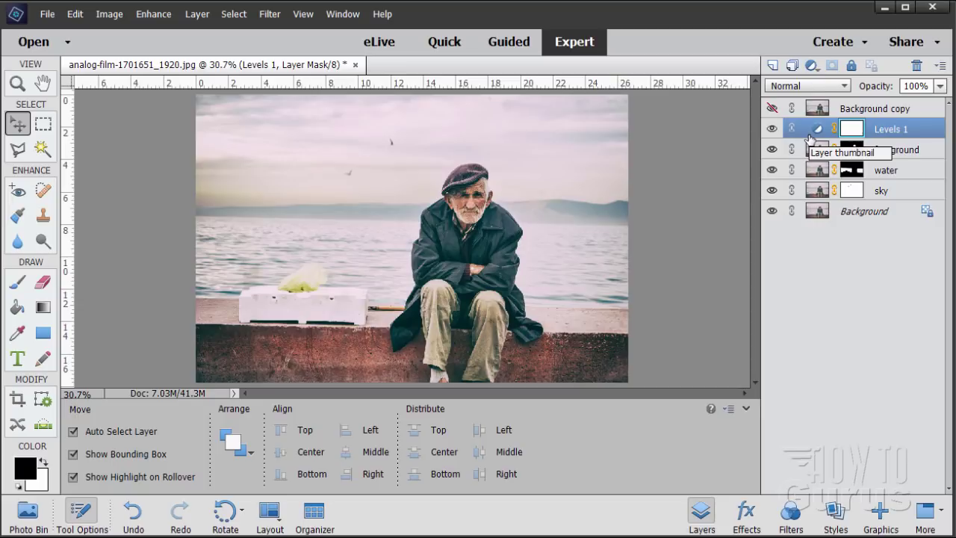
- Stamp all visible layers into a new merged layer above Levels 1 and hide every layer beneath it
{"action": "key", "text": "ctrl+shift+alt+e"}
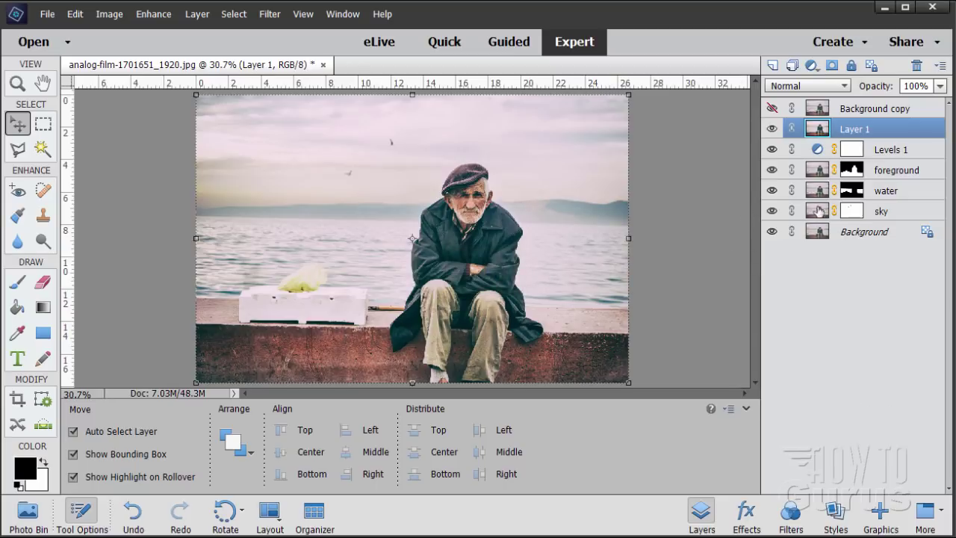
{"action": "left_click", "coordinate": [772, 149]}
{"action": "left_click_drag", "start_coordinate": [774, 178], "coordinate": [775, 238]}
{"action": "left_click", "coordinate": [260, 18]}
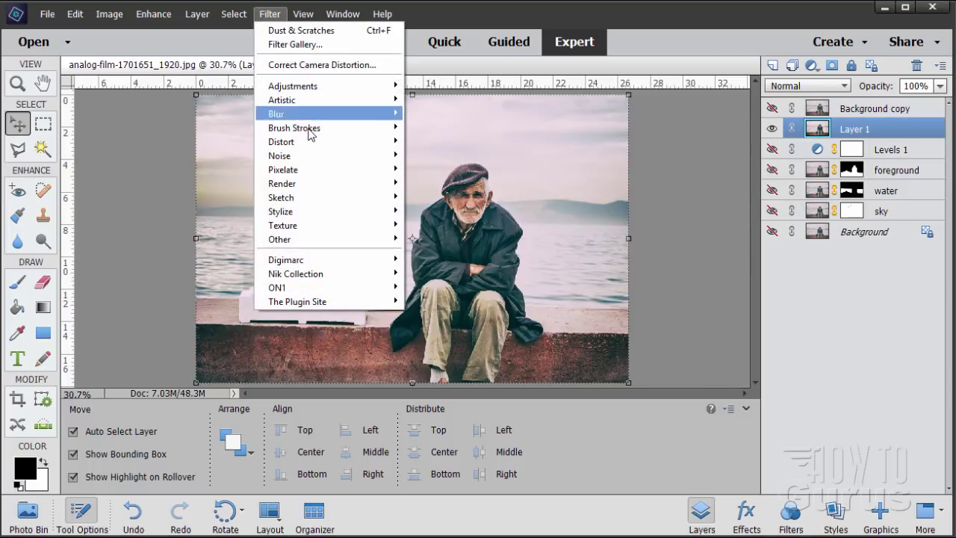
{"action": "mouse_move", "coordinate": [314, 160]}
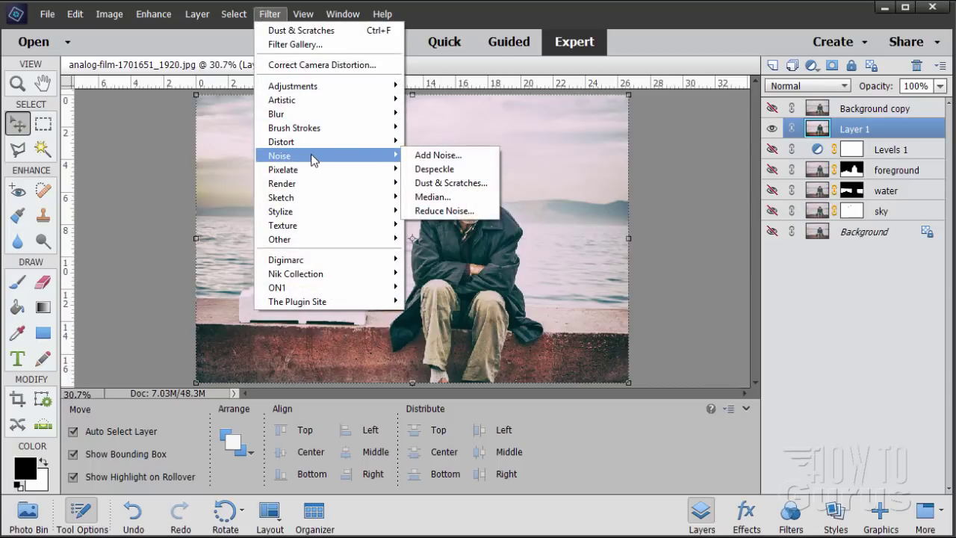
{"action": "left_click", "coordinate": [449, 183]}
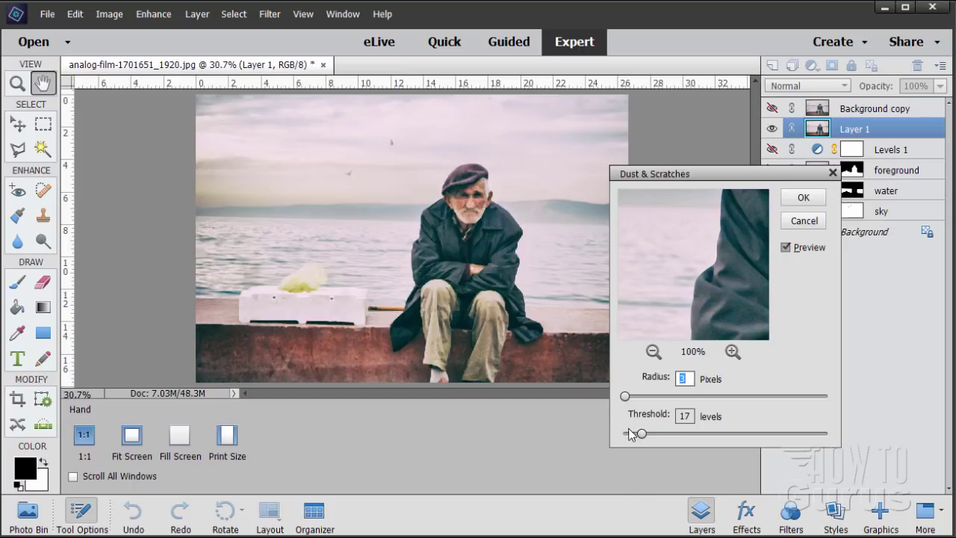
{"action": "left_click", "coordinate": [802, 221]}
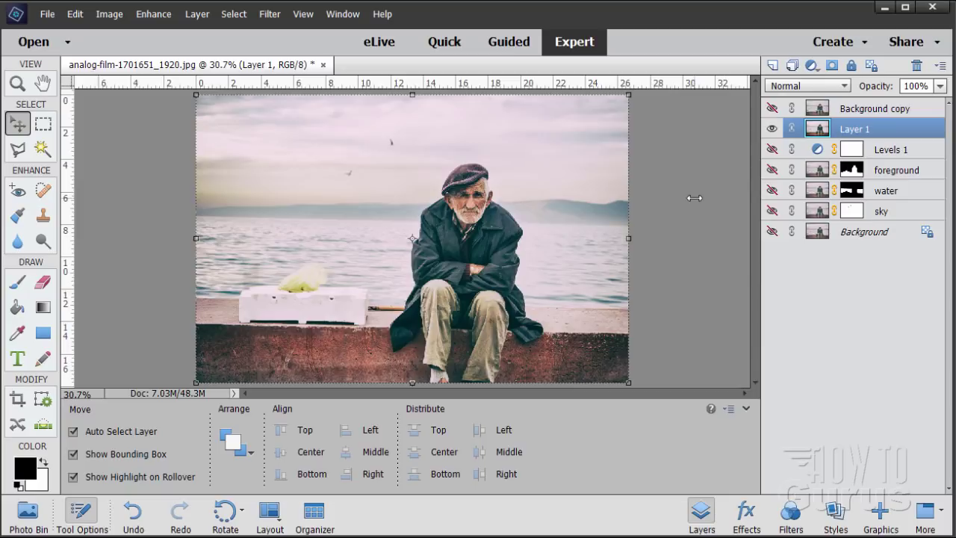